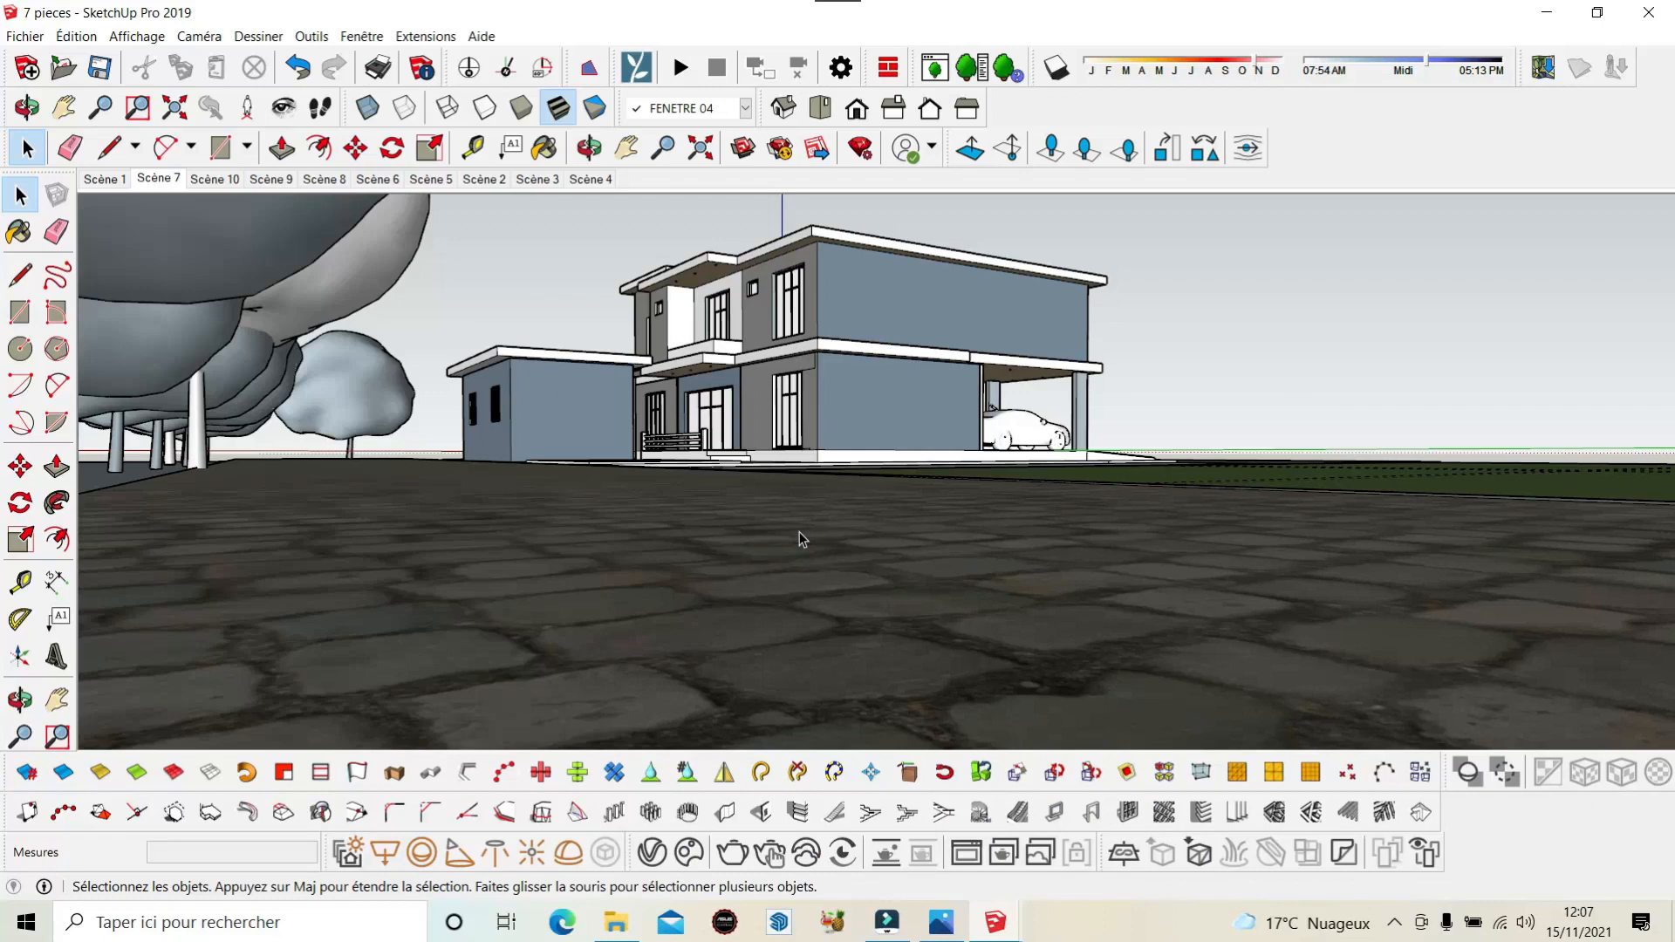
# Examine the house from several angles, ending on the front facade with the carport and entrance.
pyautogui.click(588, 149)
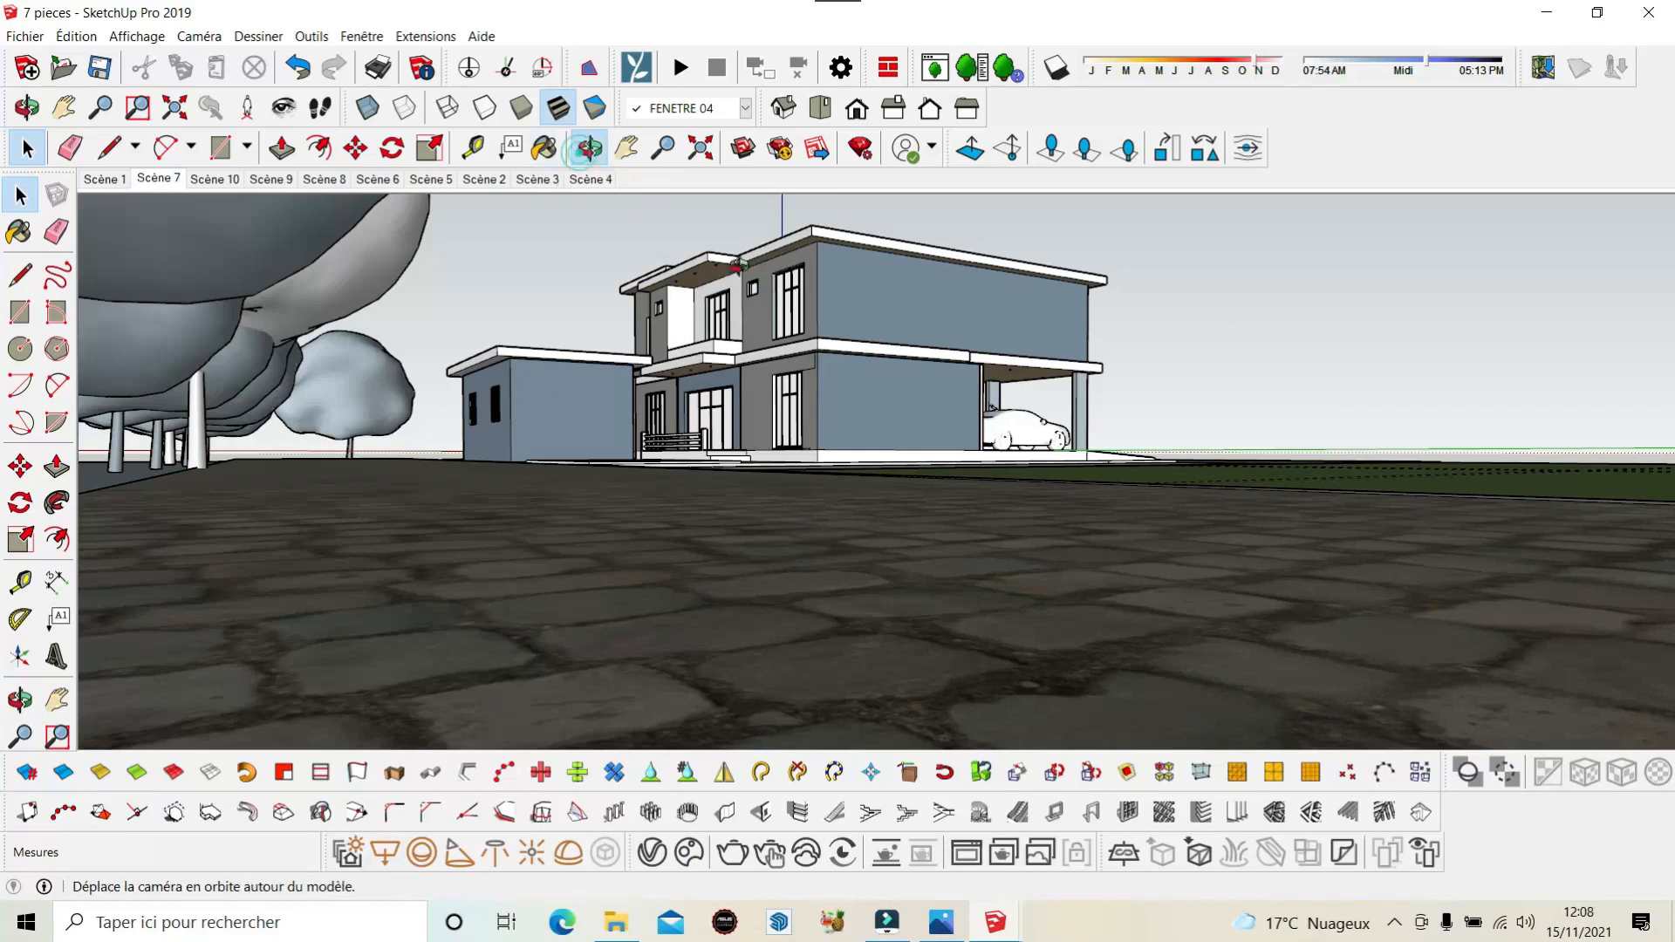
pyautogui.moveTo(925, 347); pyautogui.dragTo(1134, 430)
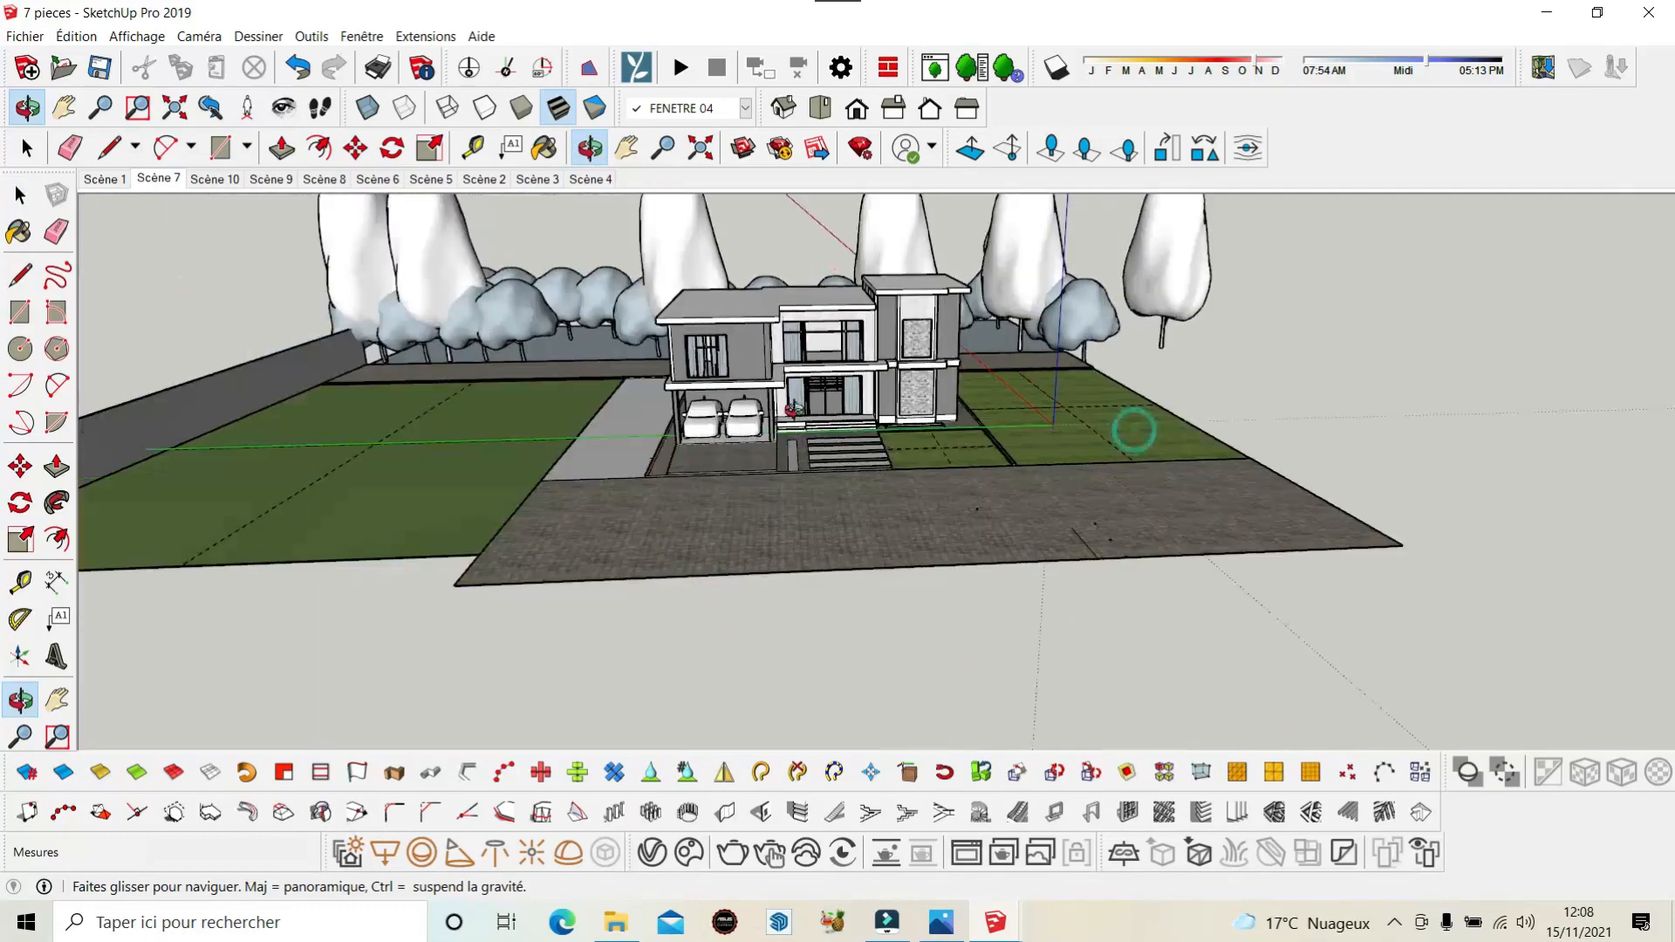
pyautogui.scroll(3, 914, 368)
pyautogui.moveTo(1032, 437); pyautogui.dragTo(763, 495)
pyautogui.scroll(-2, 942, 426)
pyautogui.scroll(1, 565, 386)
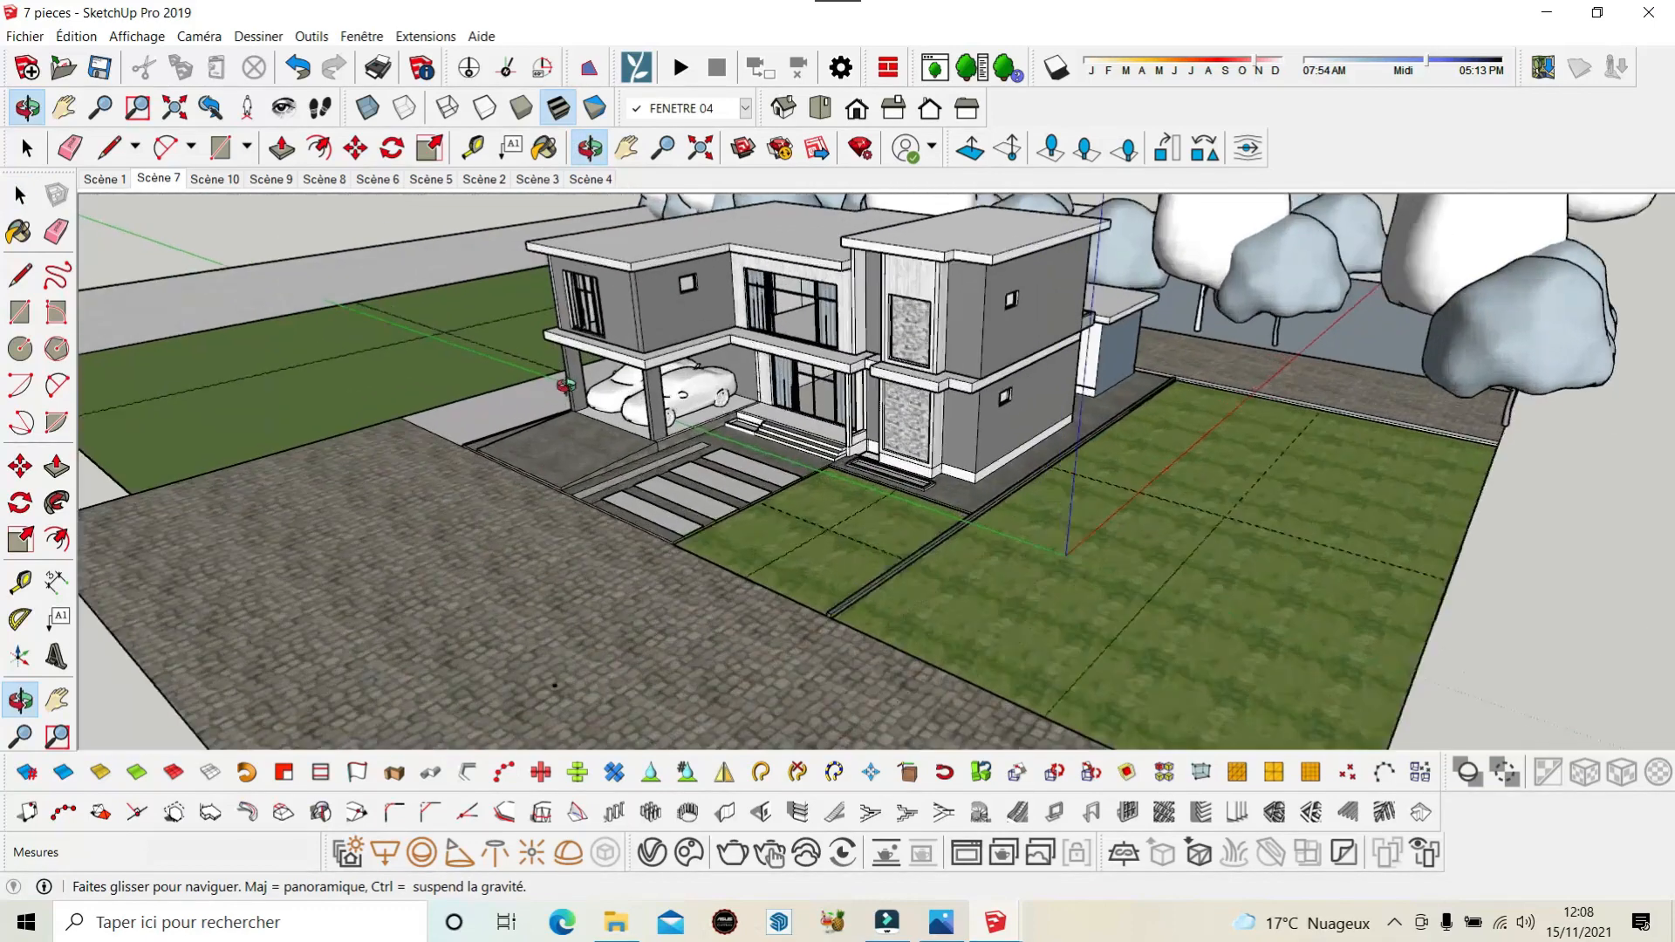
pyautogui.scroll(1, 566, 385)
pyautogui.scroll(-1, 856, 600)
pyautogui.moveTo(855, 600); pyautogui.dragTo(900, 488)
pyautogui.scroll(2, 915, 310)
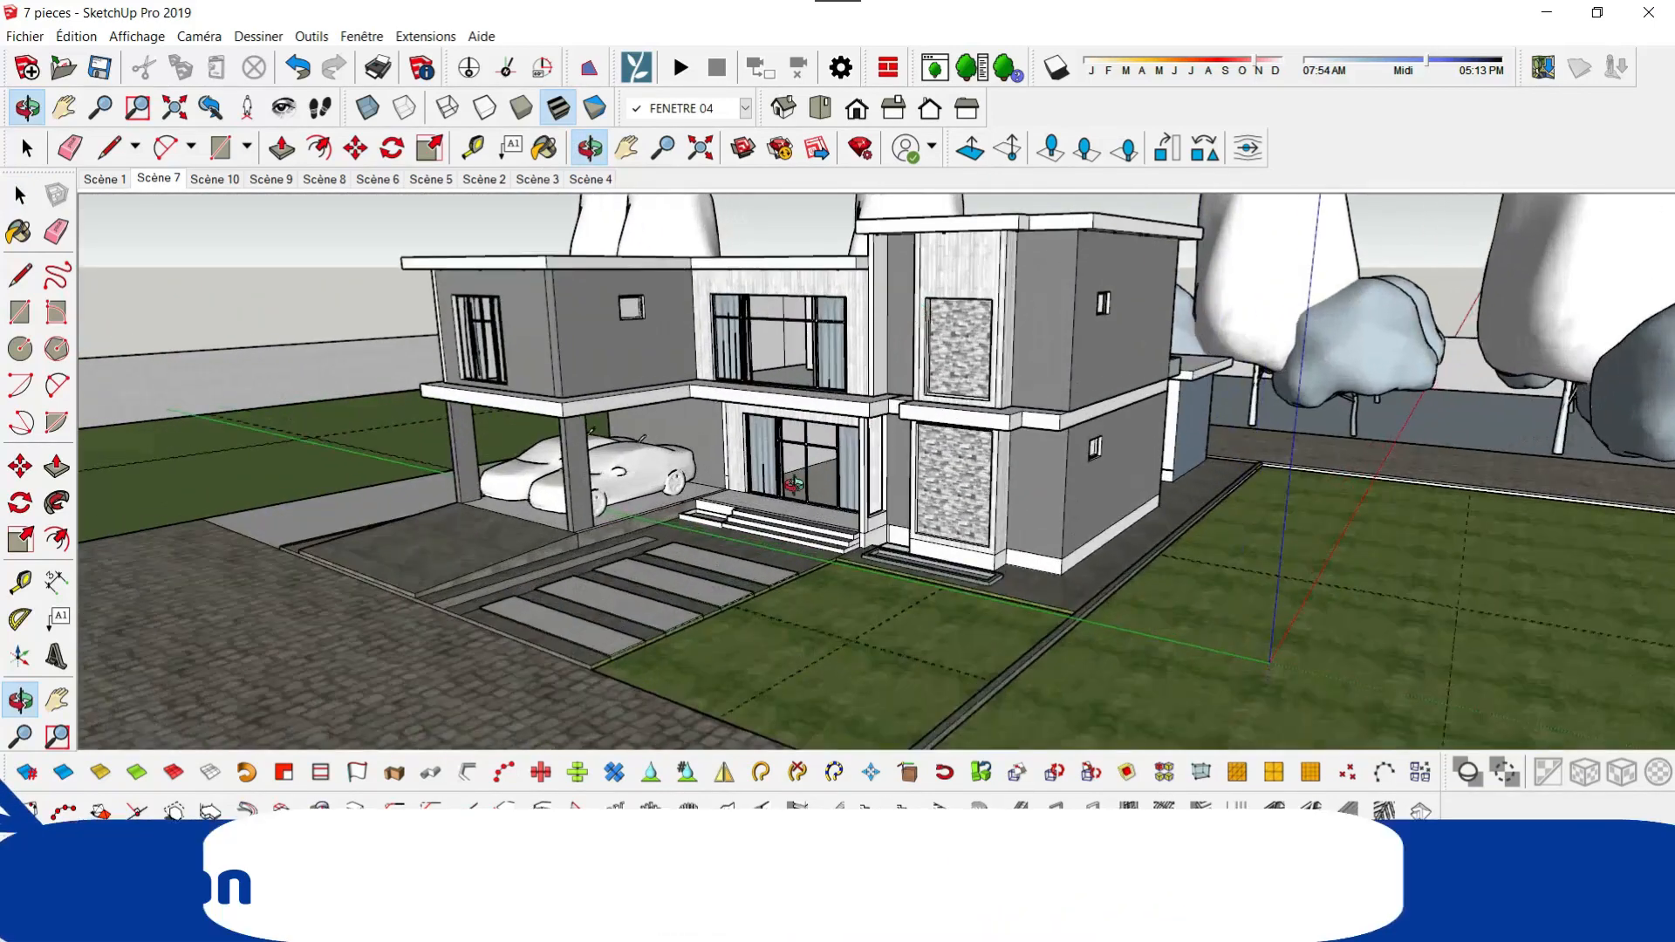
pyautogui.scroll(-1, 772, 403)
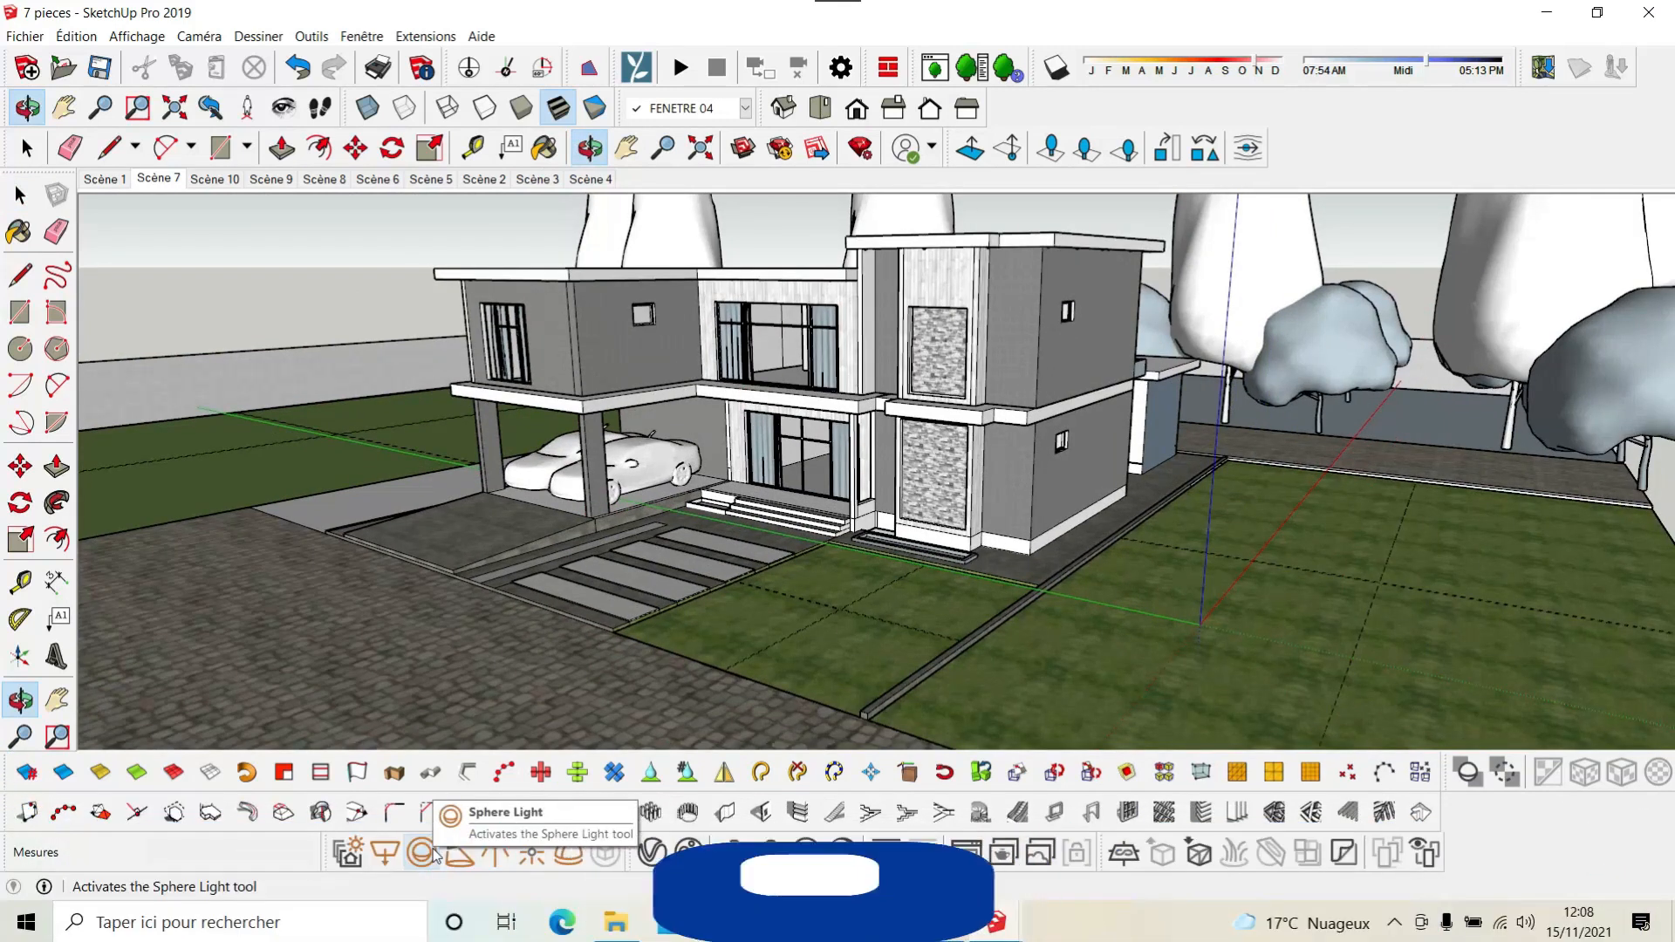
# Place a V-Ray dome light on the paving in front of the house and set its shape to Sphere.
pyautogui.click(572, 855)
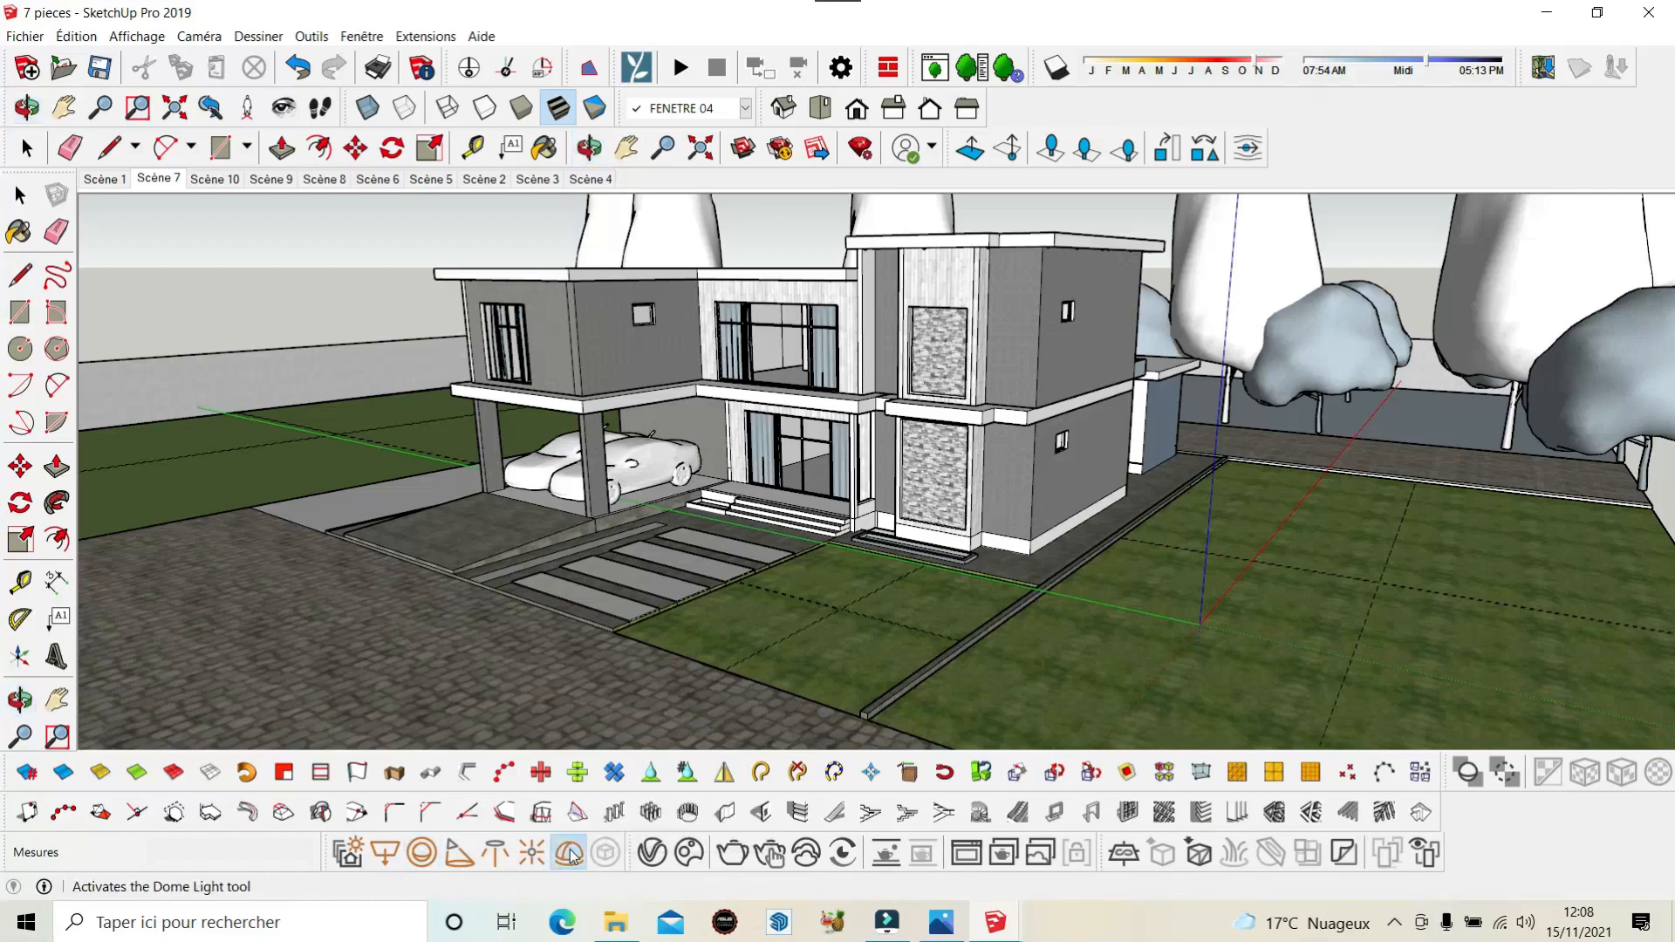
pyautogui.click(447, 624)
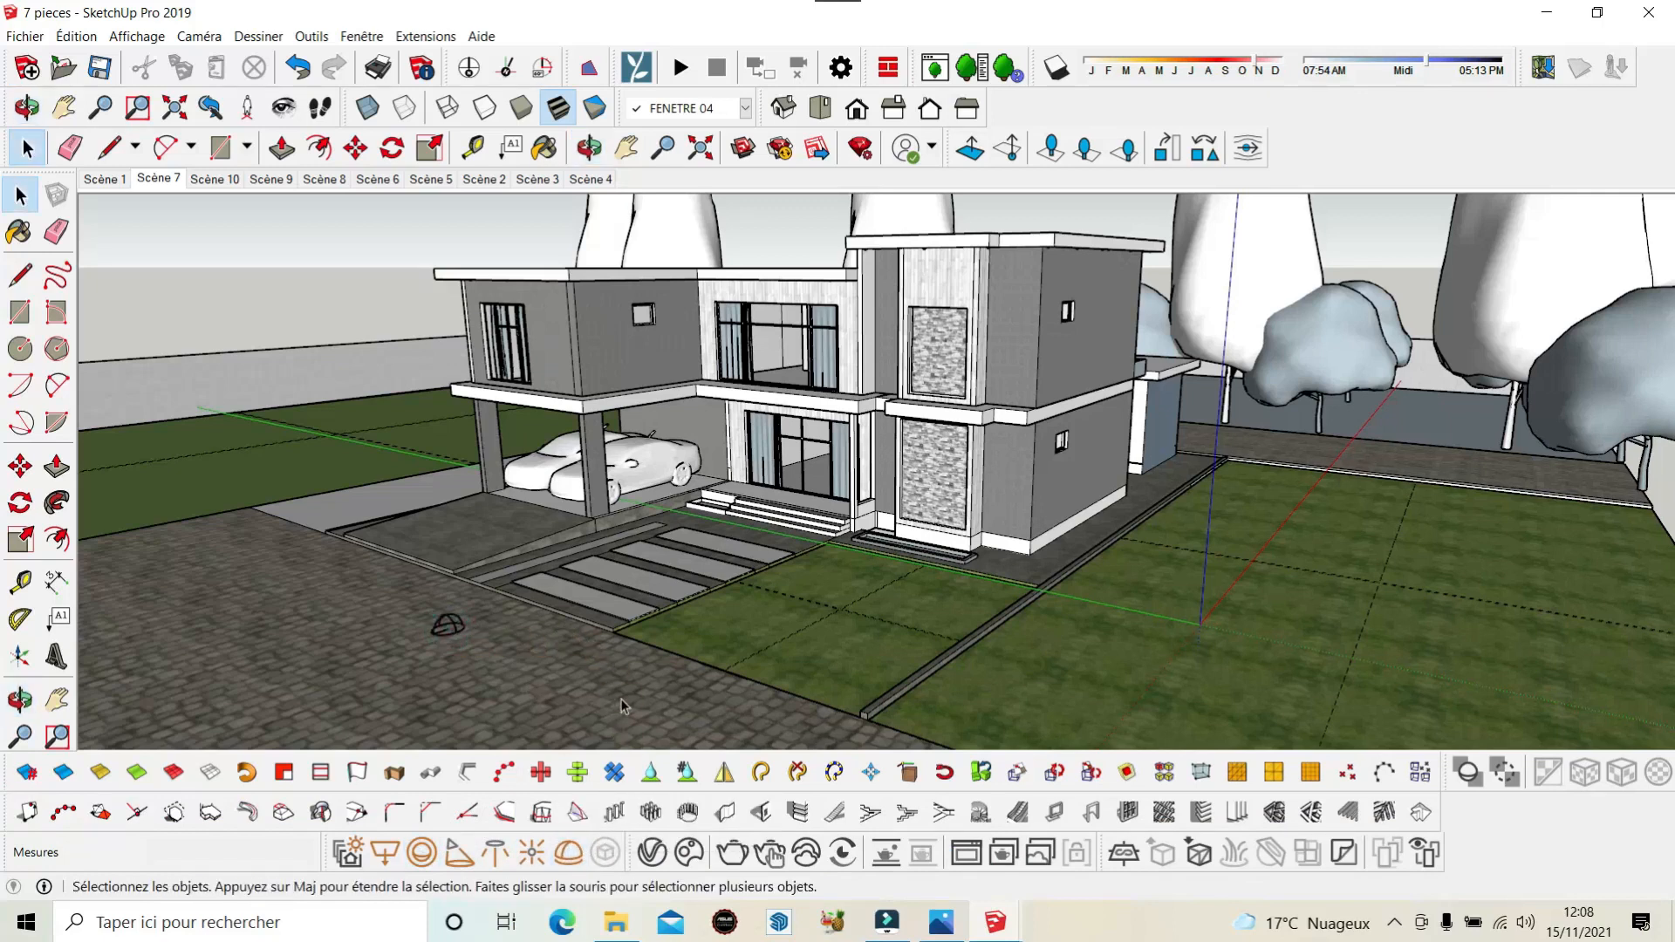
pyautogui.click(651, 855)
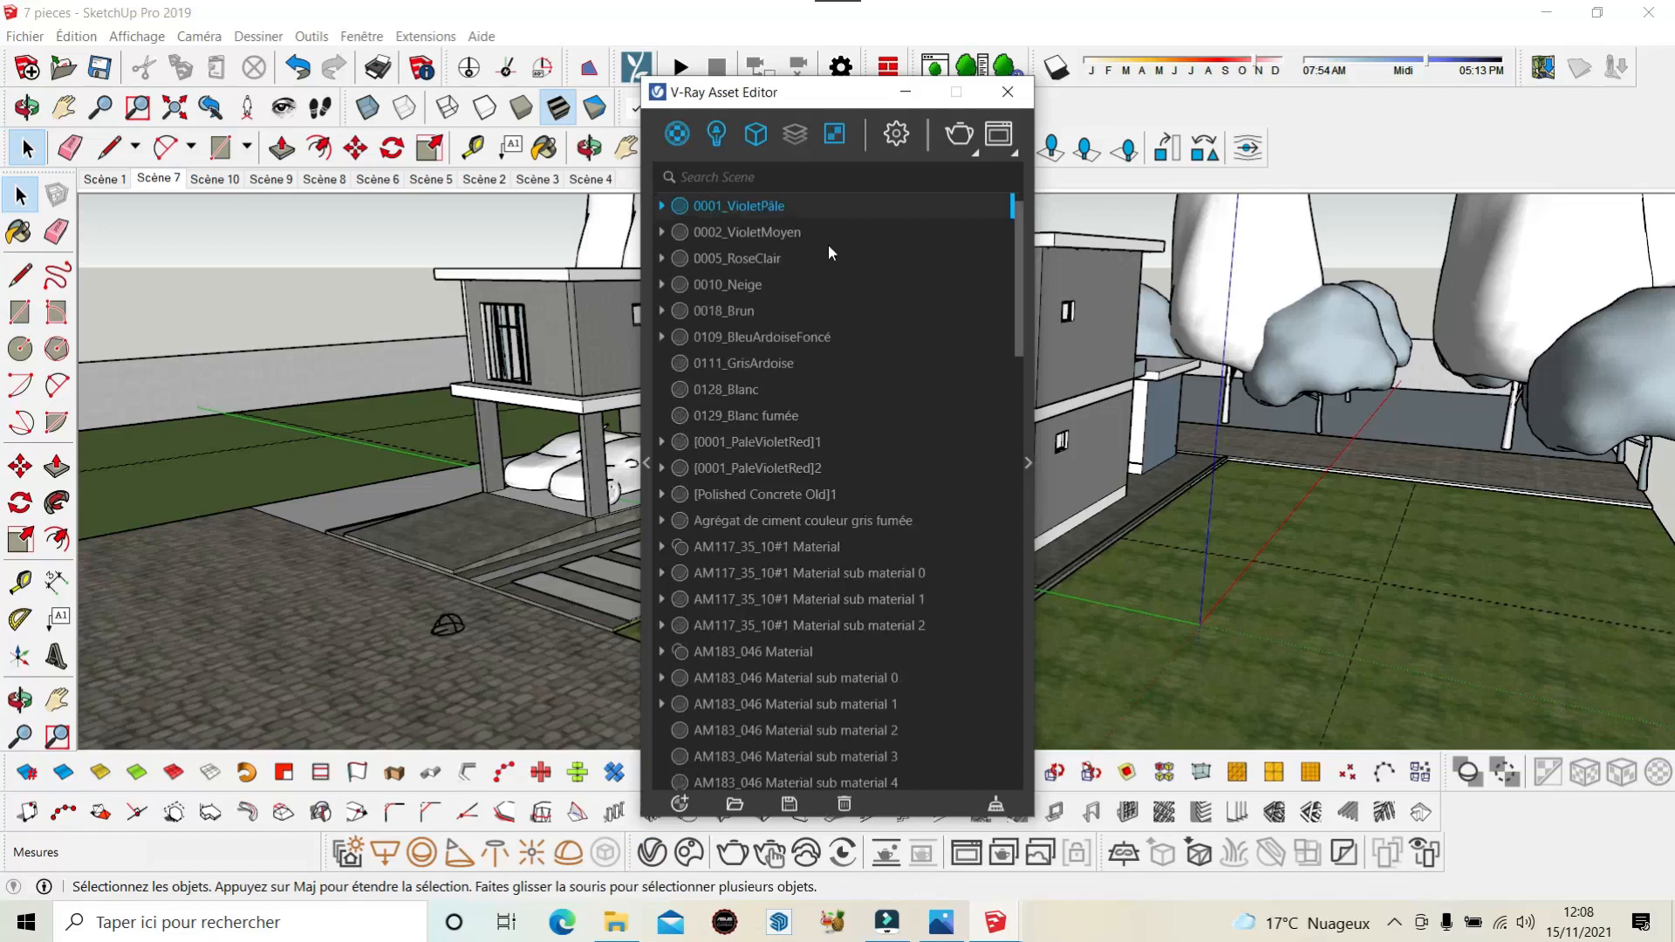
pyautogui.click(718, 135)
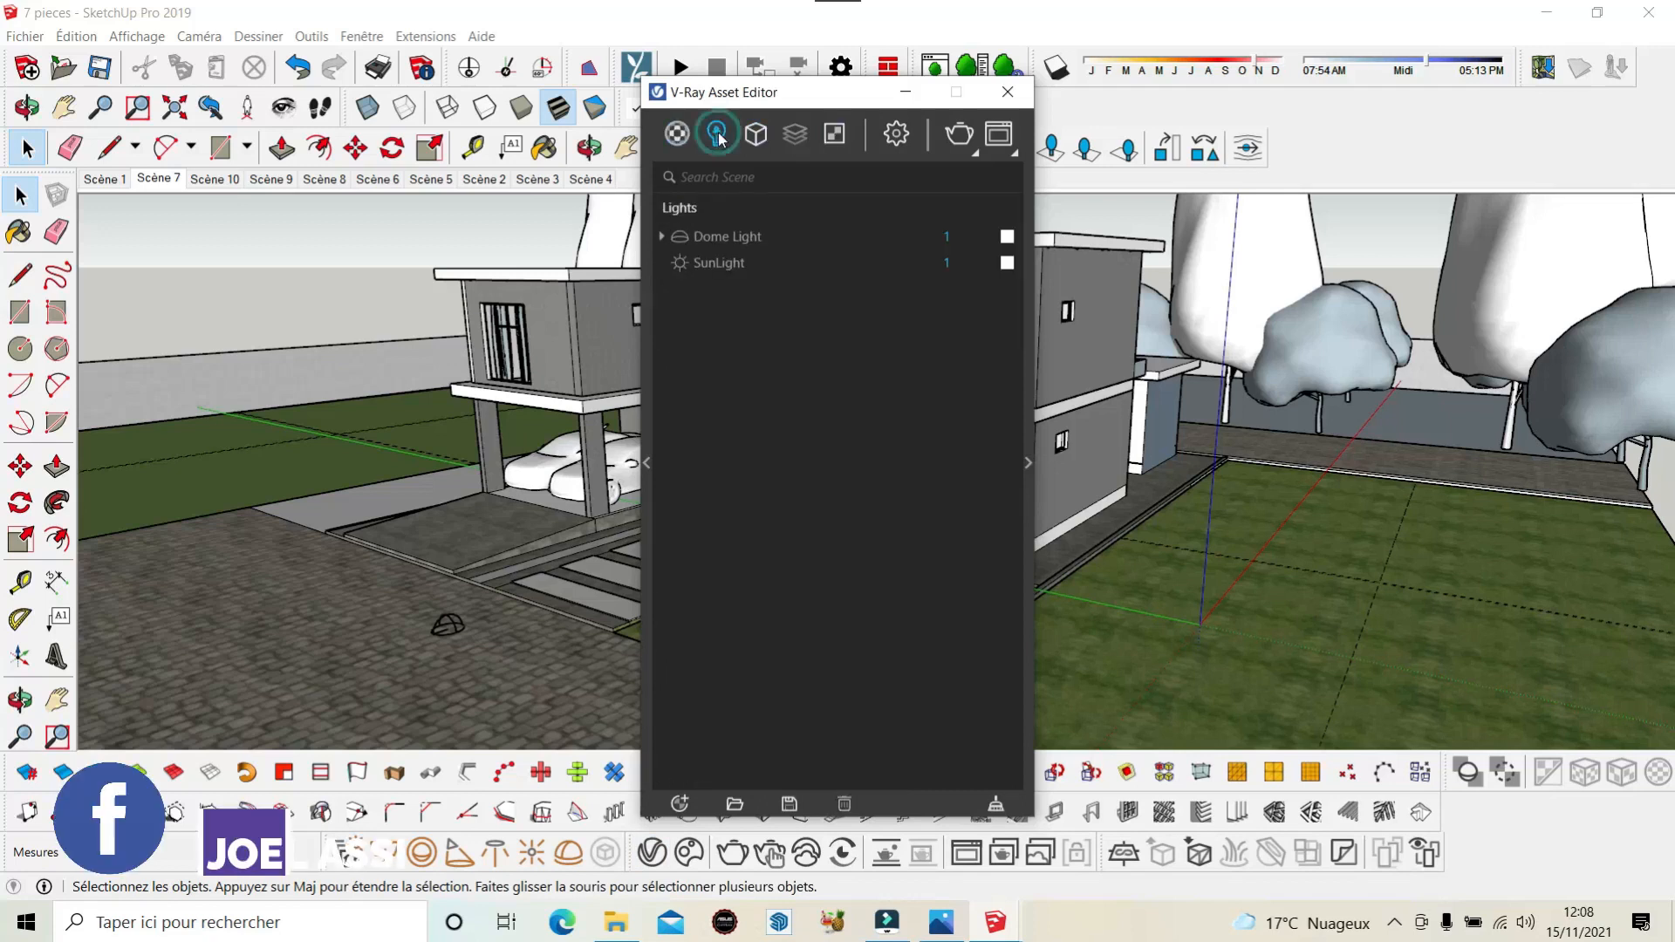
pyautogui.click(743, 236)
pyautogui.click(1029, 465)
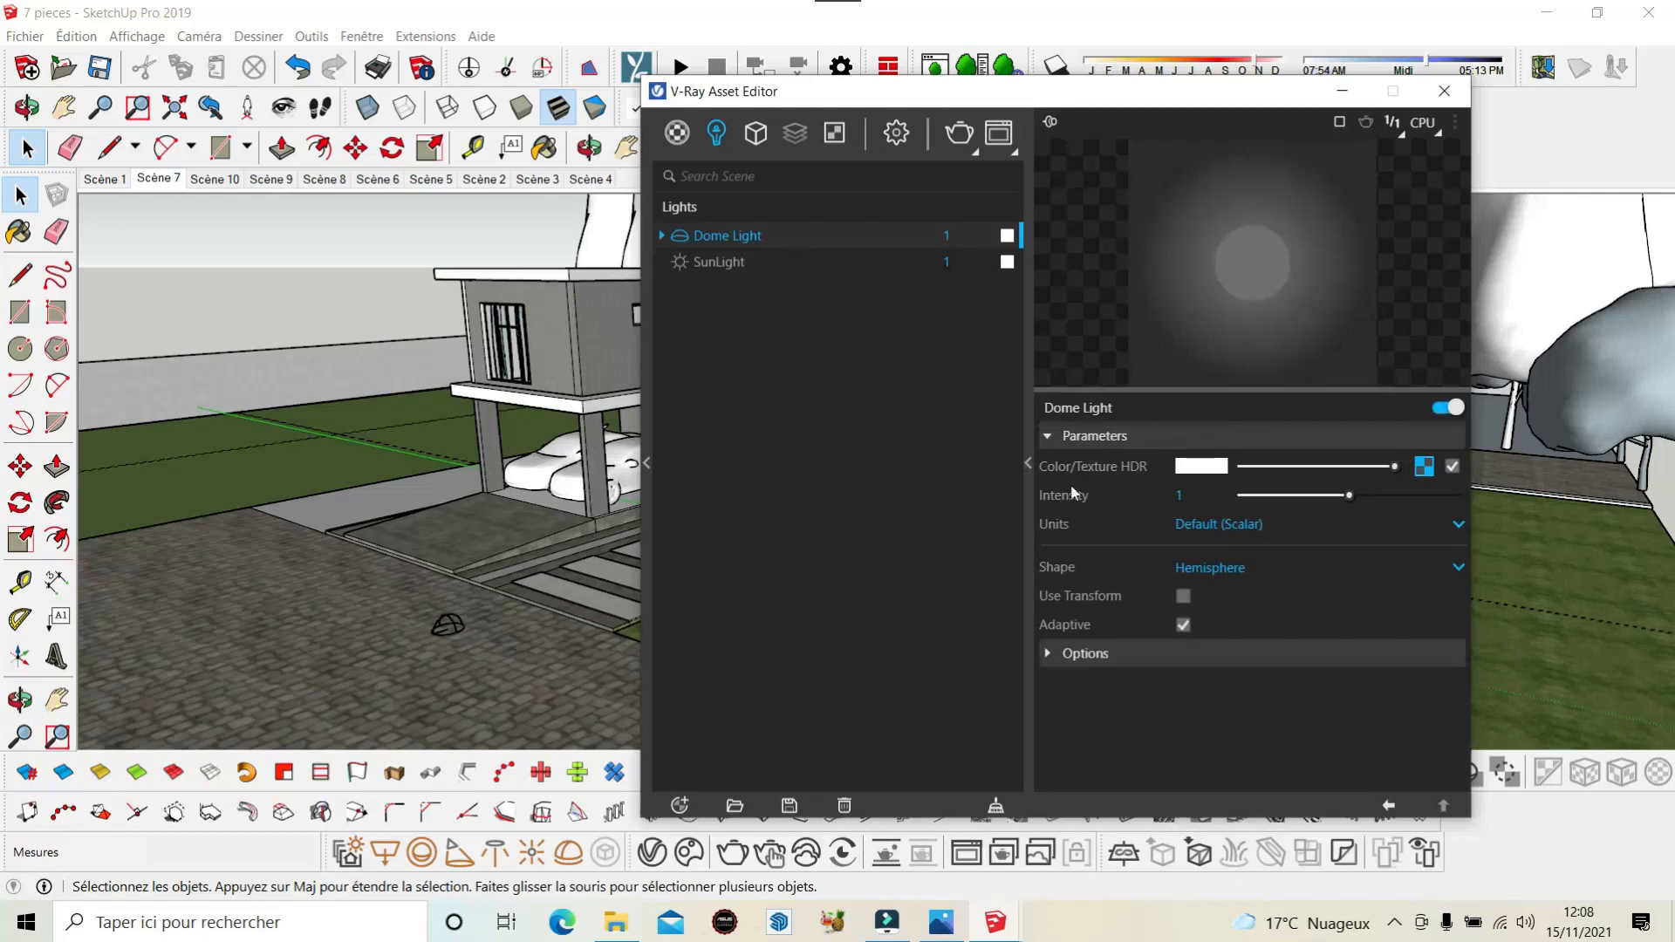
pyautogui.click(1216, 569)
pyautogui.click(1245, 622)
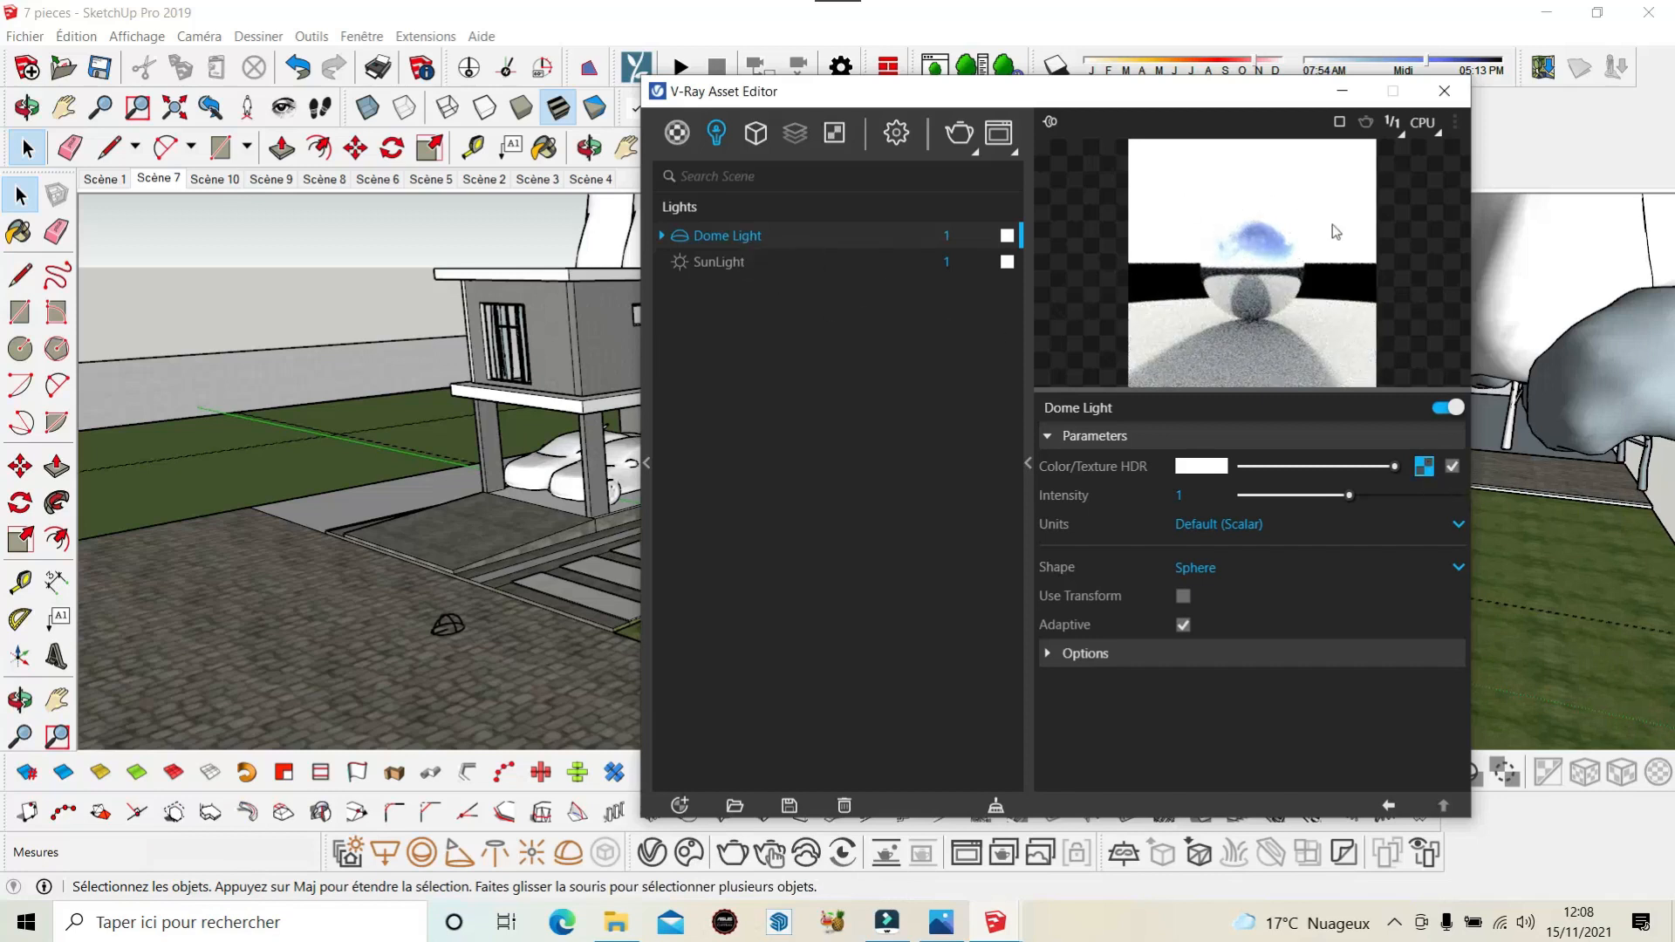
# Examine the camera exposure options in the V-Ray render settings.
pyautogui.click(970, 235)
pyautogui.moveTo(1183, 101)
pyautogui.mouseDown()
pyautogui.moveTo(1400, 85)
pyautogui.moveTo(1313, 49)
pyautogui.mouseUp()
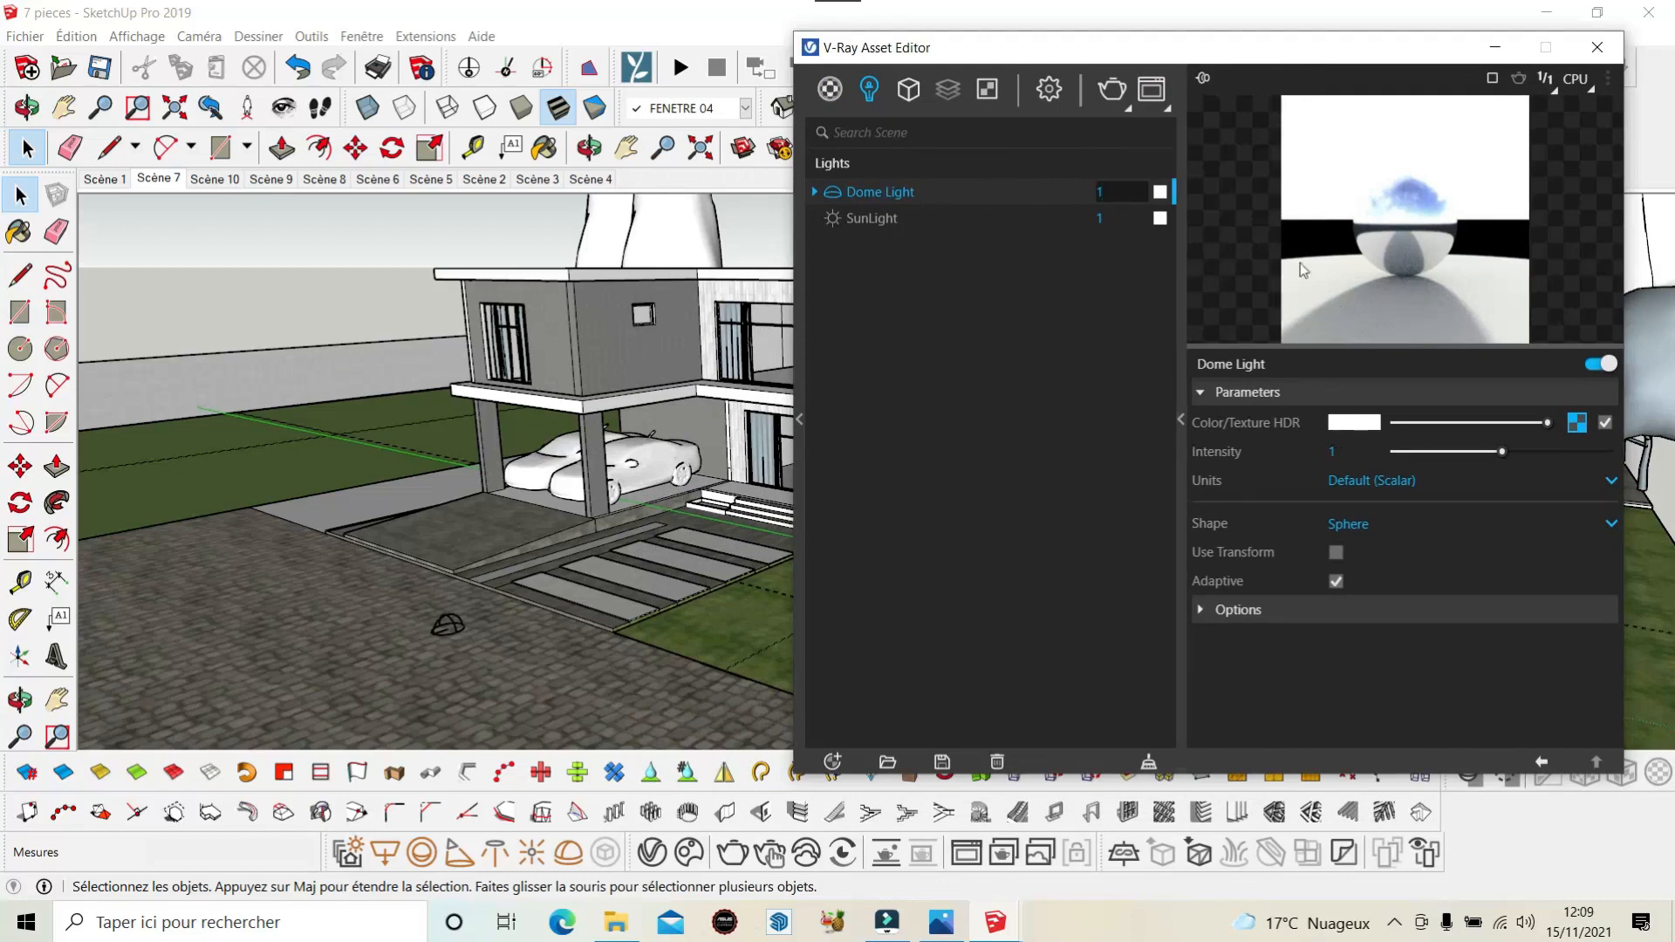
pyautogui.click(1049, 88)
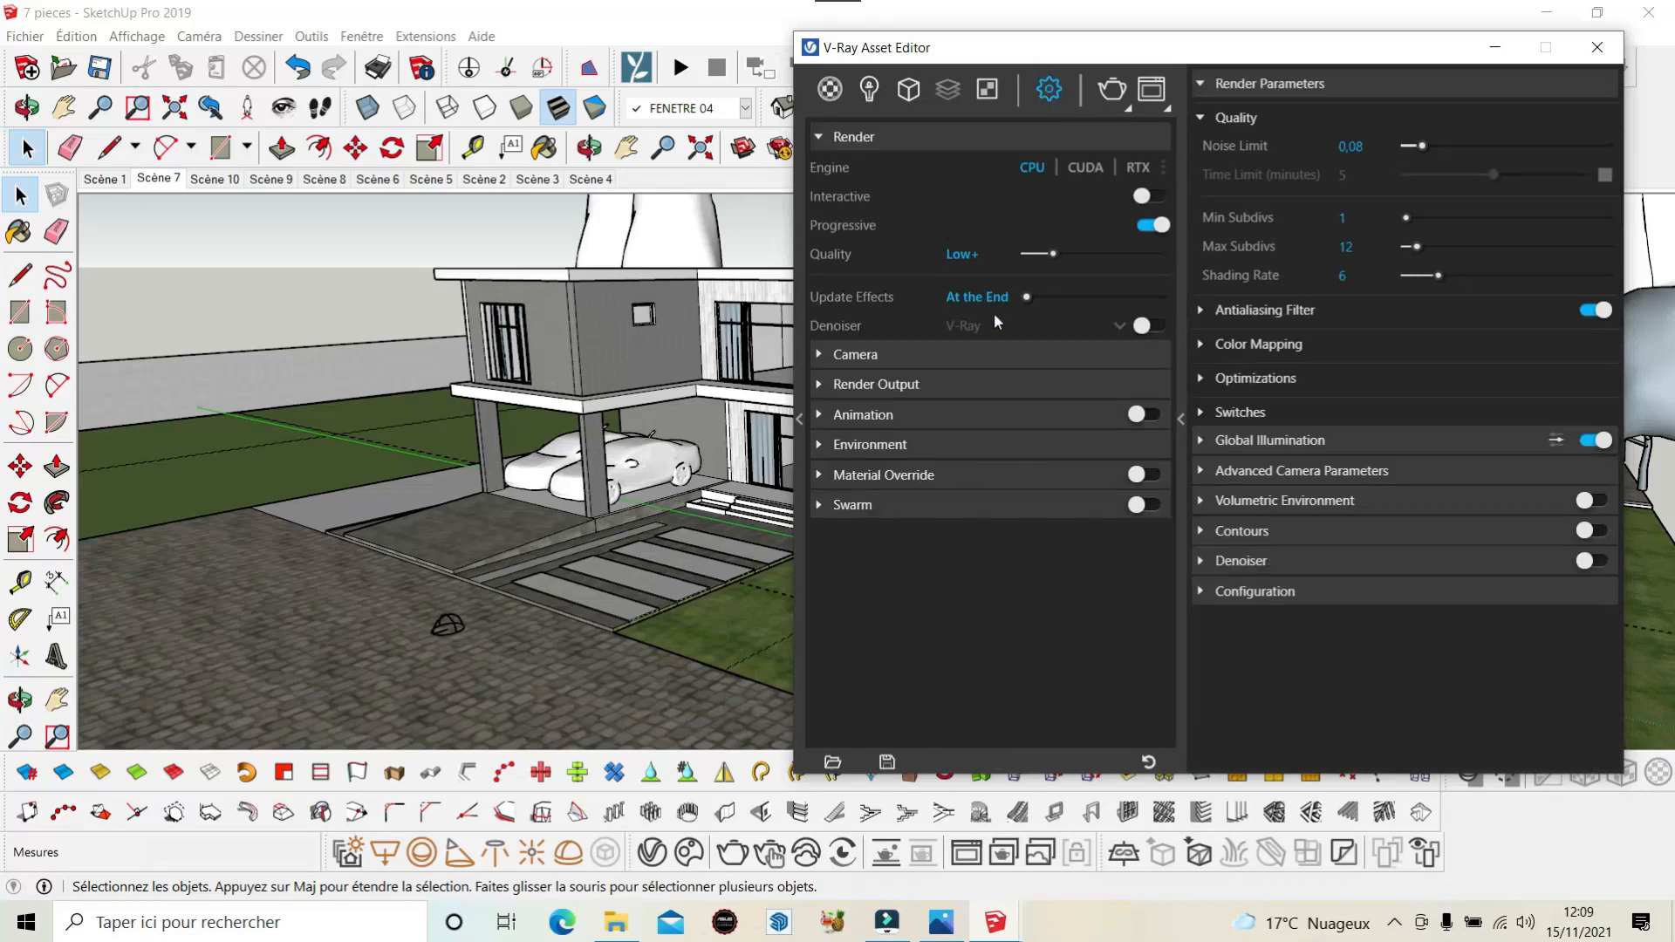
pyautogui.click(821, 355)
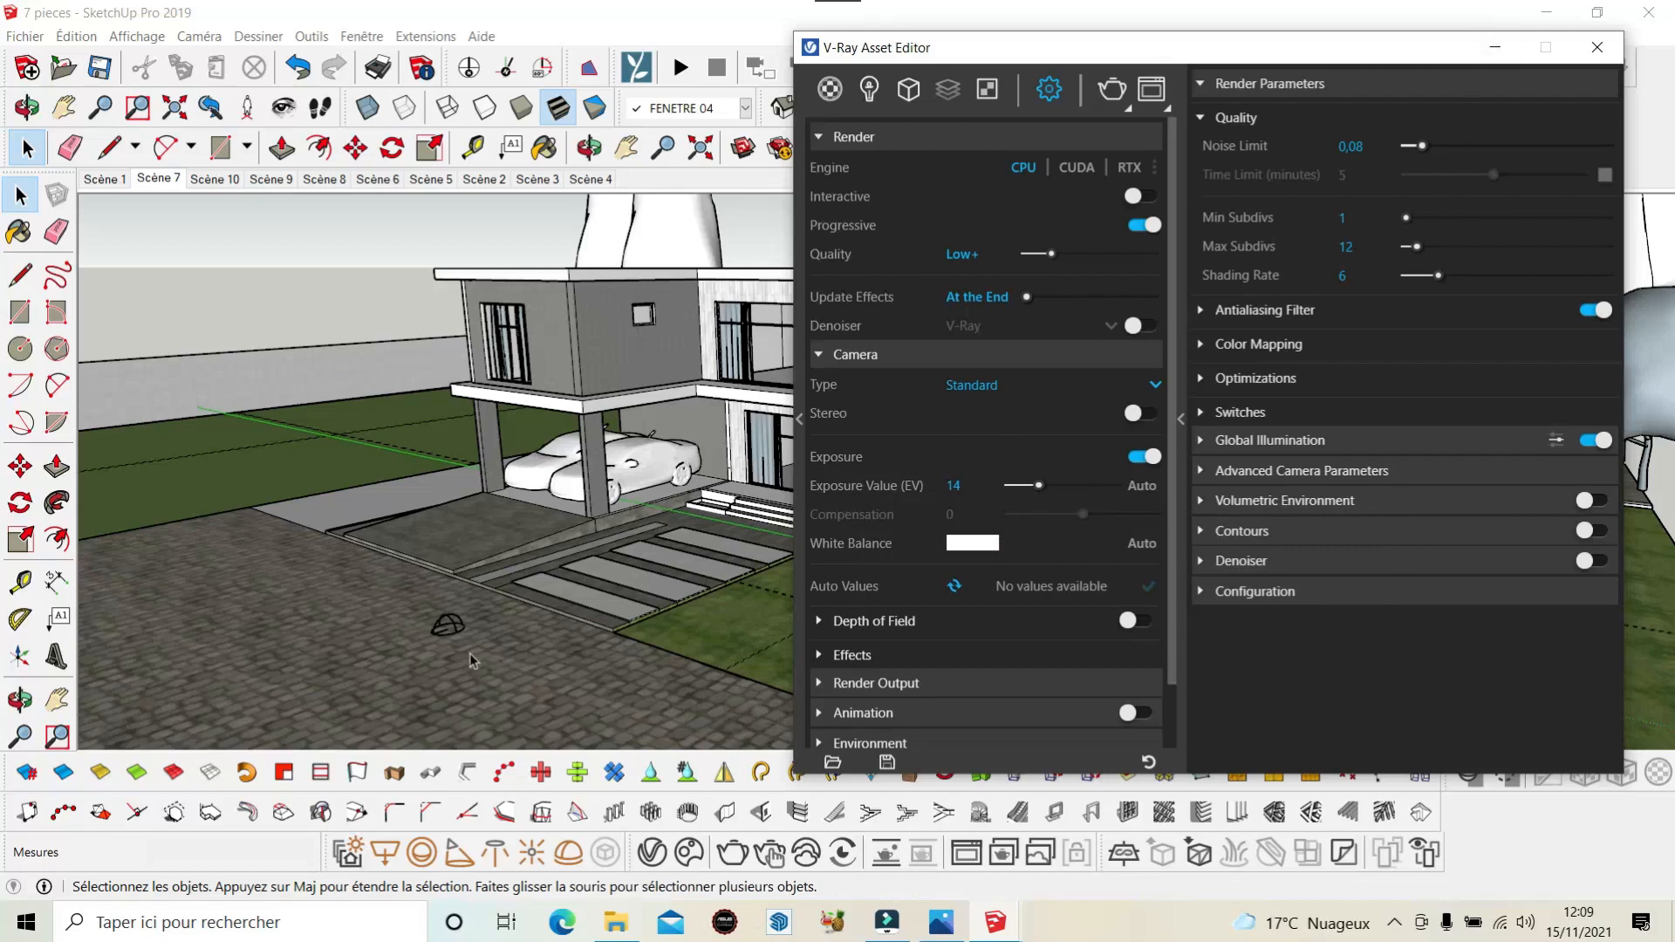
# Delete the dome light from the paving and permanently remove its asset from the V-Ray lights.
pyautogui.click(445, 632)
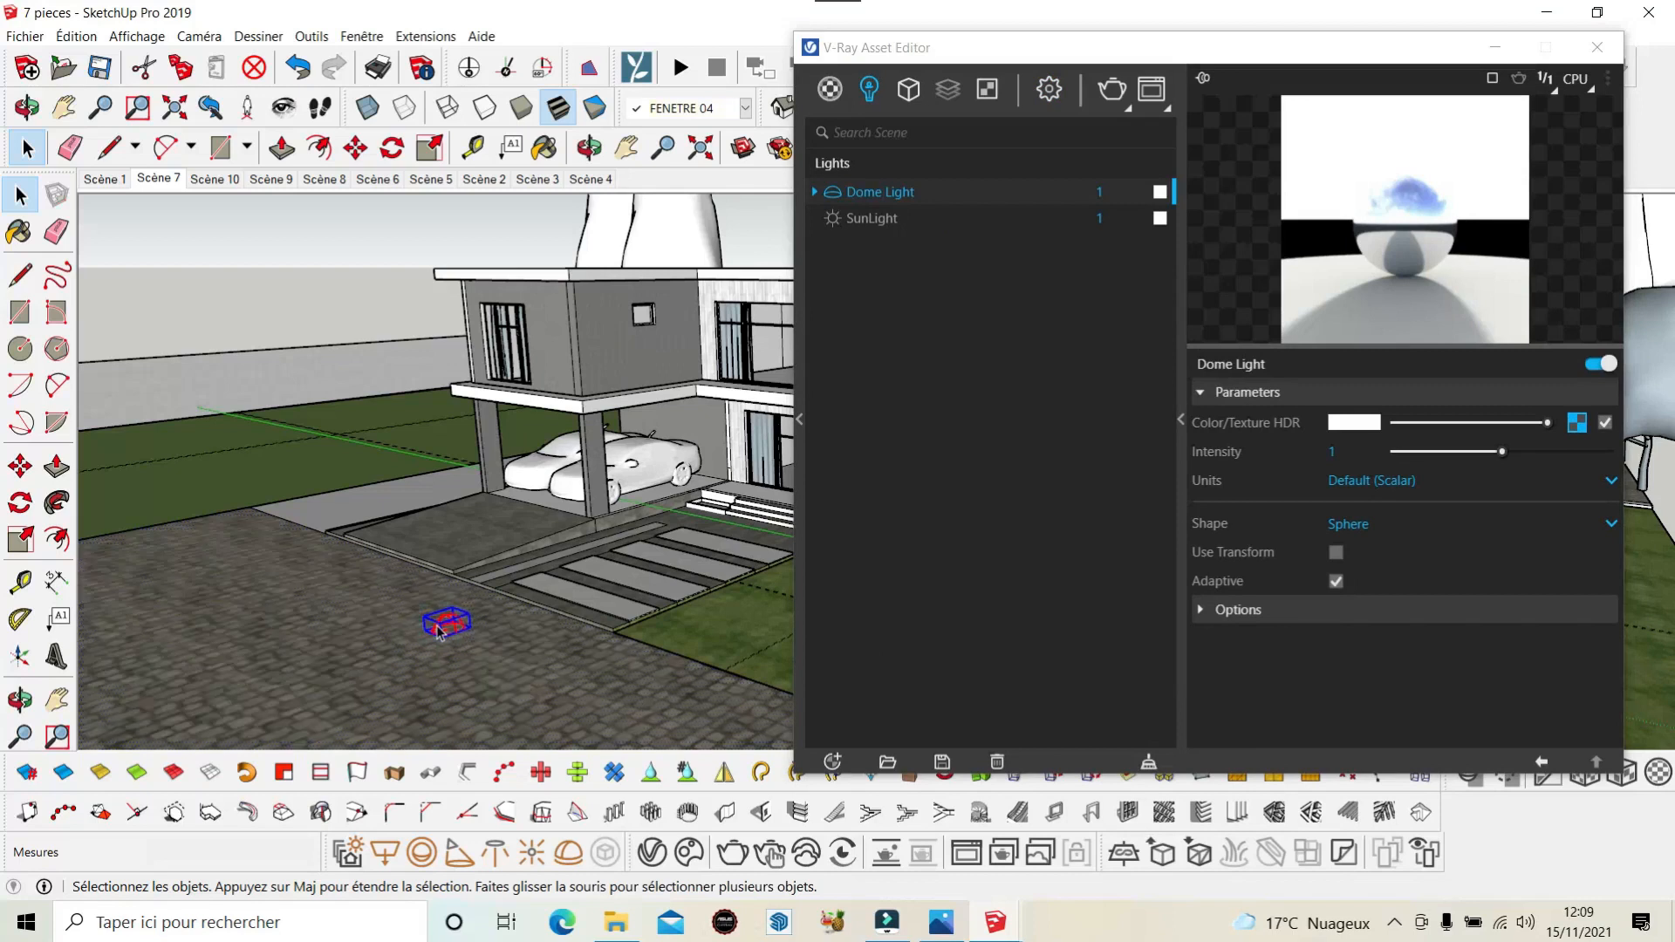
pyautogui.press('Delete')
pyautogui.rightClick(868, 188)
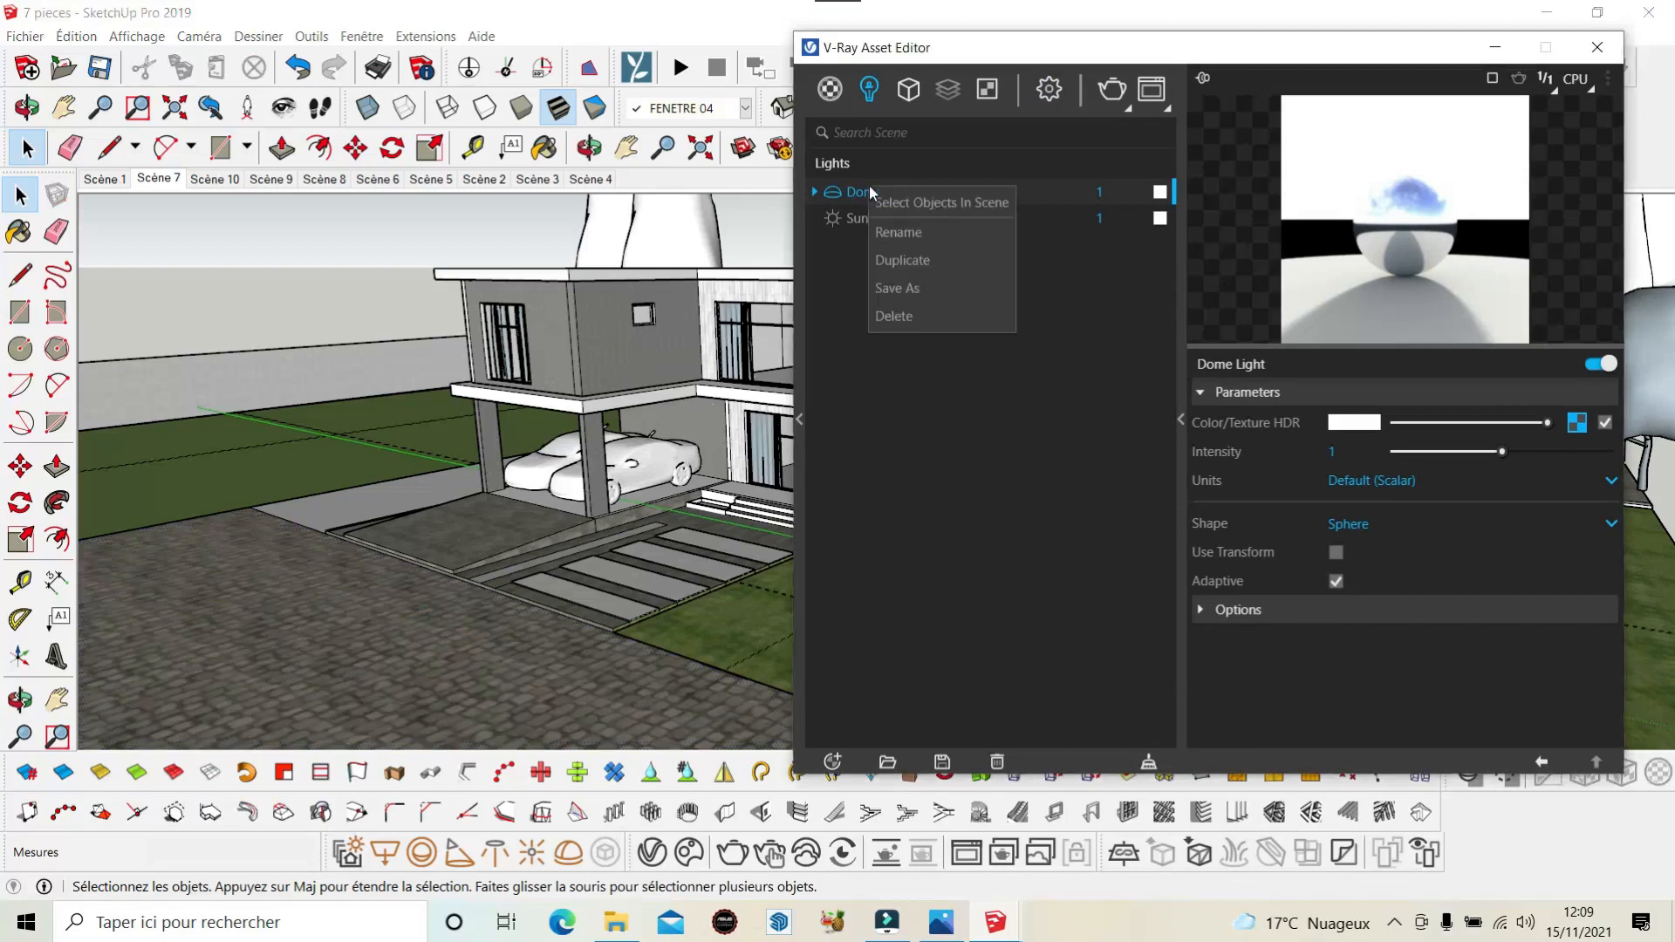
pyautogui.click(933, 314)
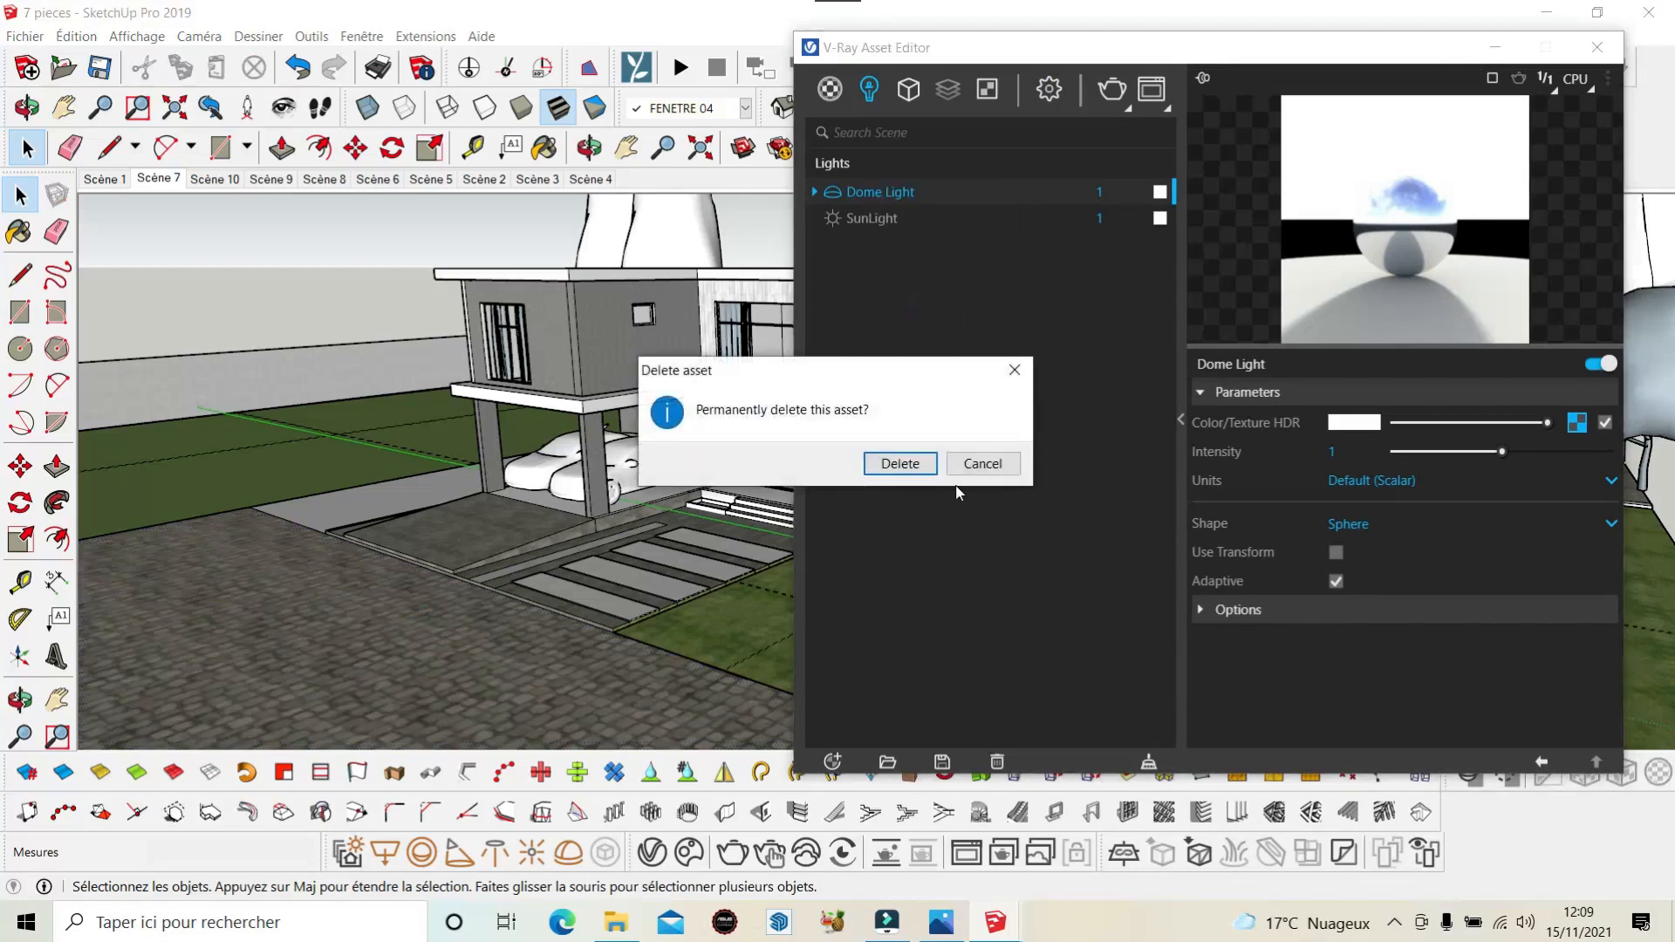
pyautogui.click(899, 462)
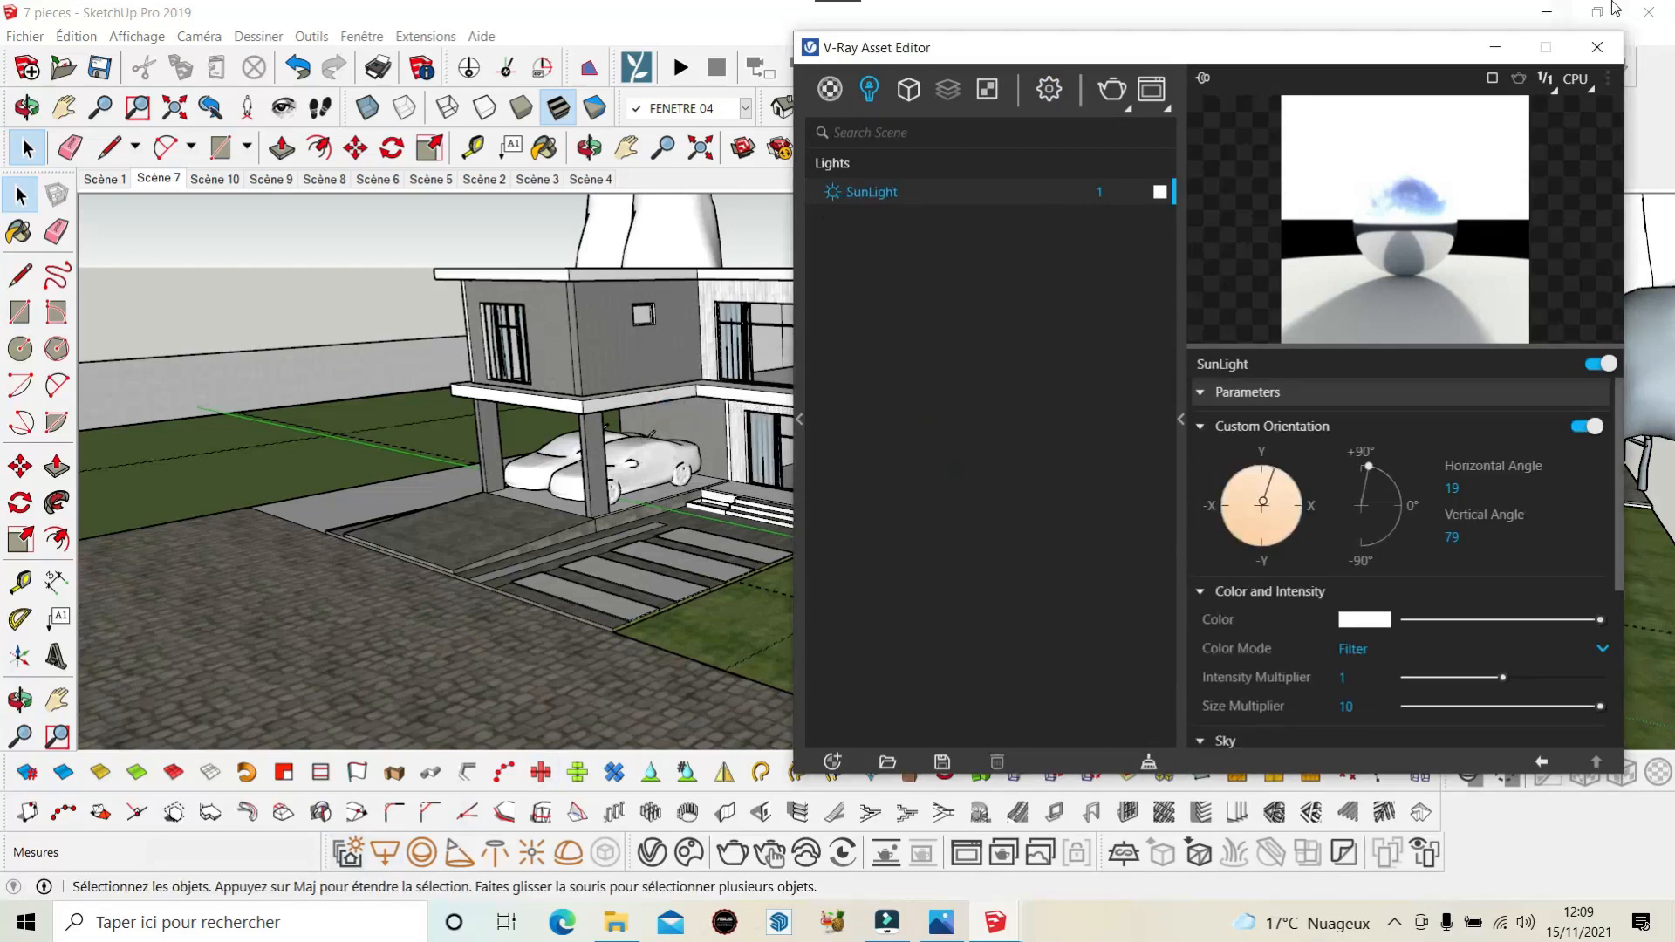
# Frame the whole front facade from a low angle beside the V-Ray render settings, moving the Asset Editor clear of the house.
pyautogui.click(1045, 91)
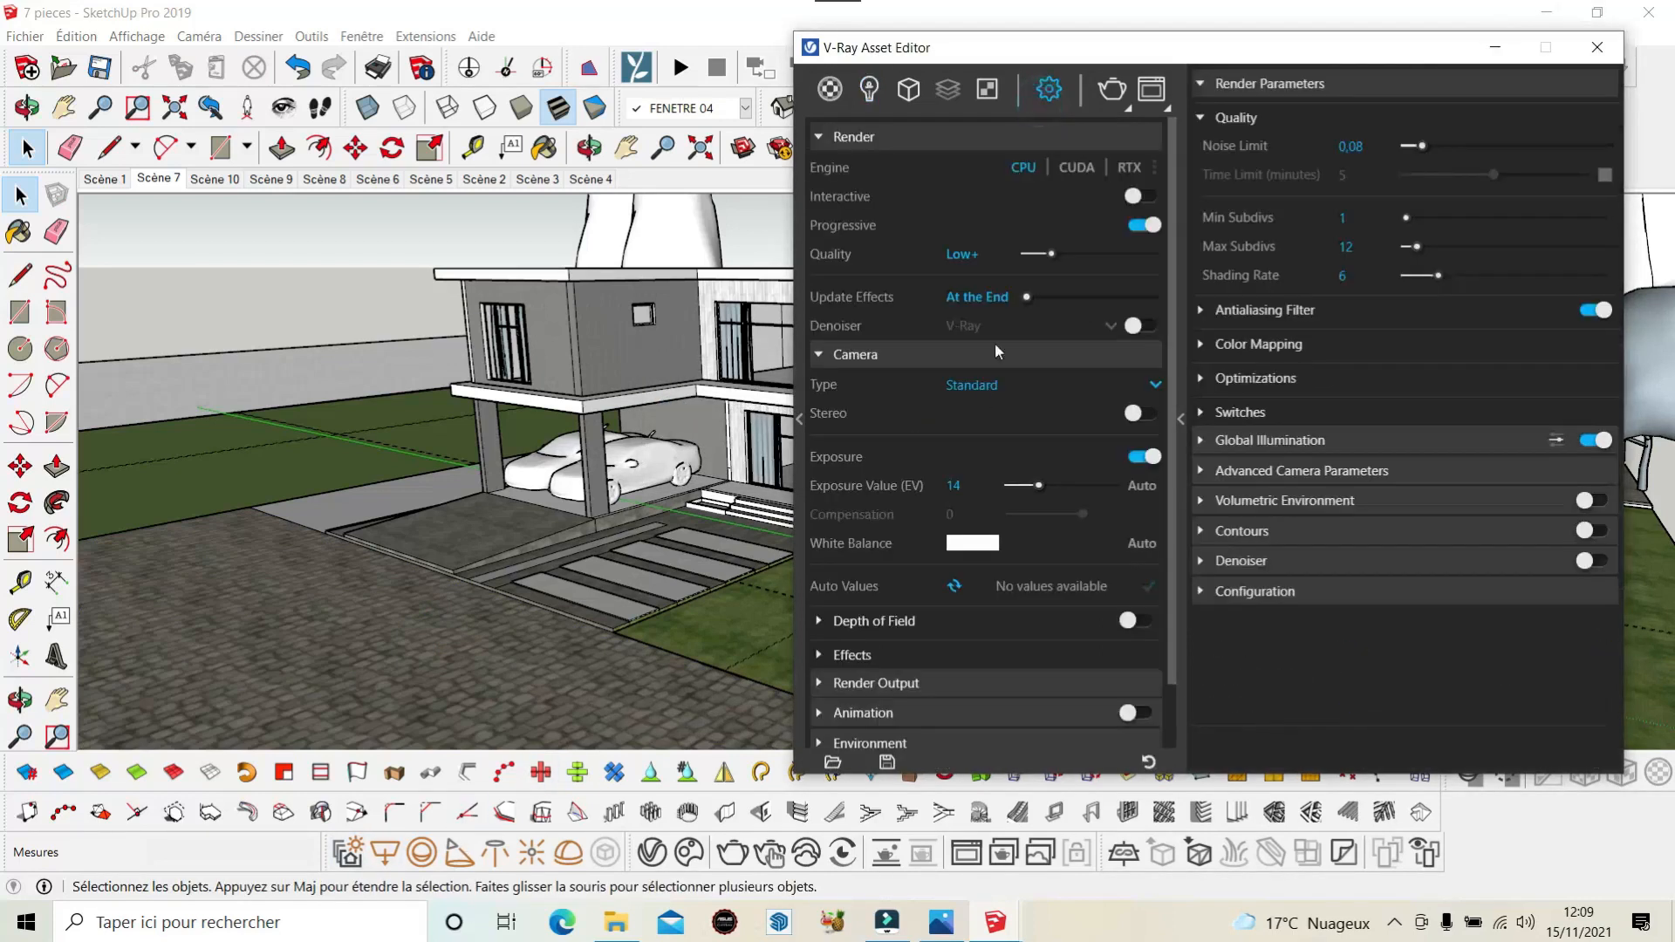
pyautogui.moveTo(1103, 55); pyautogui.dragTo(1132, 24)
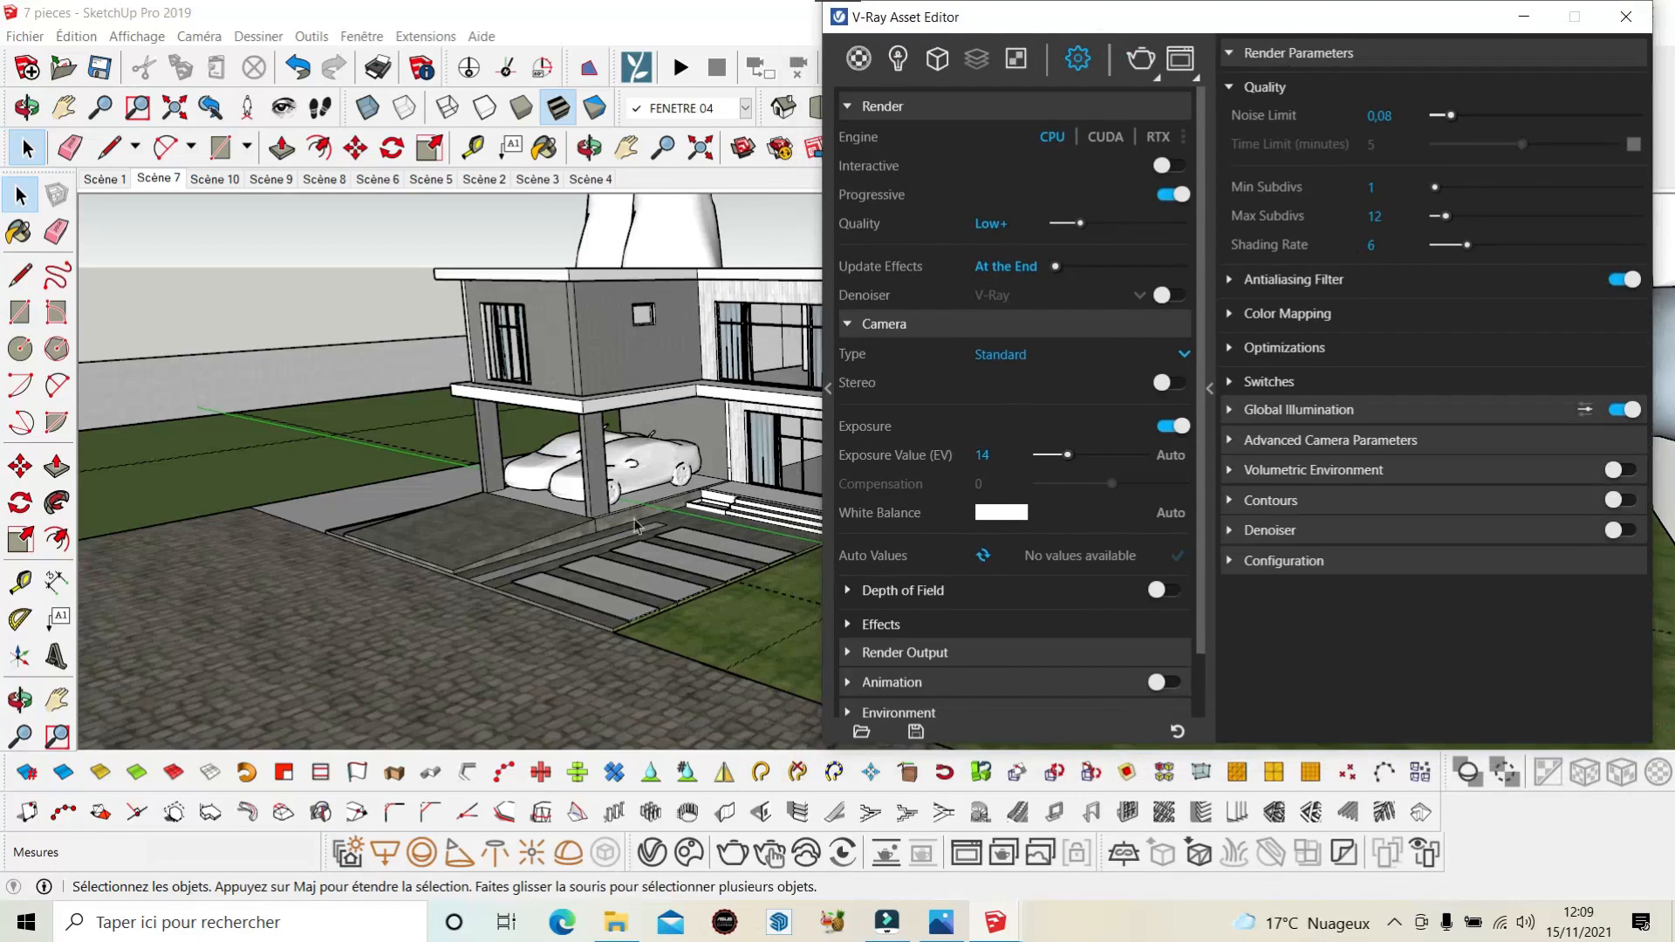
pyautogui.scroll(-2, 341, 716)
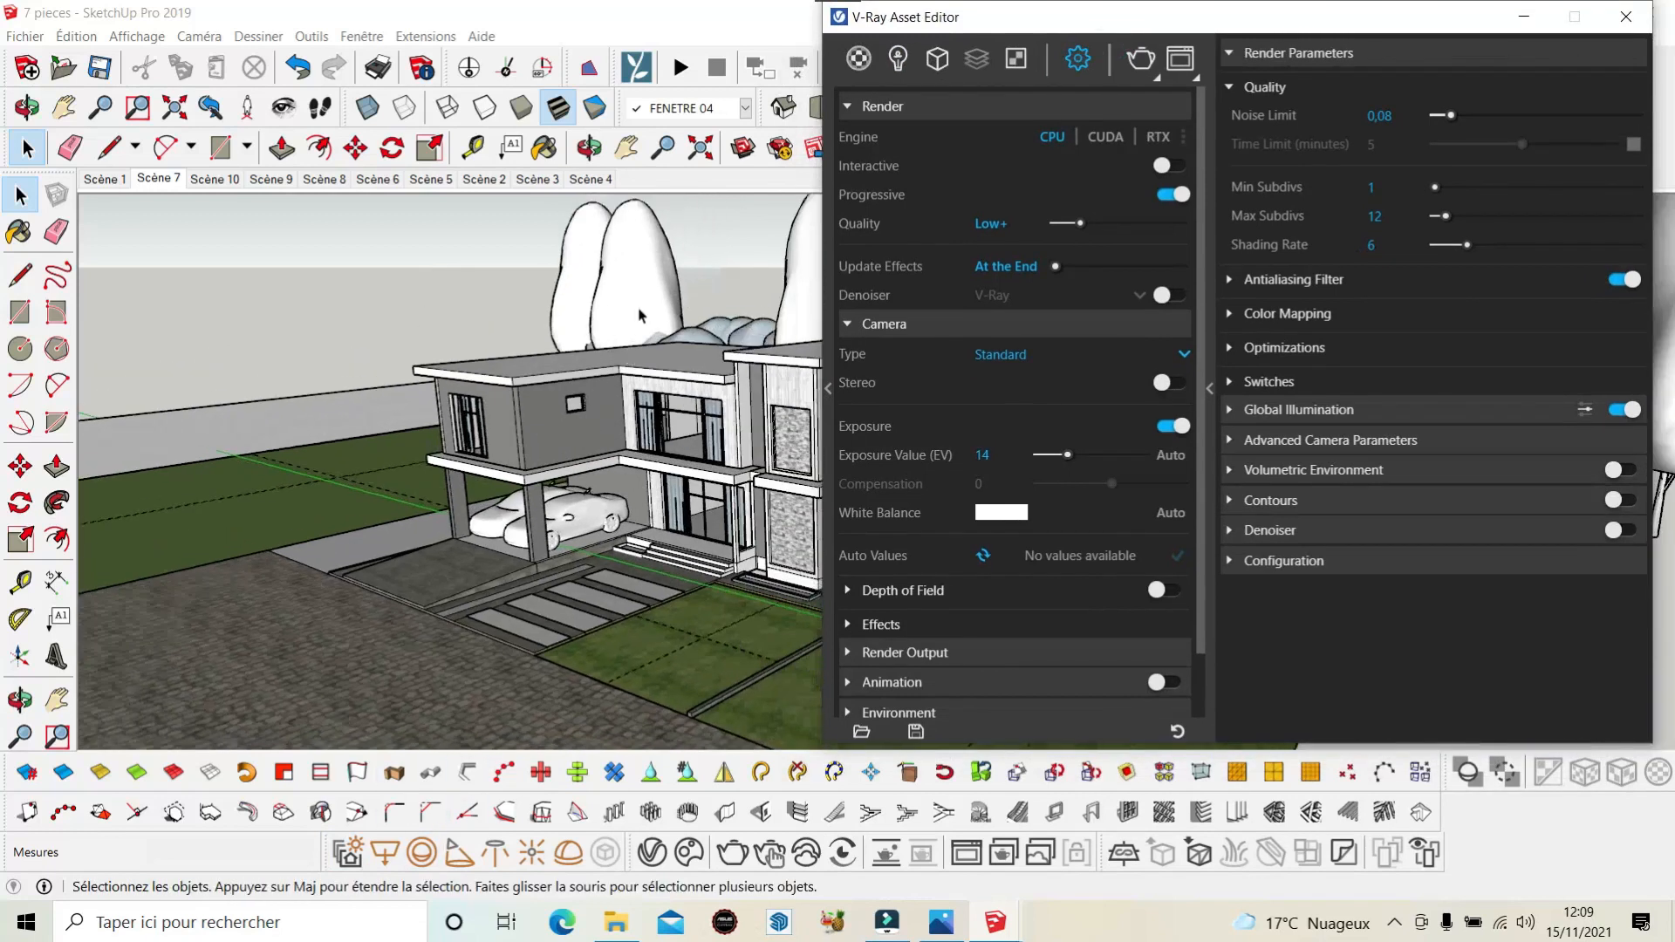
pyautogui.click(589, 149)
pyautogui.moveTo(621, 433); pyautogui.dragTo(680, 427)
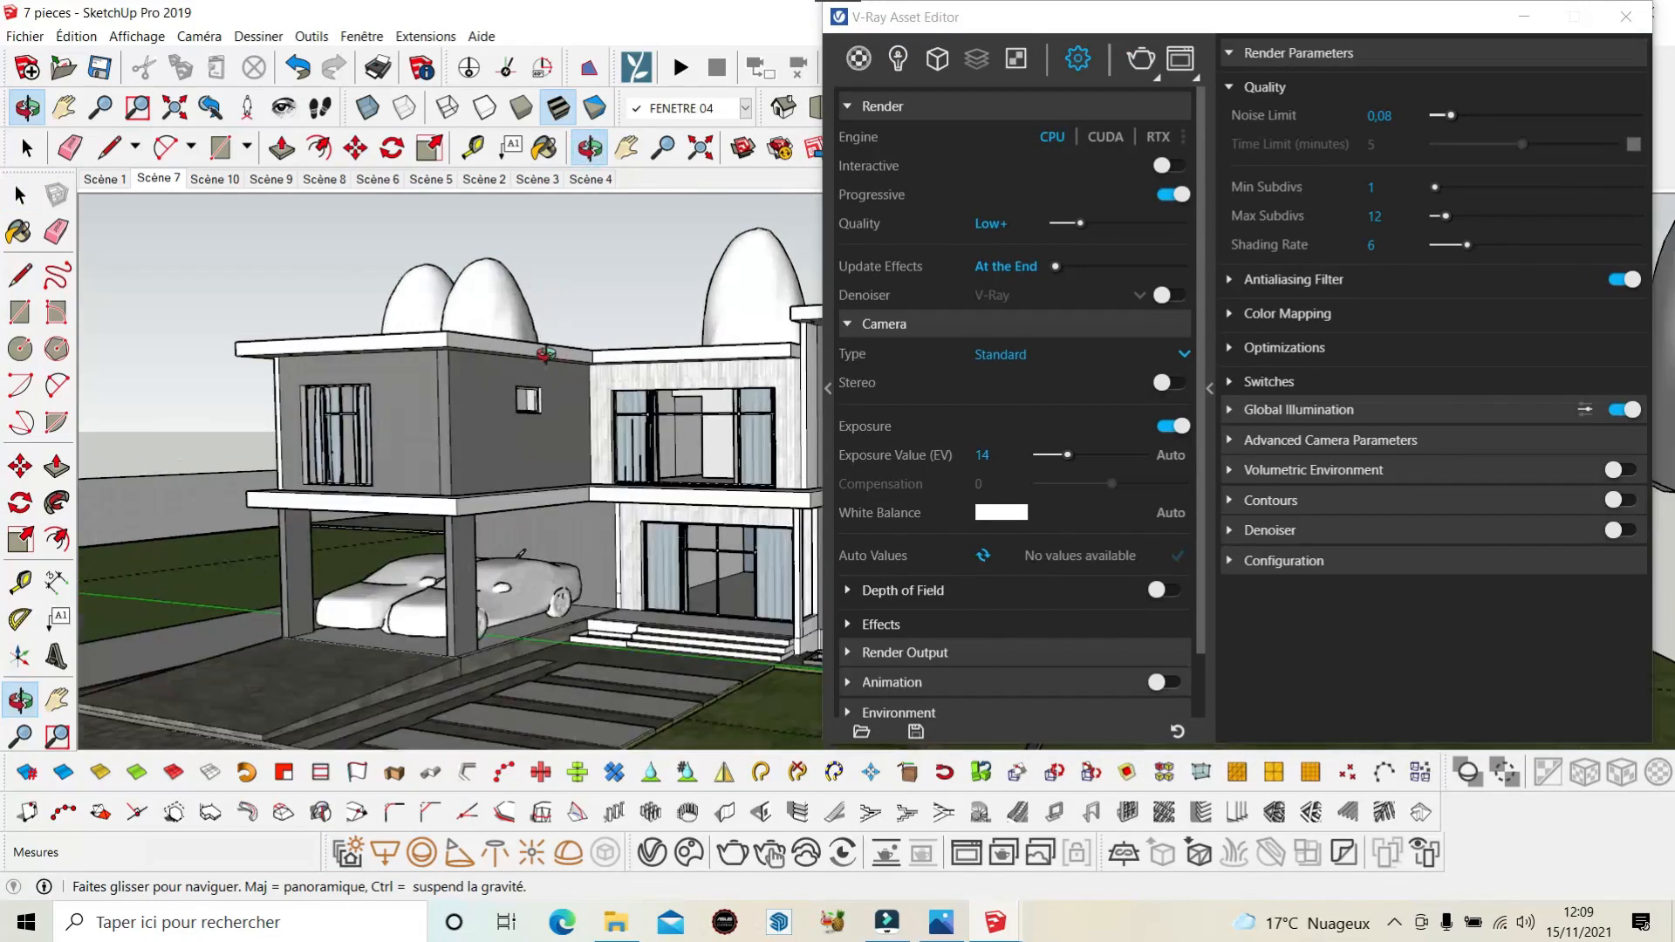
pyautogui.moveTo(1321, 29); pyautogui.dragTo(1454, 28)
pyautogui.moveTo(611, 392); pyautogui.dragTo(360, 361)
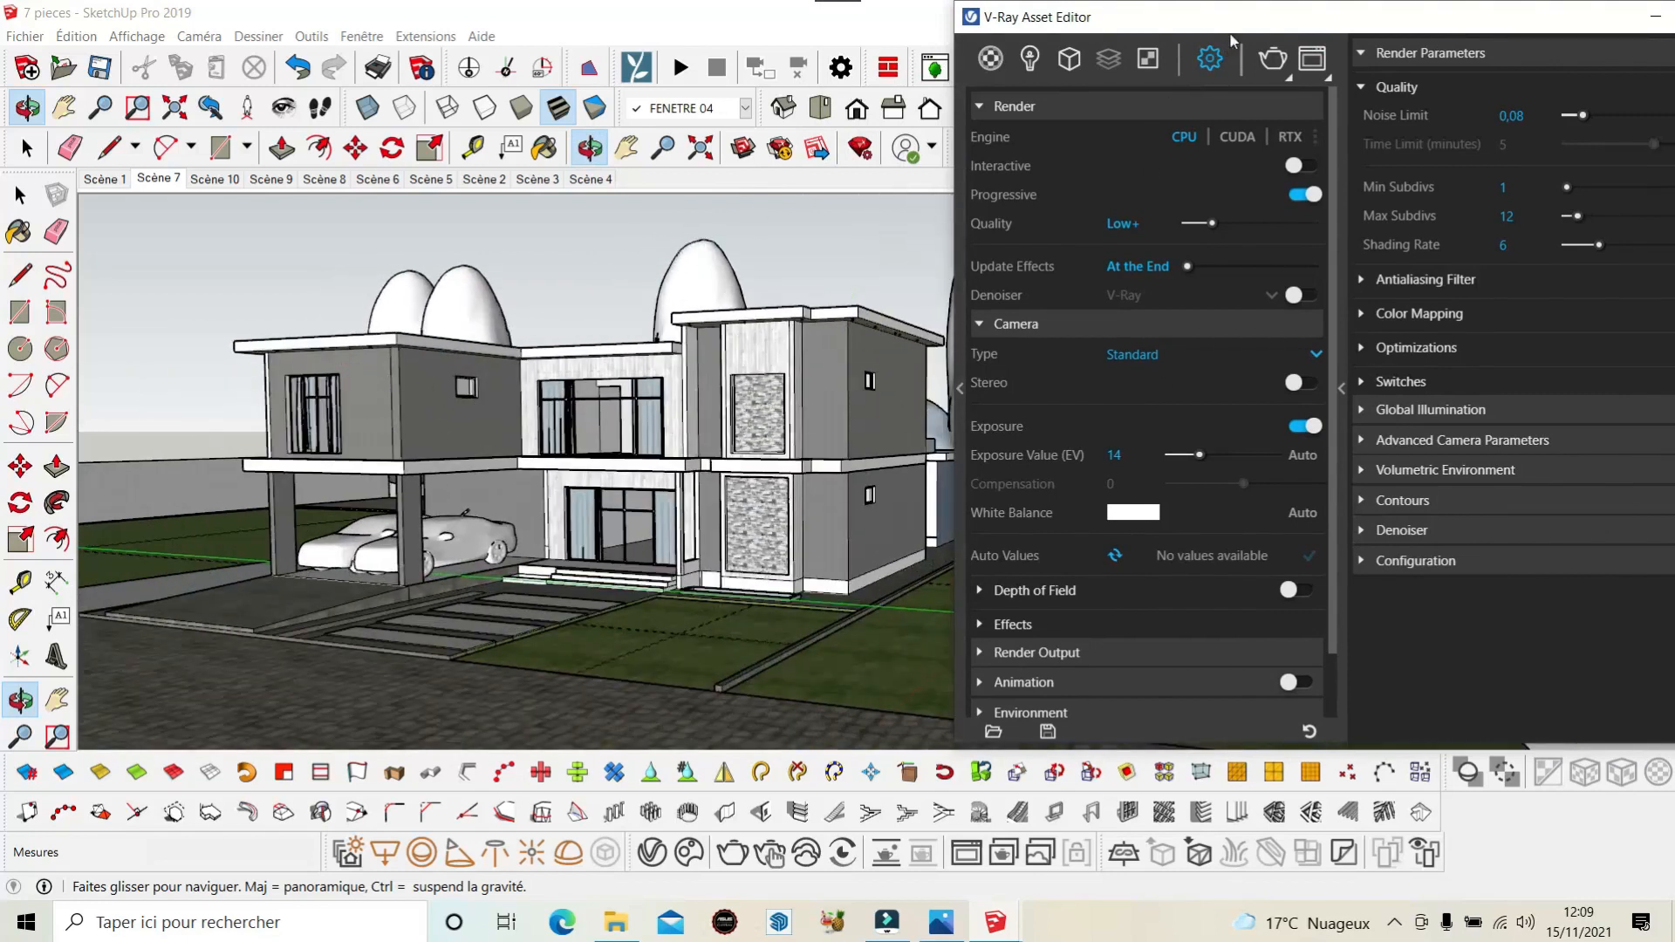
pyautogui.moveTo(1236, 23); pyautogui.dragTo(1274, 23)
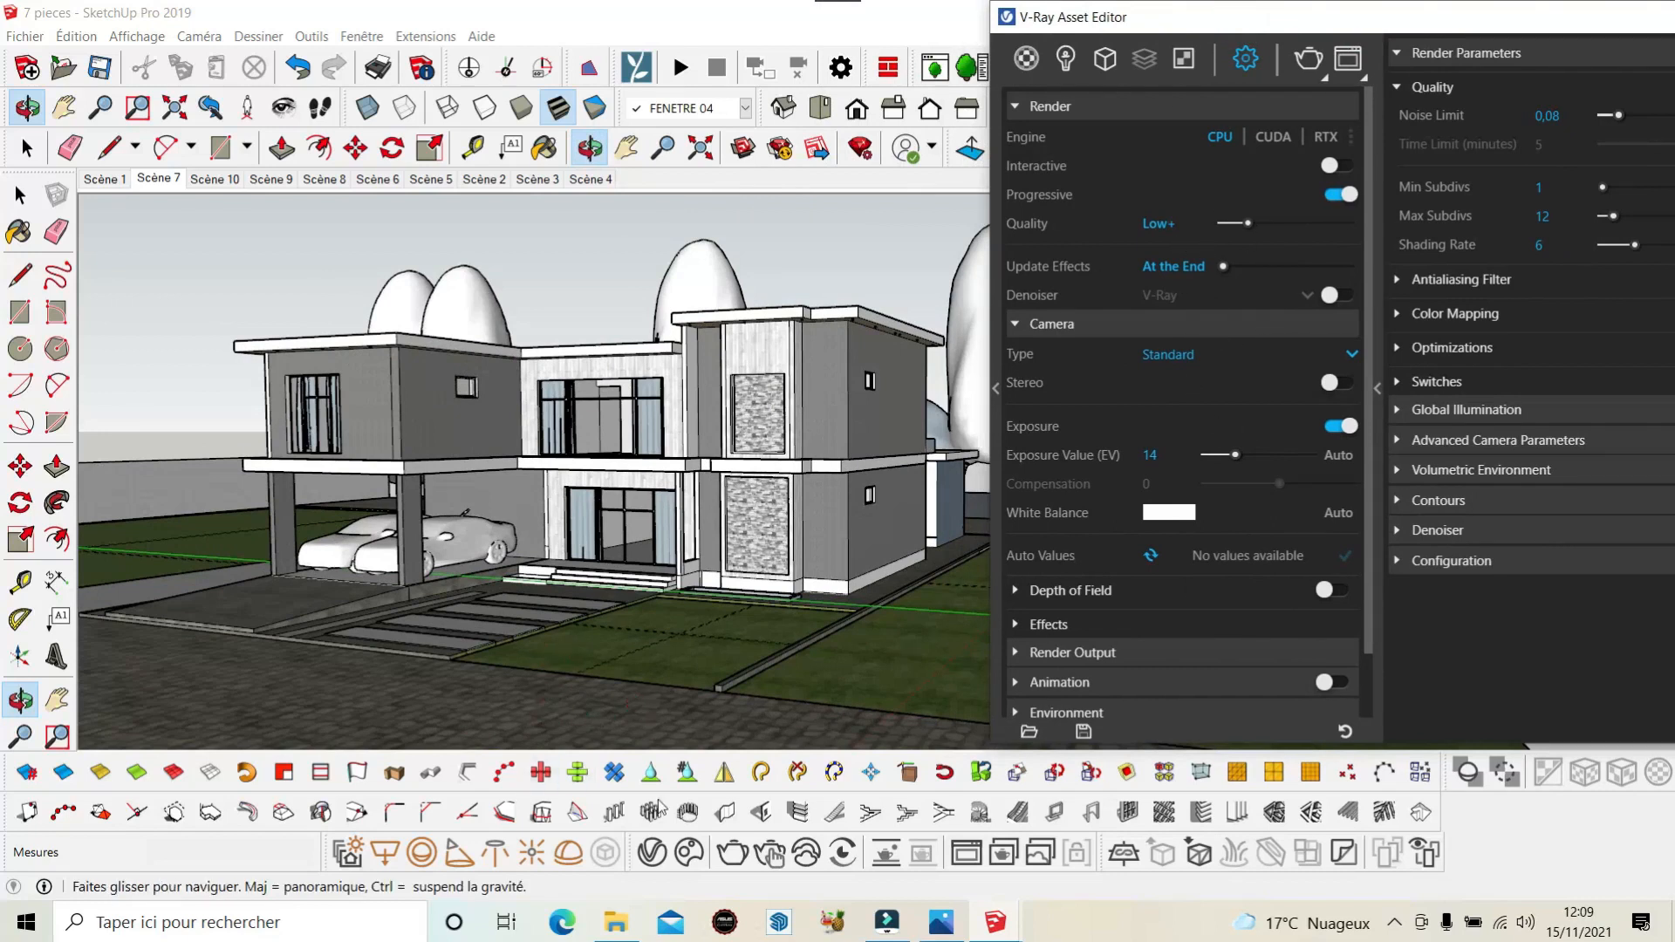
# Place another dome light on the paving, then delete it and its light asset and return to the render settings.
pyautogui.click(570, 859)
pyautogui.click(640, 700)
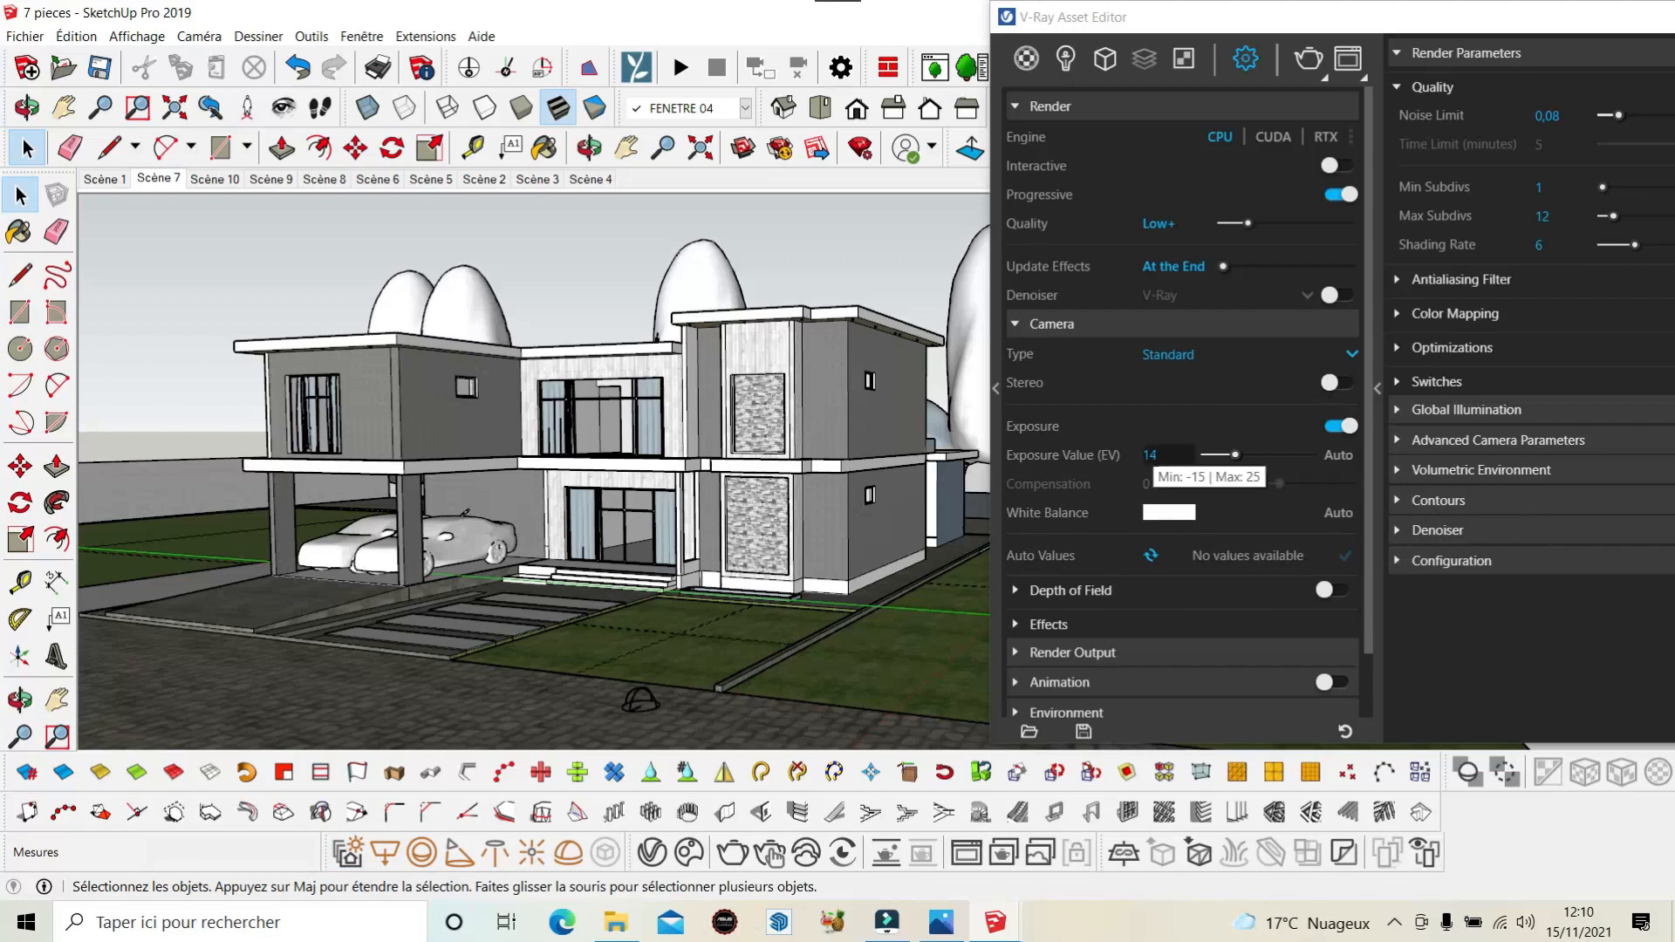
pyautogui.click(644, 698)
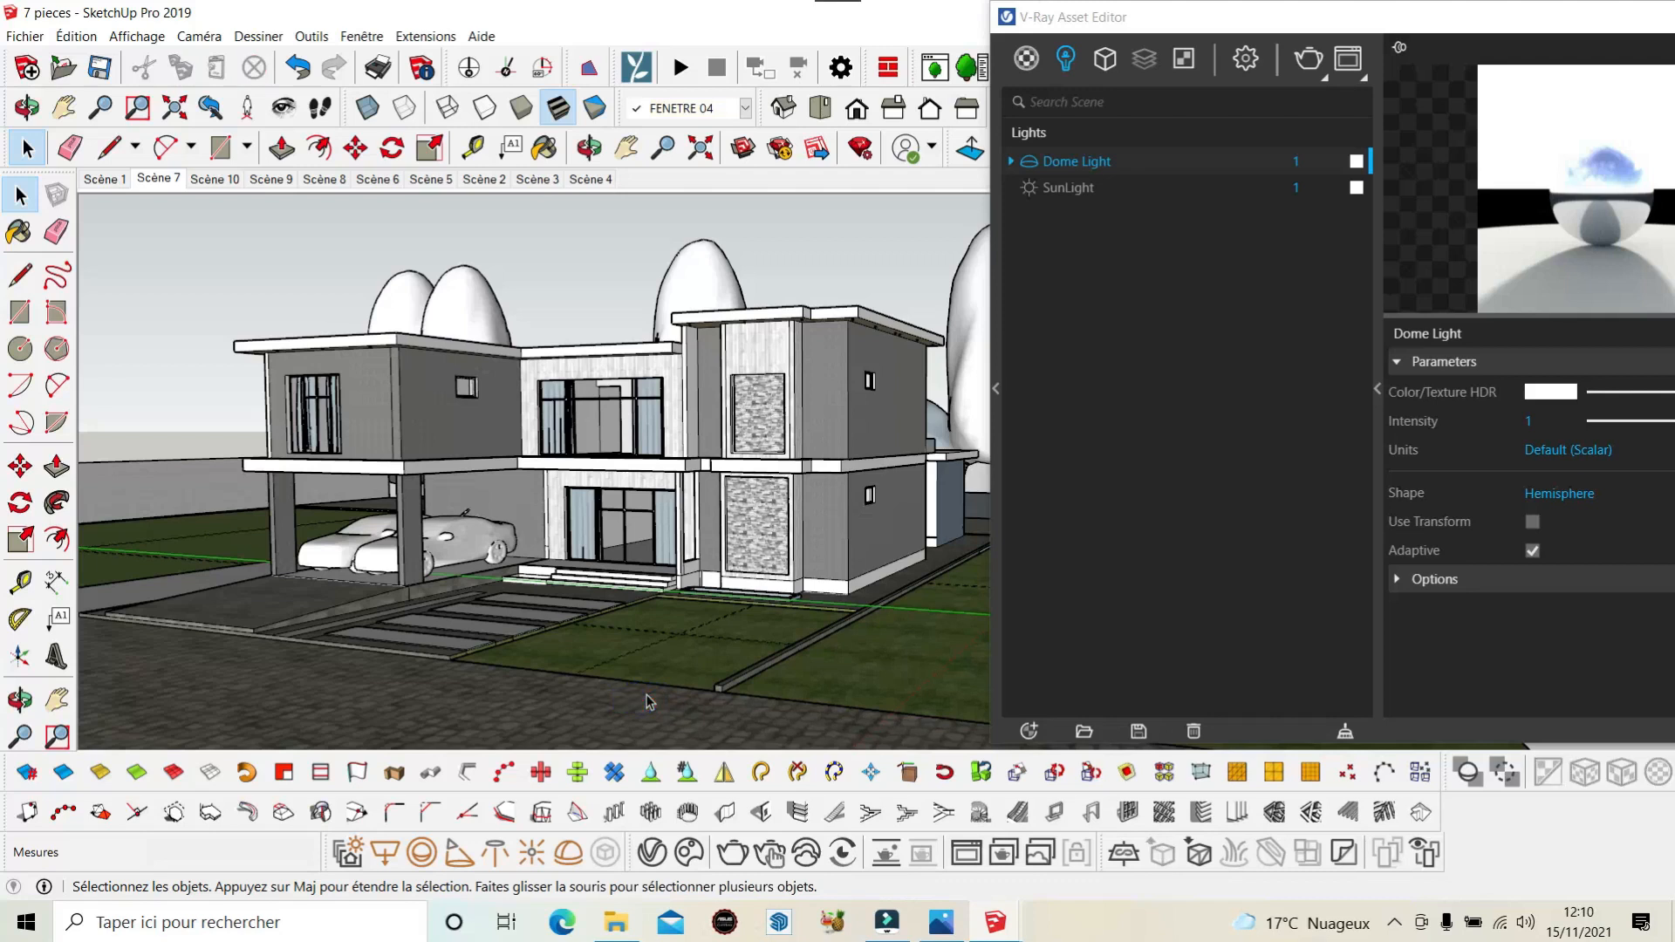
pyautogui.rightClick(1116, 155)
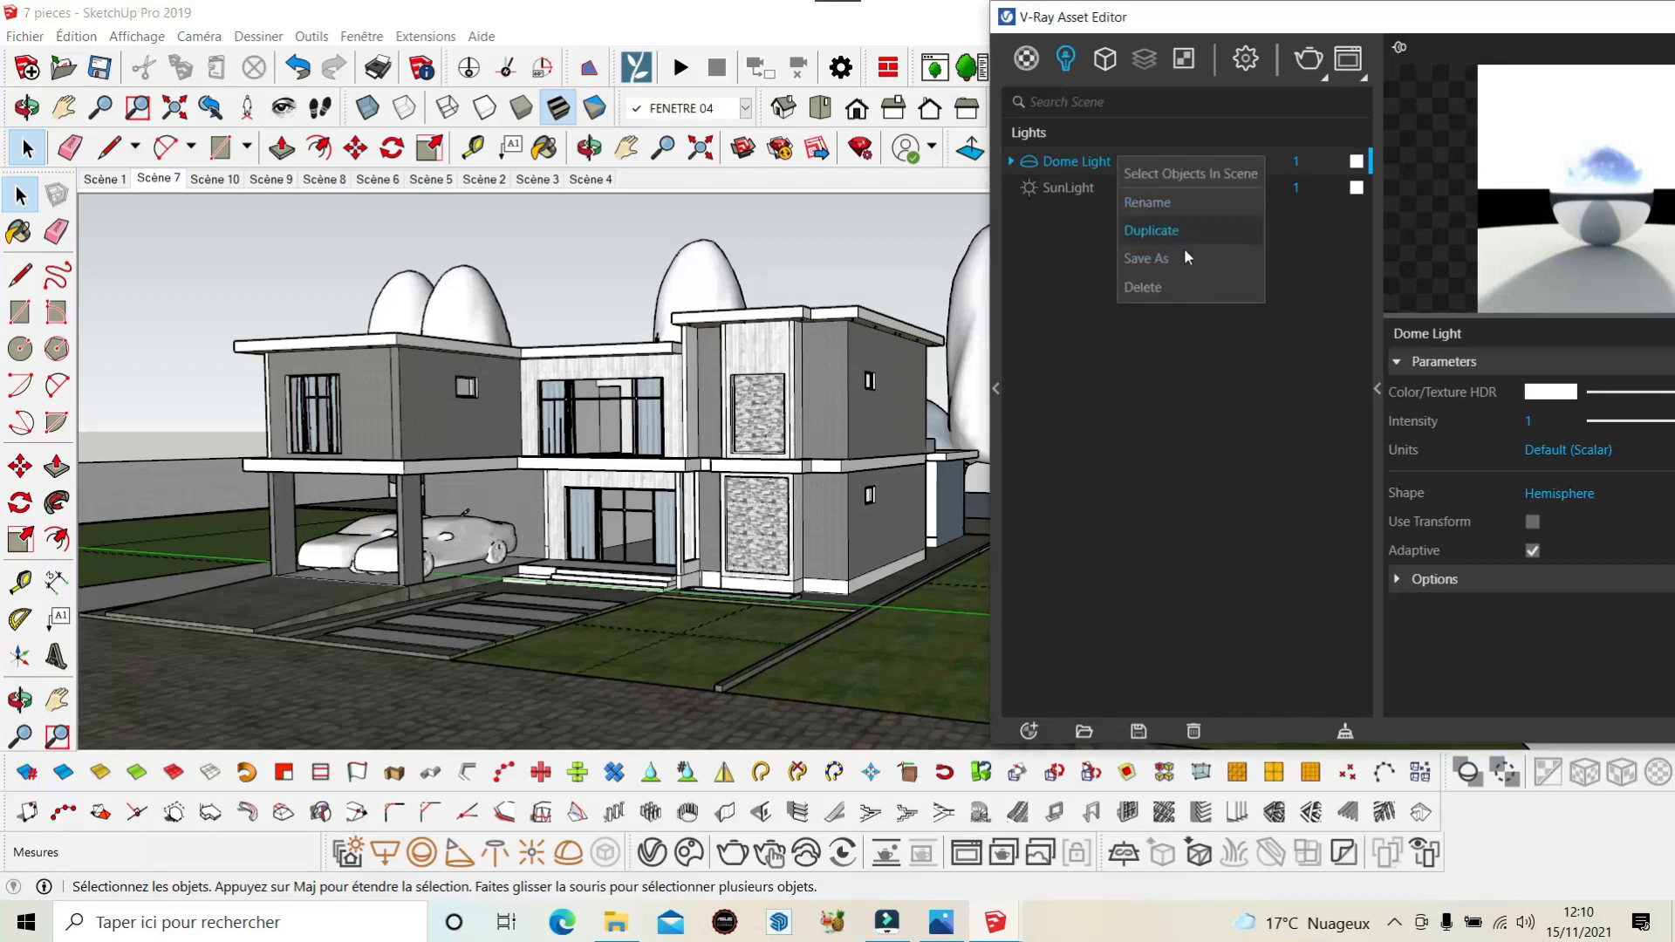
pyautogui.click(1181, 285)
pyautogui.click(910, 474)
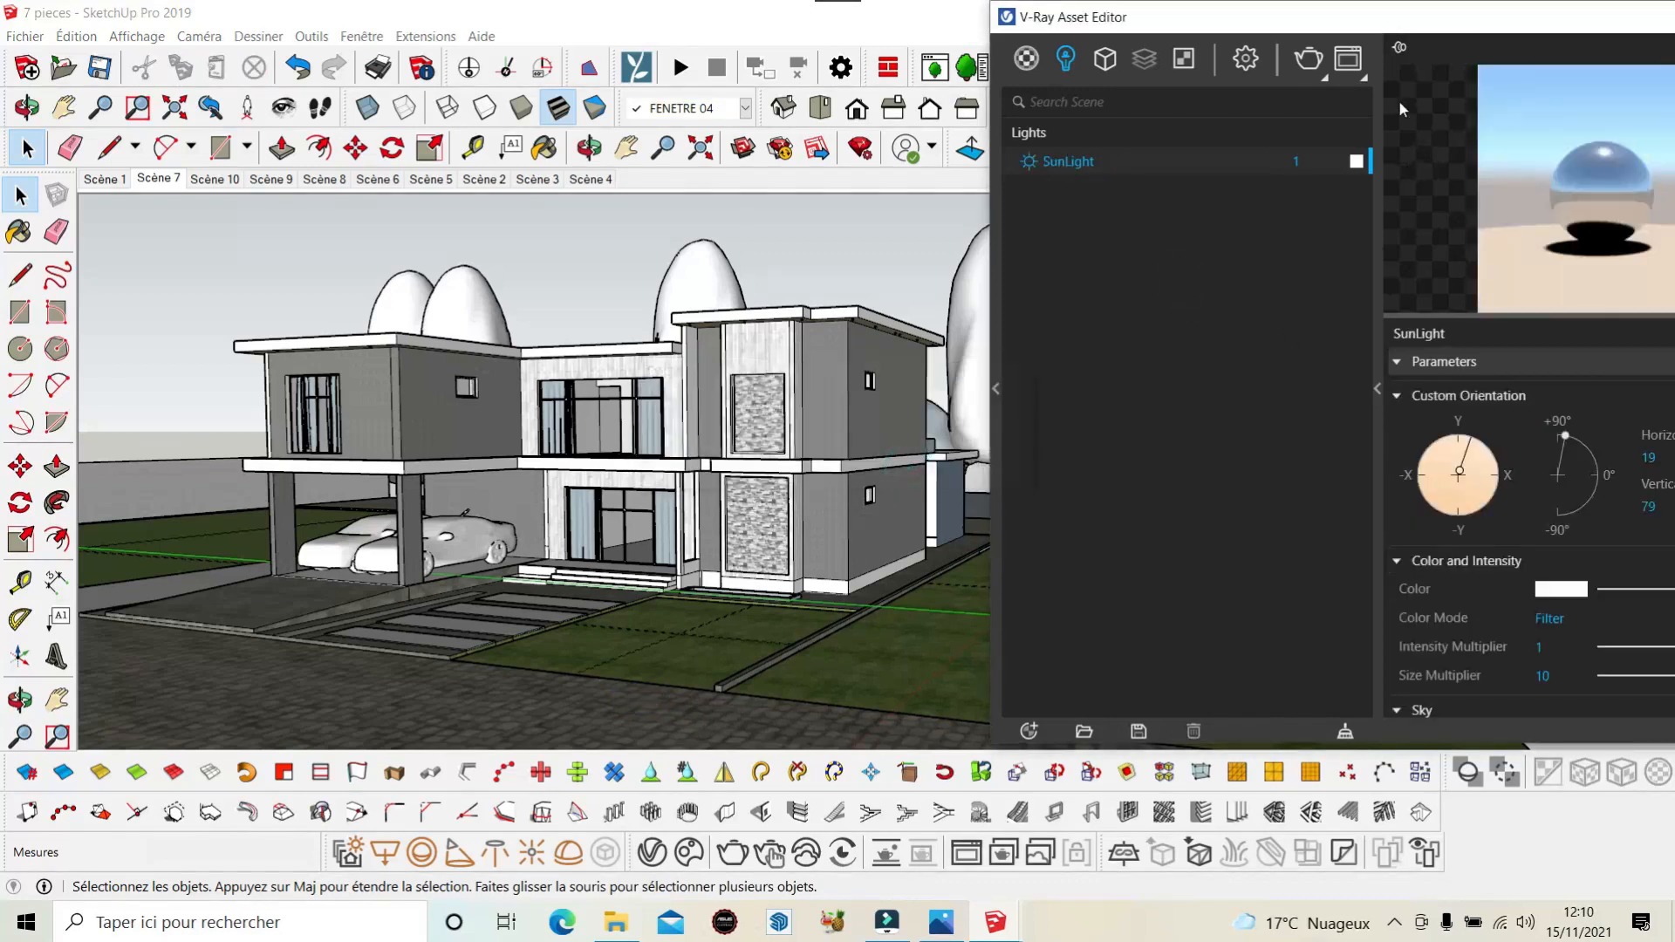
pyautogui.click(1245, 63)
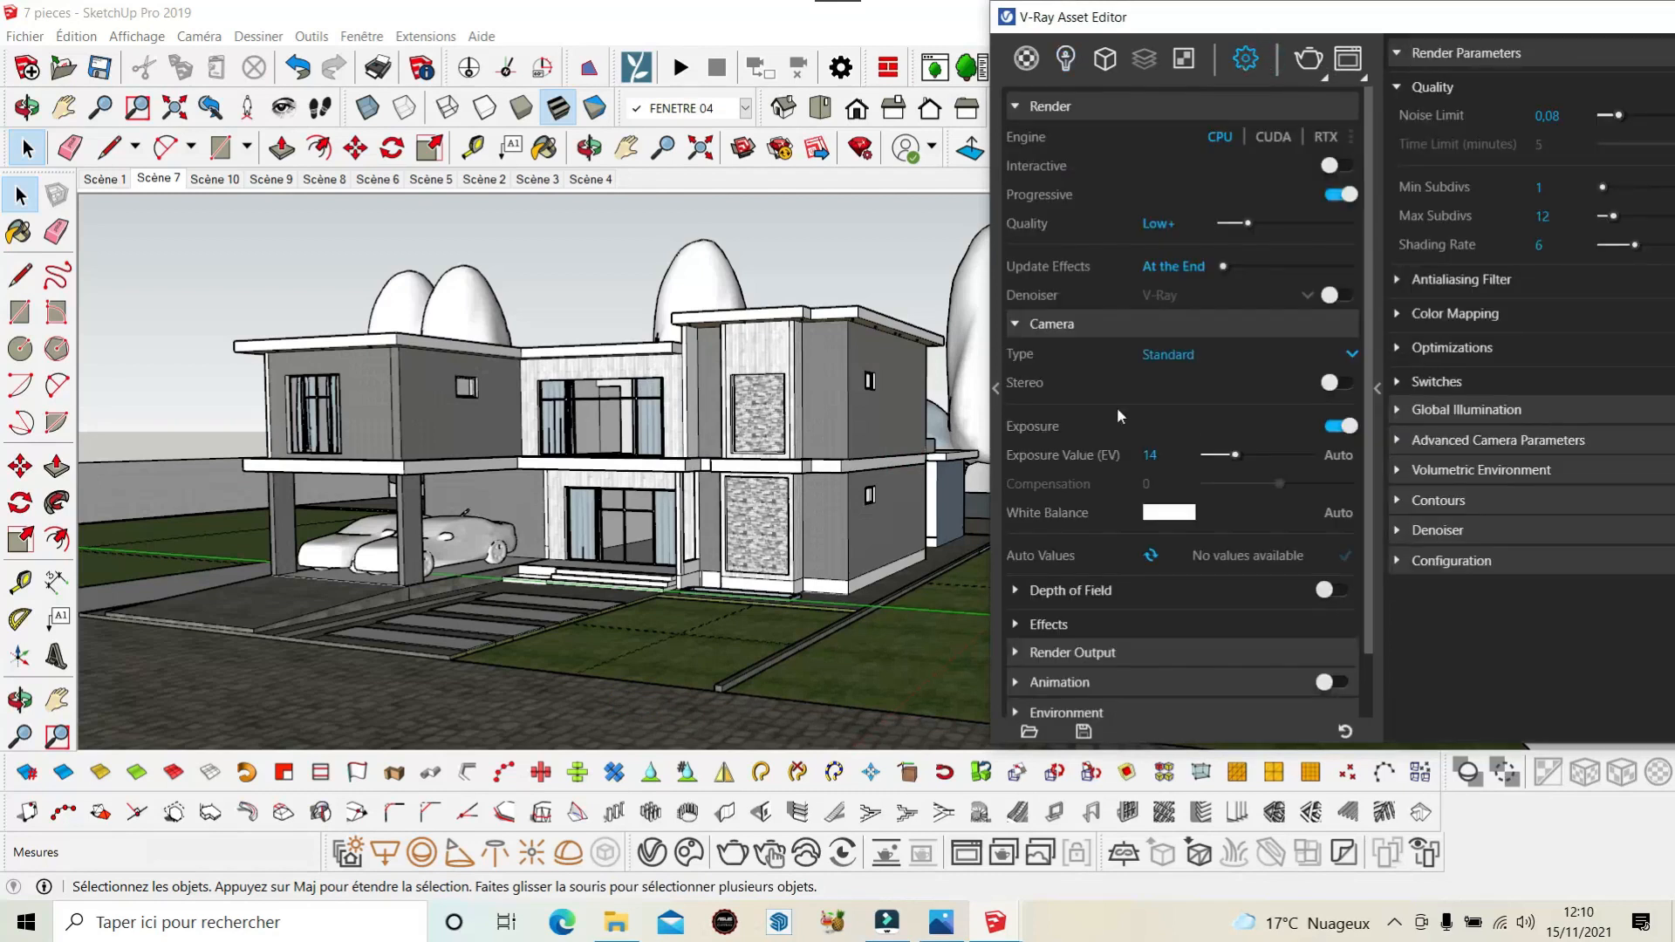
# Open V-Ray Light Gen and compare the options of its Sun & Sky and HDR light sources.
pyautogui.click(353, 856)
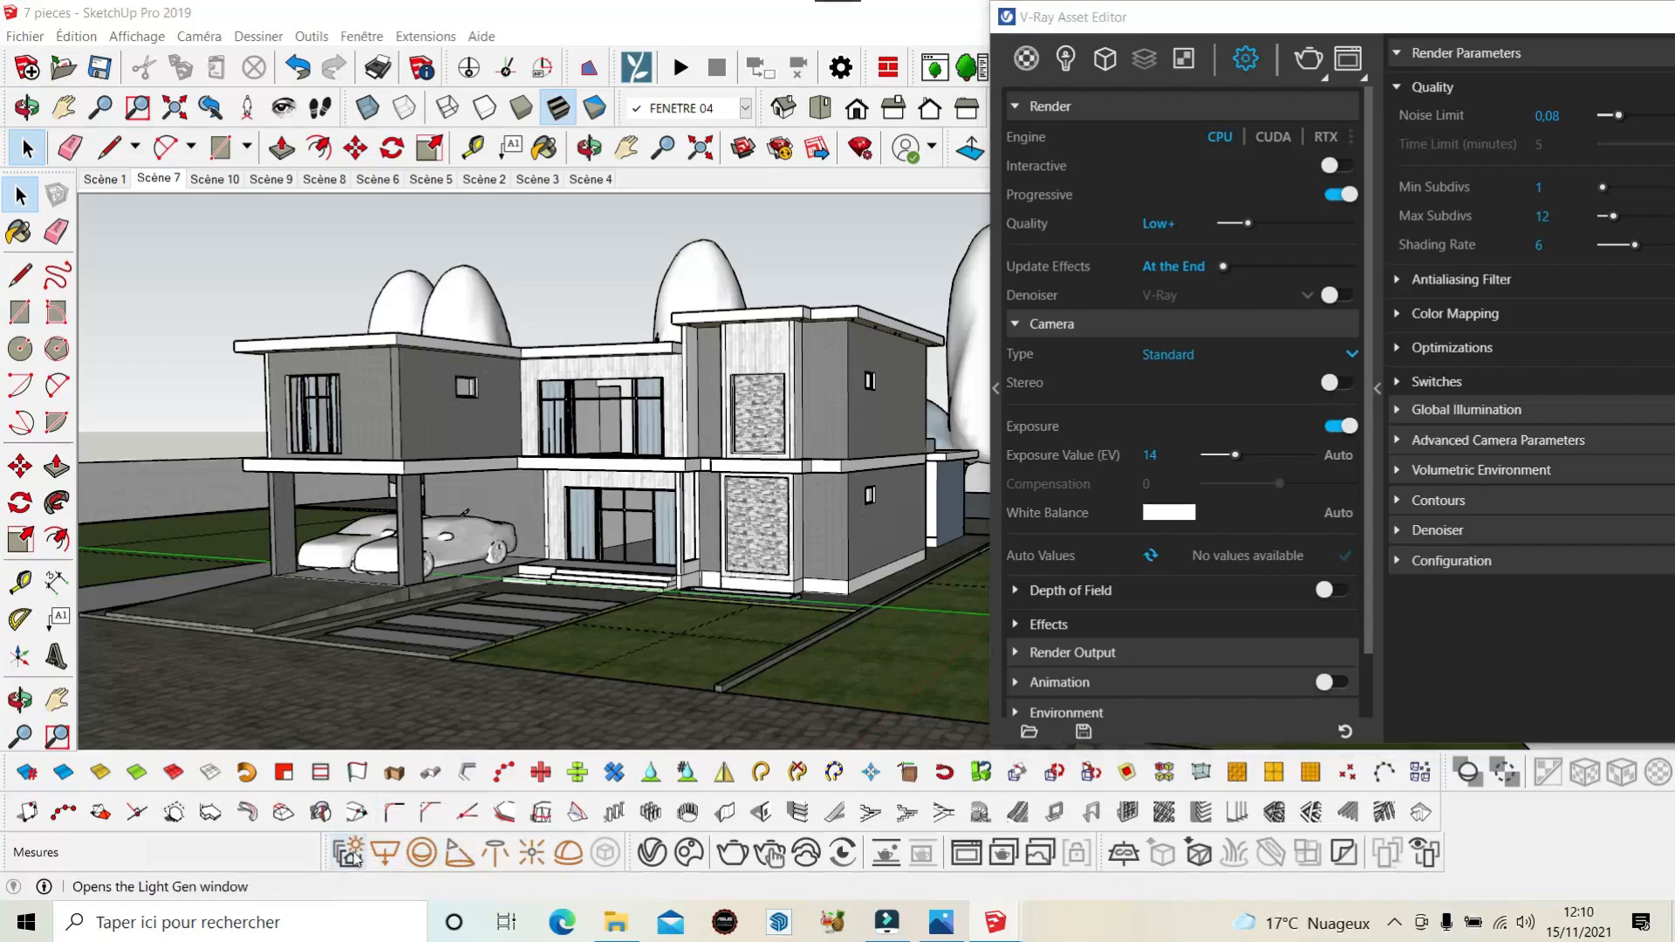
pyautogui.moveTo(357, 218); pyautogui.dragTo(378, 42)
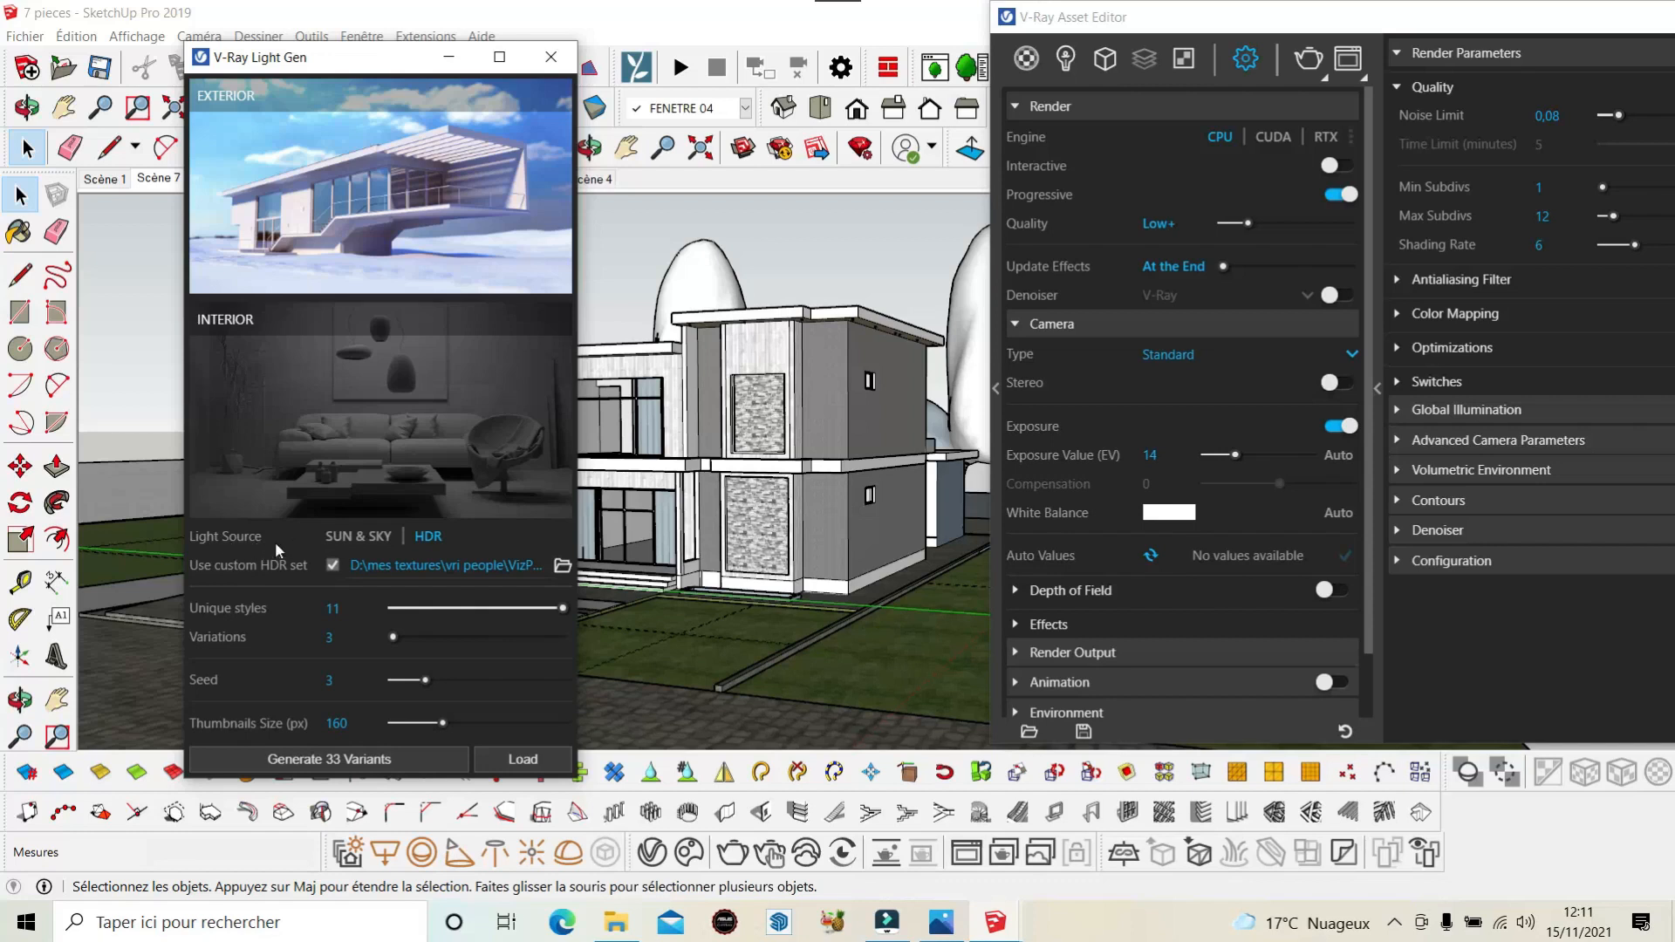
pyautogui.click(370, 537)
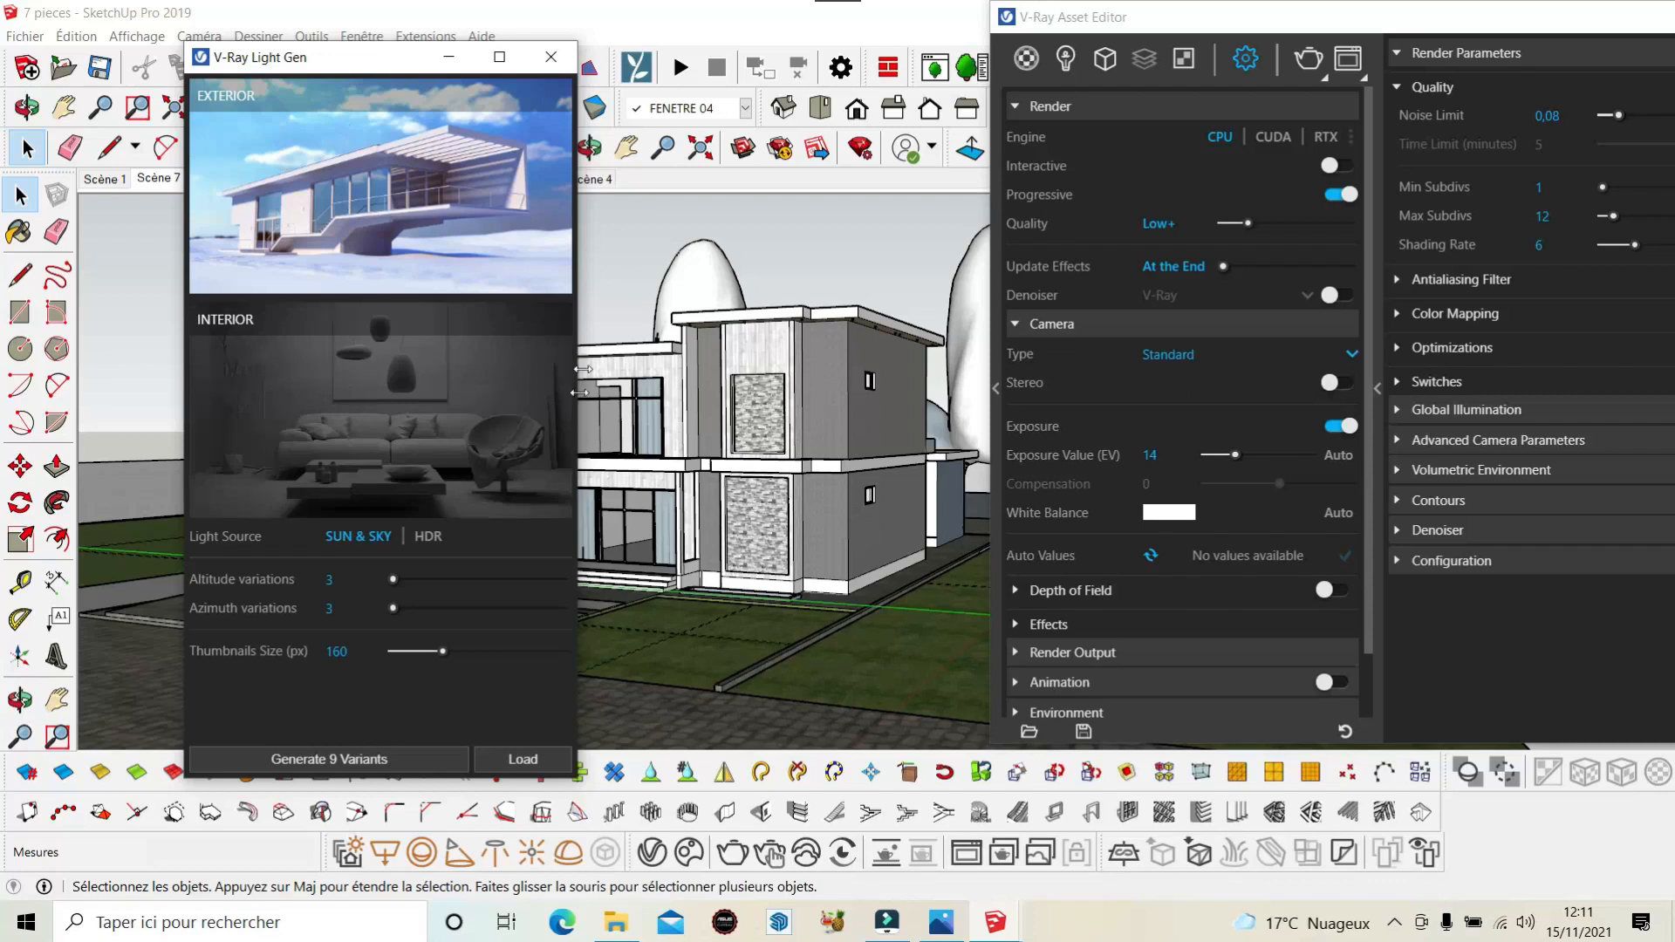
pyautogui.click(428, 537)
pyautogui.click(428, 538)
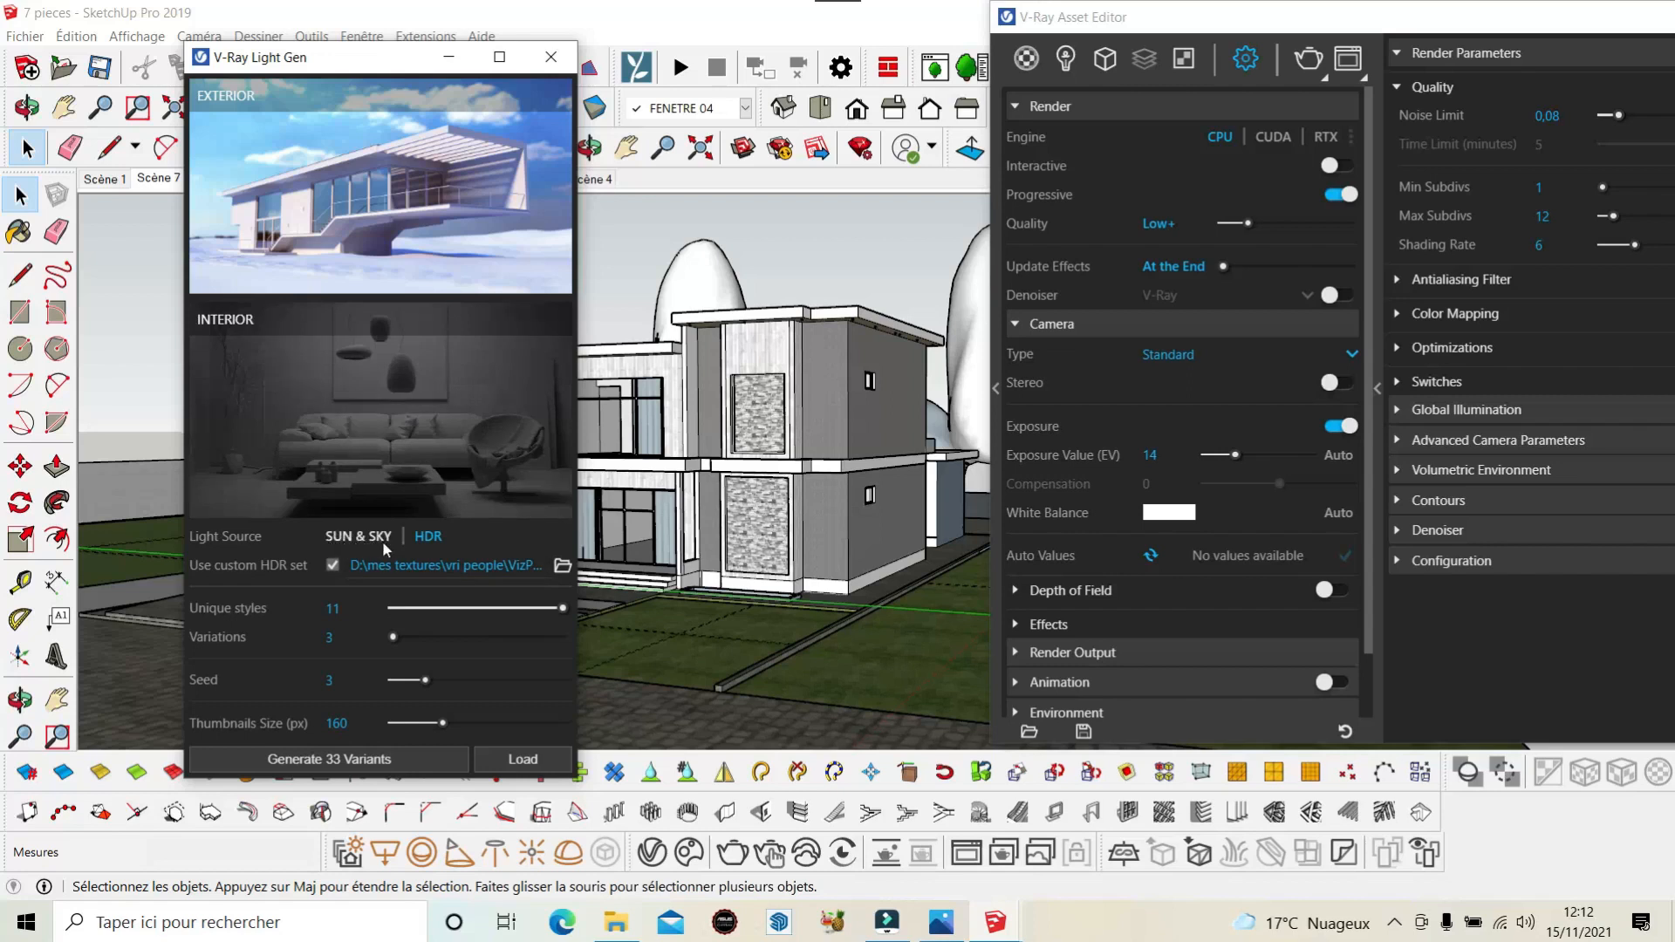
# Set the Light Gen light source to Sun & Sky with 6 altitude variations.
pyautogui.click(353, 538)
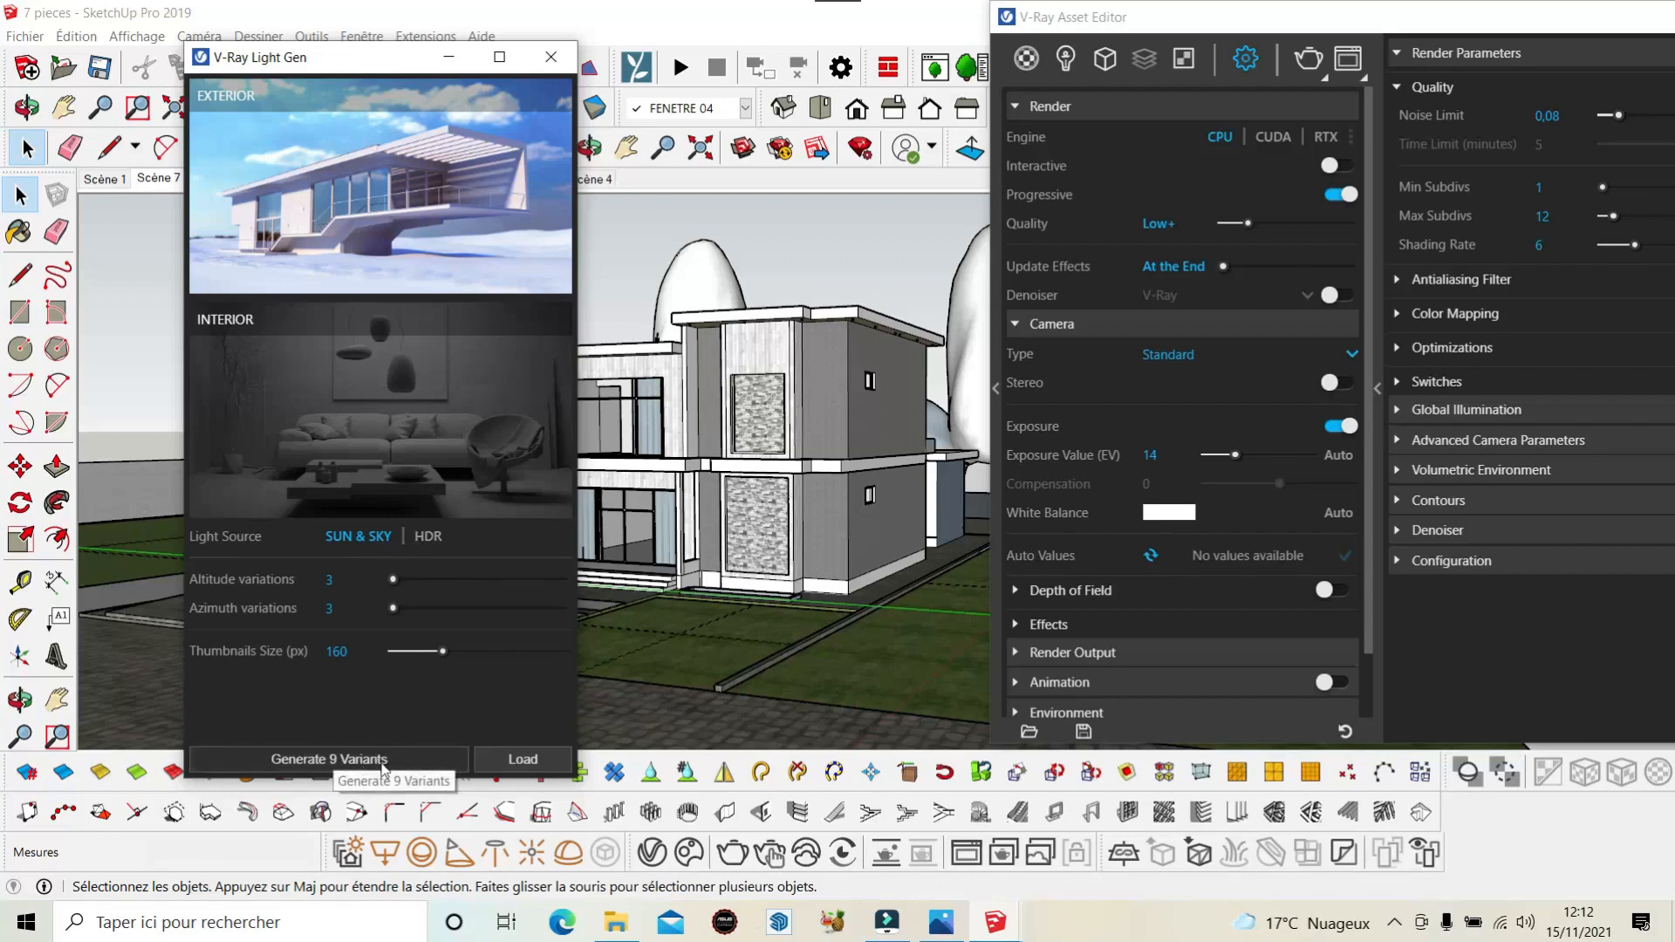
pyautogui.moveTo(394, 579); pyautogui.dragTo(482, 584)
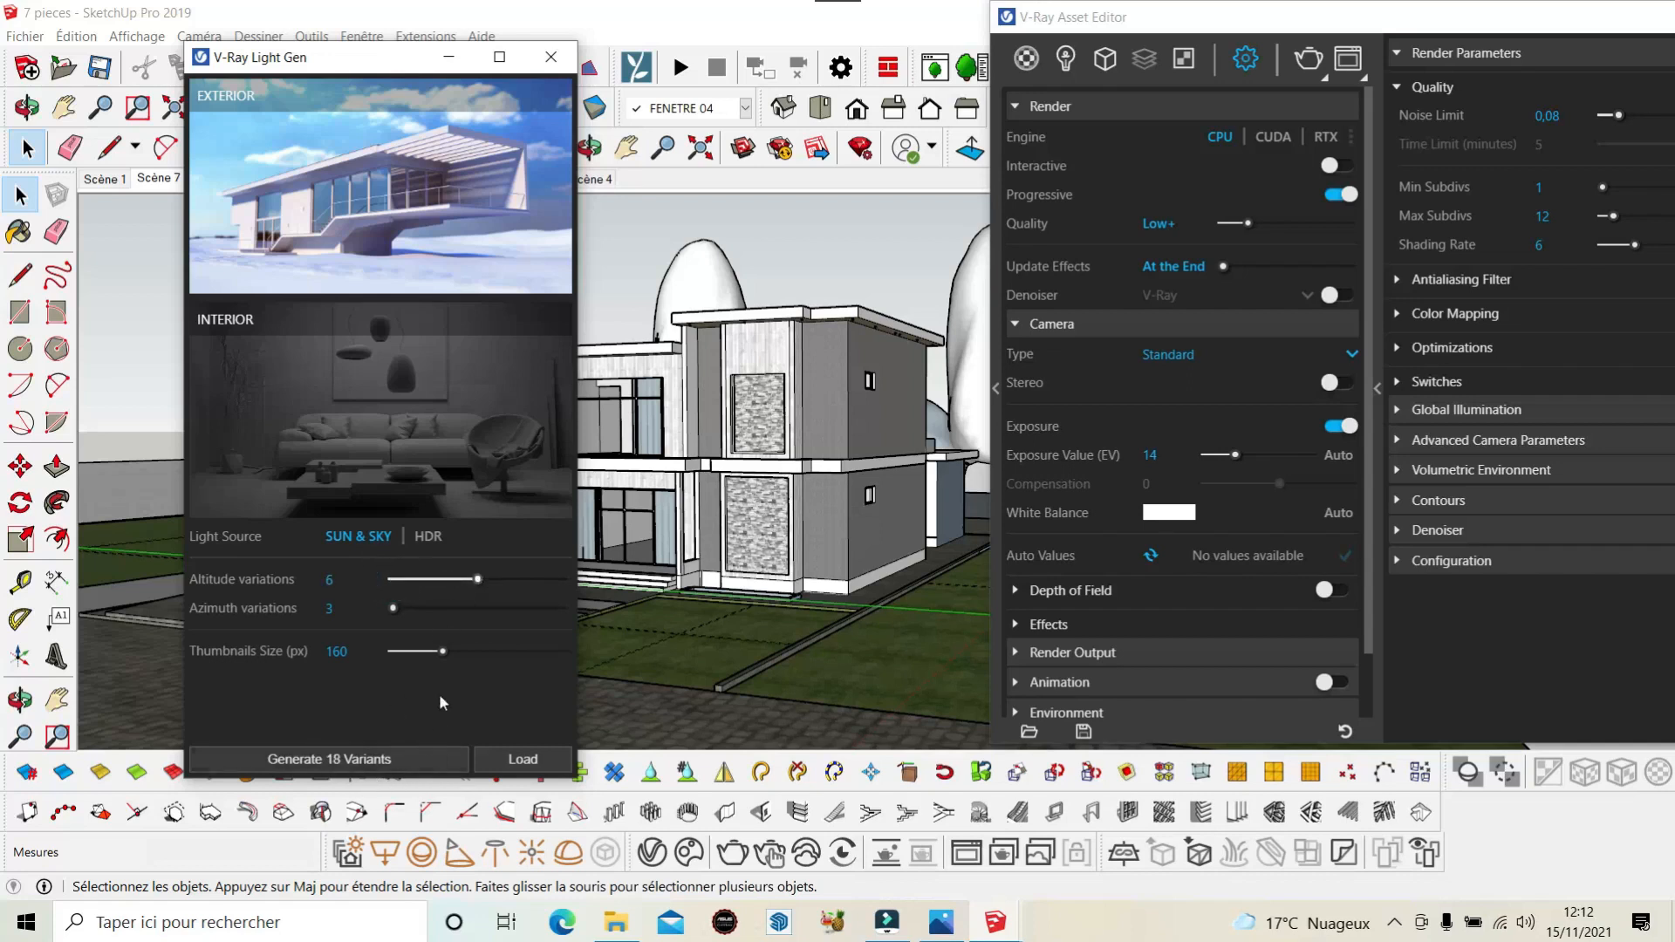
# Set the Light Gen altitude and azimuth variations to 3 each, start generating the 9 variants, and minimise Light Gen.
pyautogui.moveTo(393, 609); pyautogui.dragTo(485, 608)
pyautogui.moveTo(483, 608); pyautogui.dragTo(438, 607)
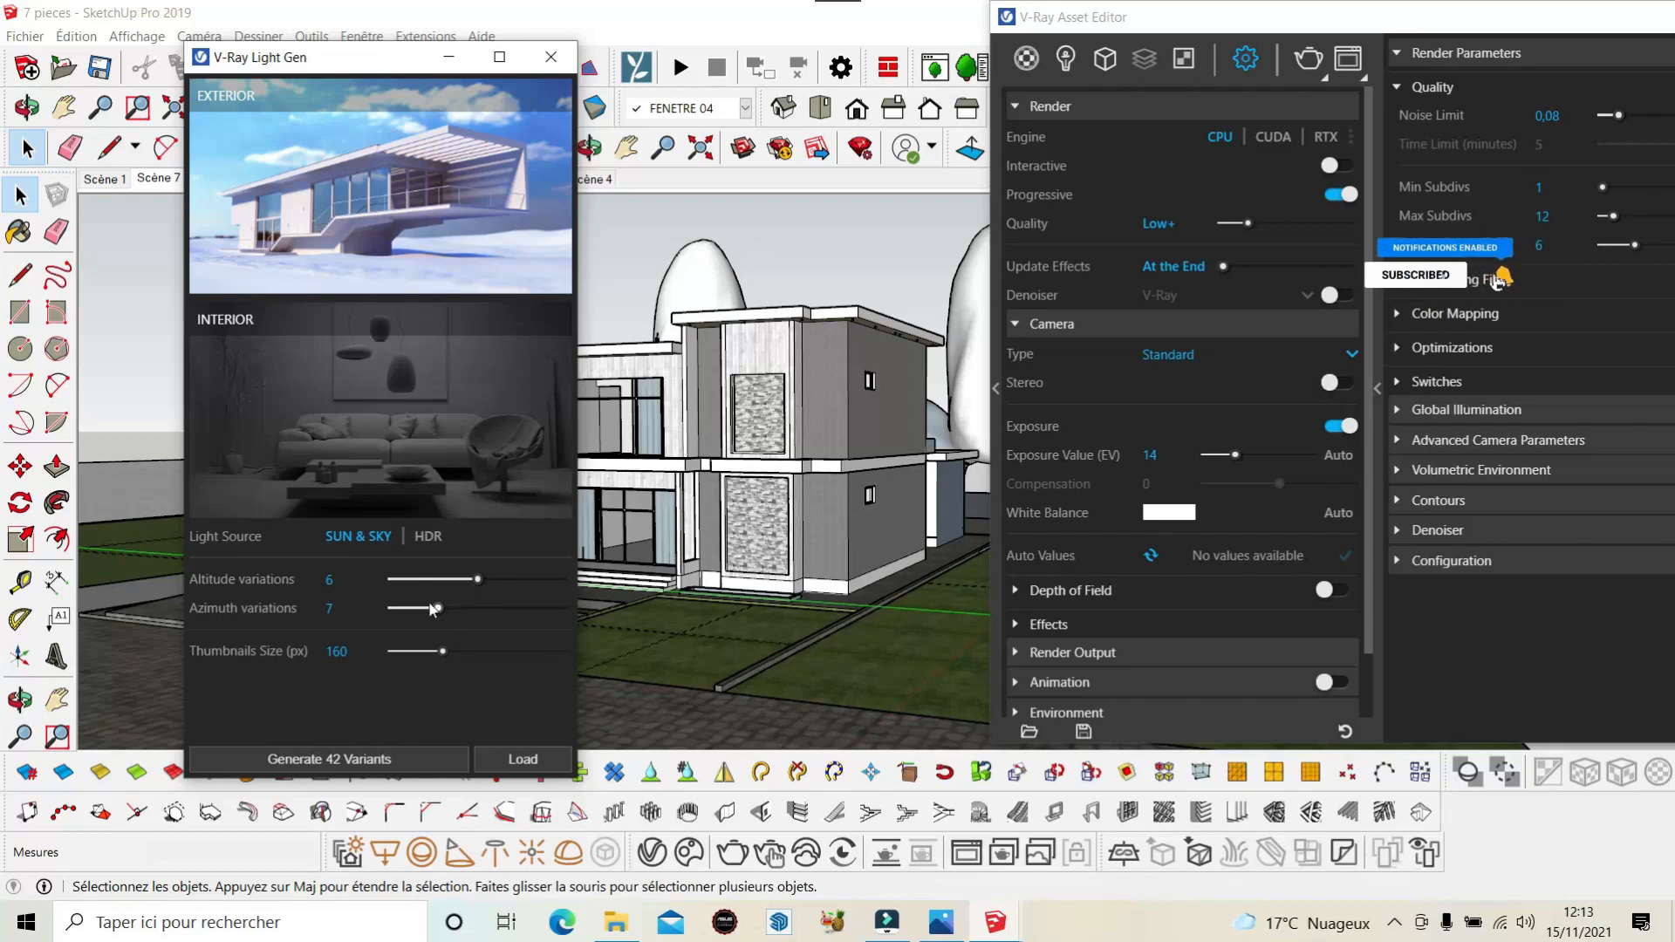
pyautogui.moveTo(440, 610); pyautogui.dragTo(404, 583)
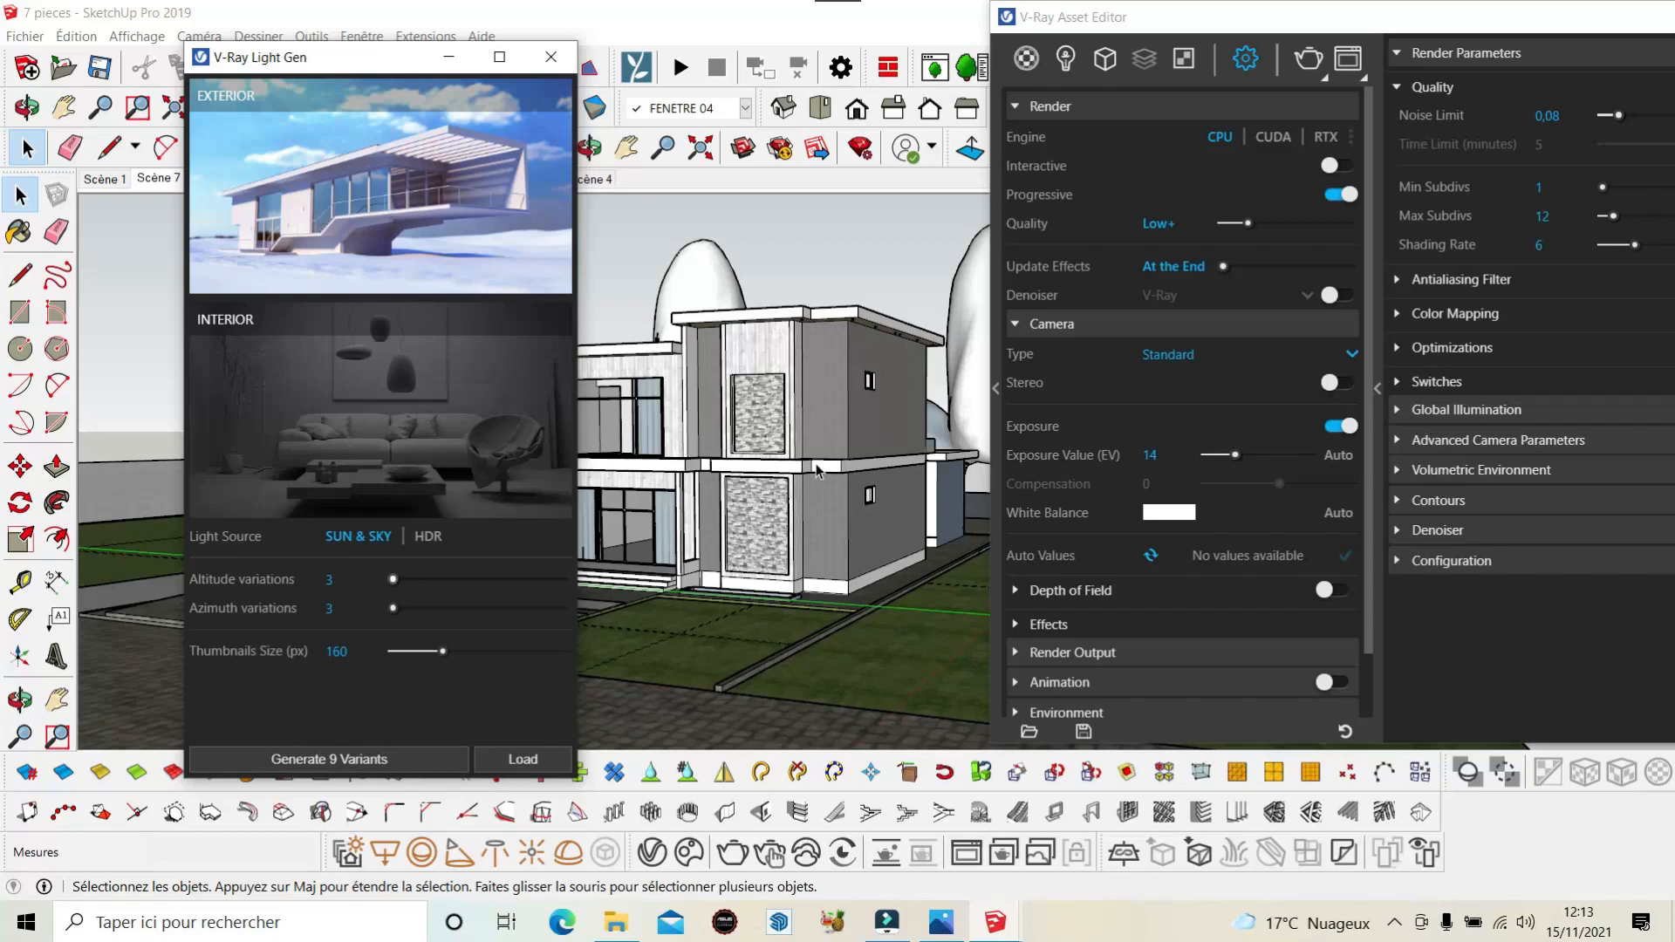
pyautogui.click(354, 761)
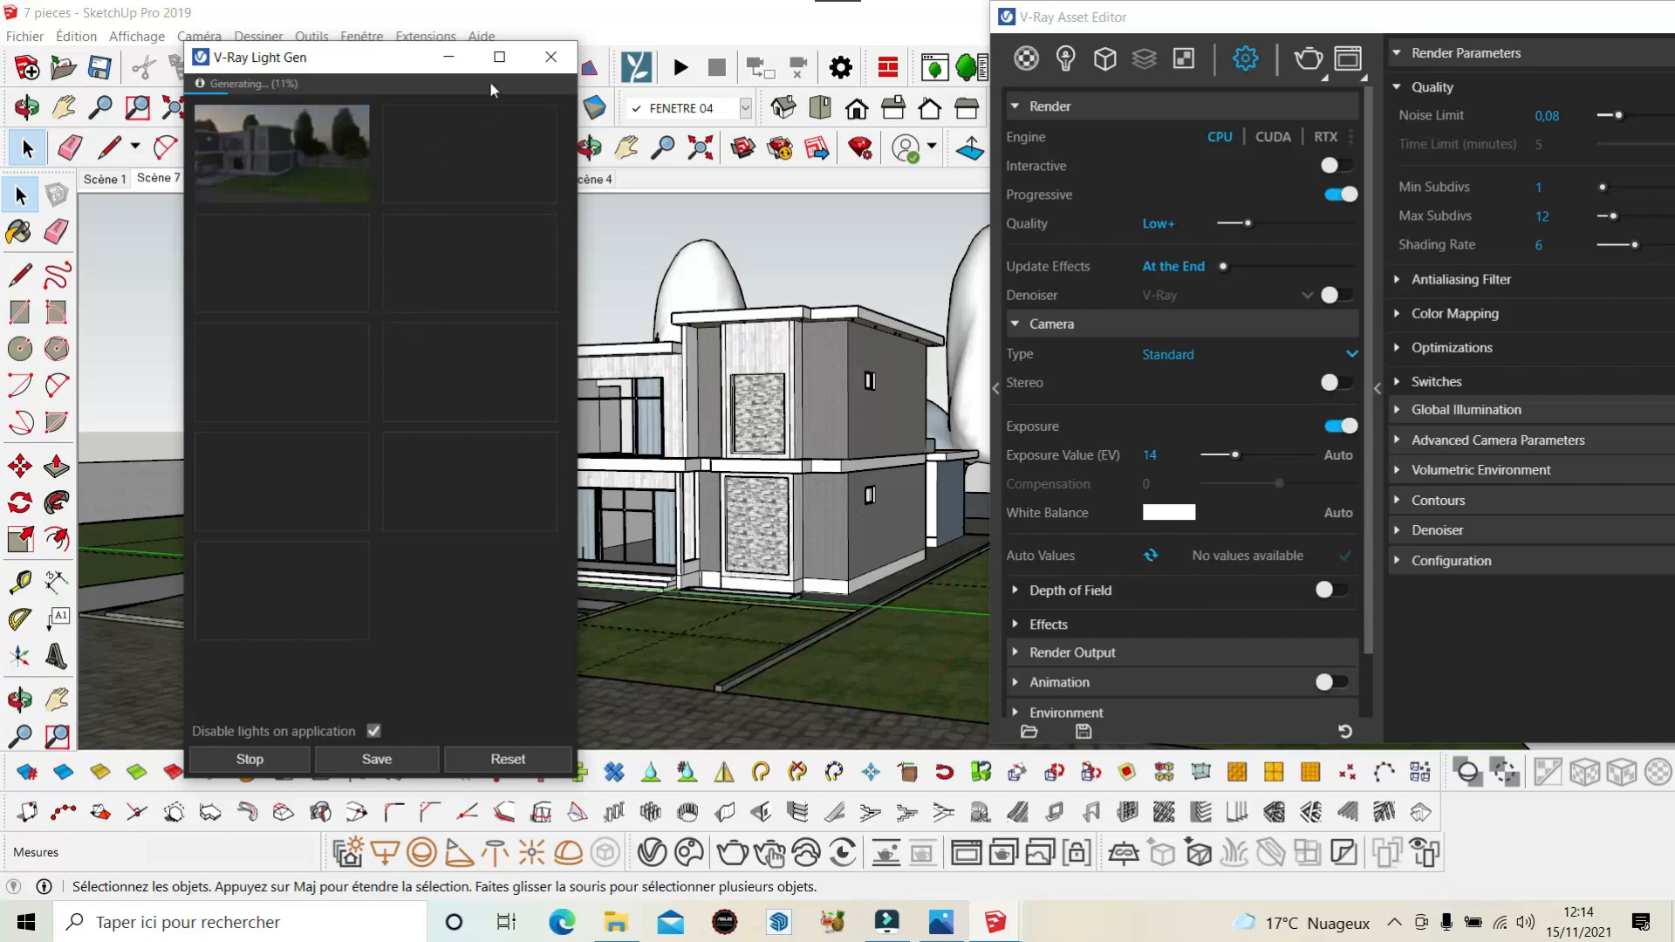
pyautogui.click(447, 59)
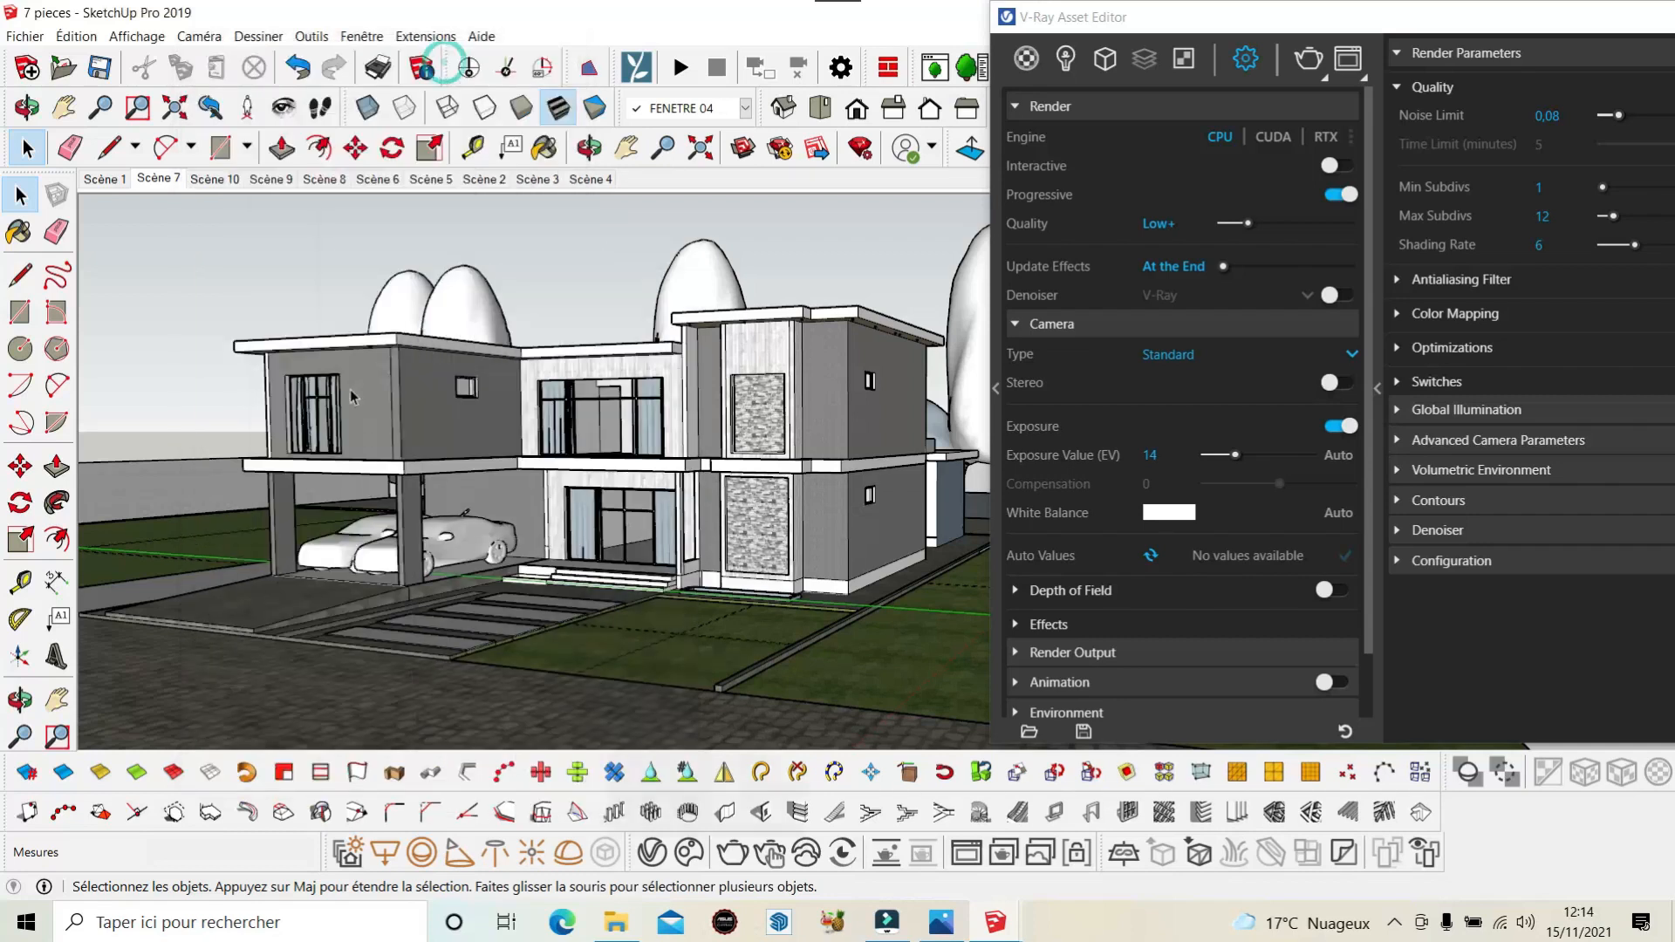
# Open the Chaos Cosmos browser and browse its Vegetation models, picking Common Hazel 002.
pyautogui.click(683, 851)
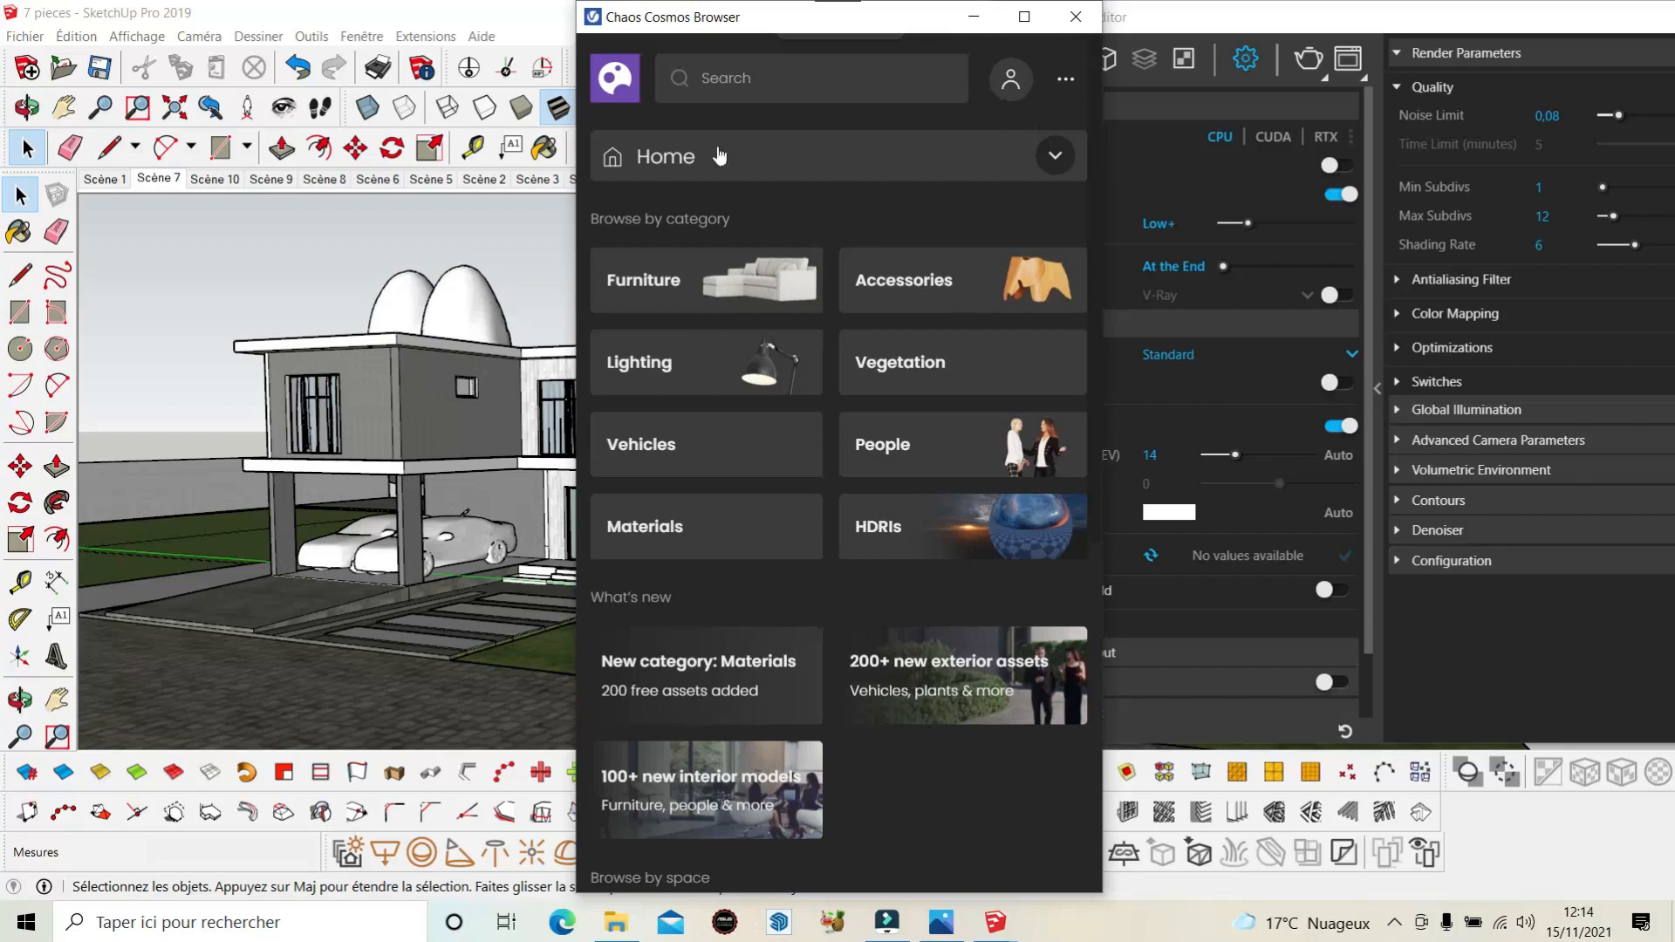
pyautogui.click(896, 377)
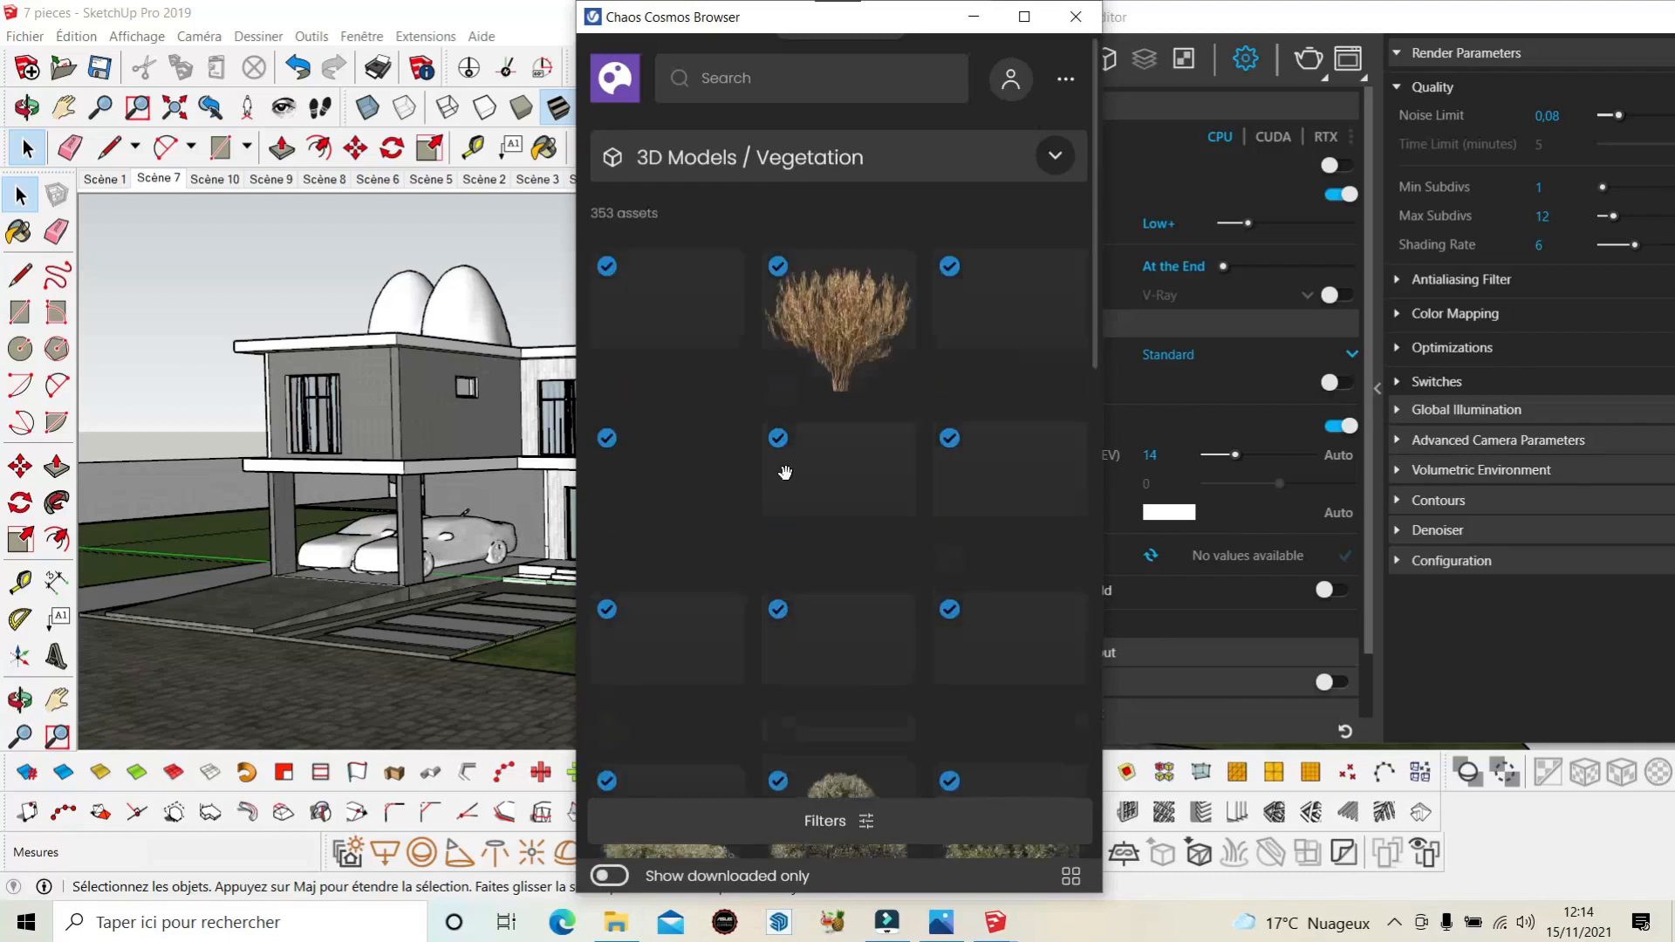
pyautogui.moveTo(838, 338)
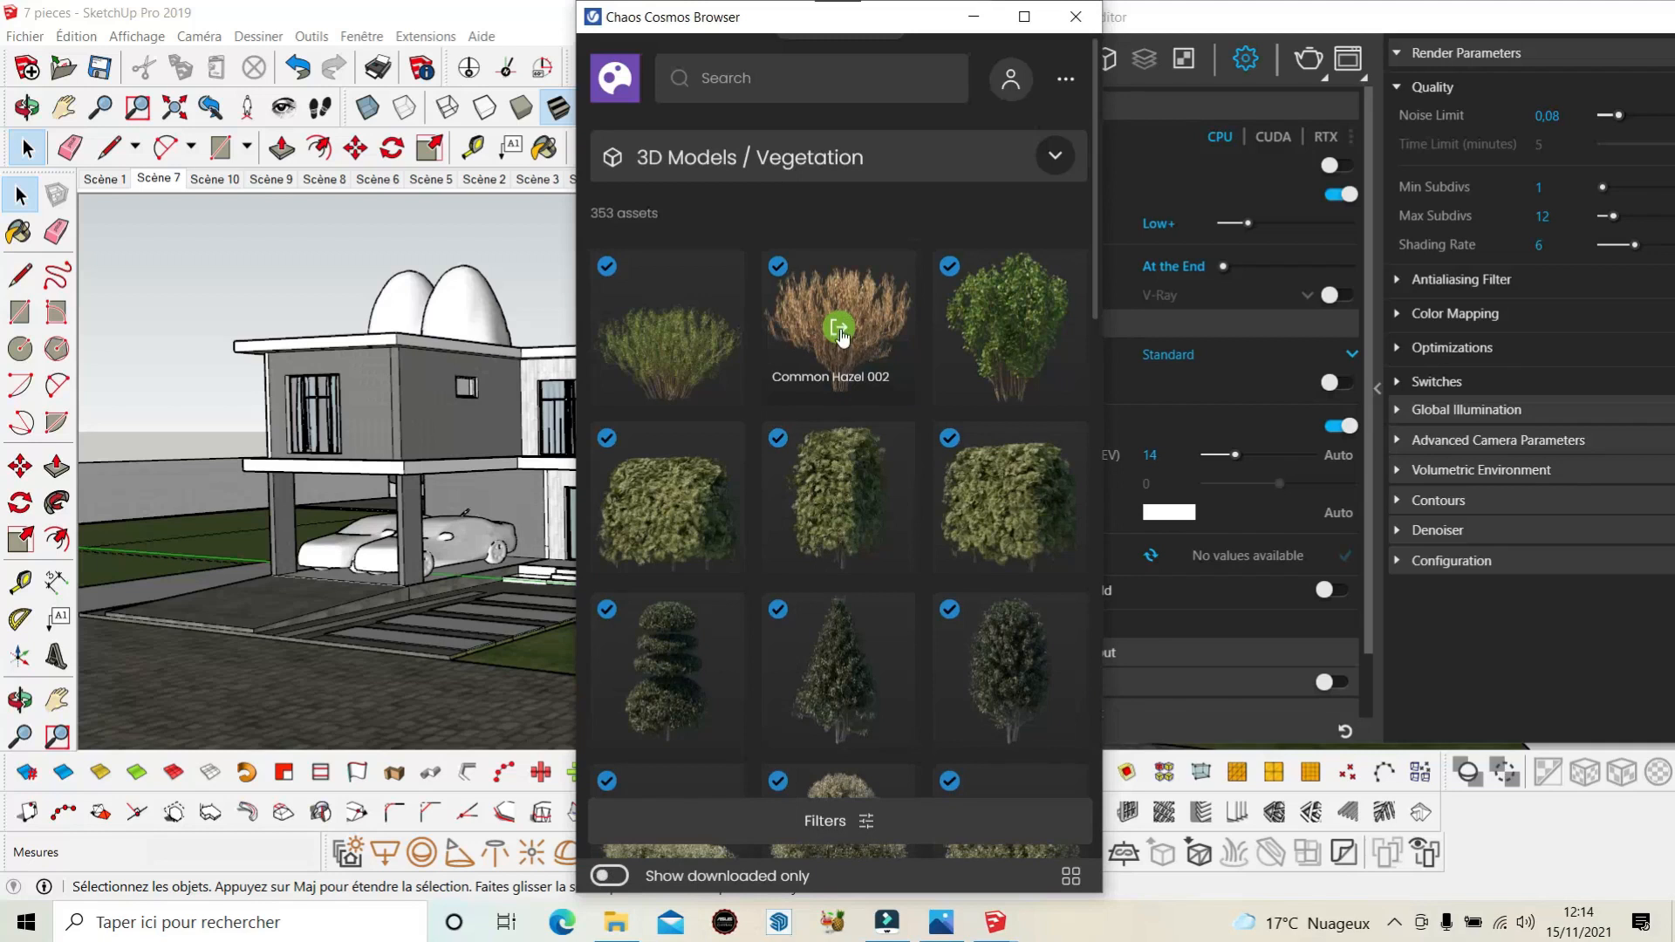
pyautogui.click(840, 331)
# Download Tulip Flower 001 from the Flowers, grass & rocks category and put the Cosmos browser away.
pyautogui.click(844, 159)
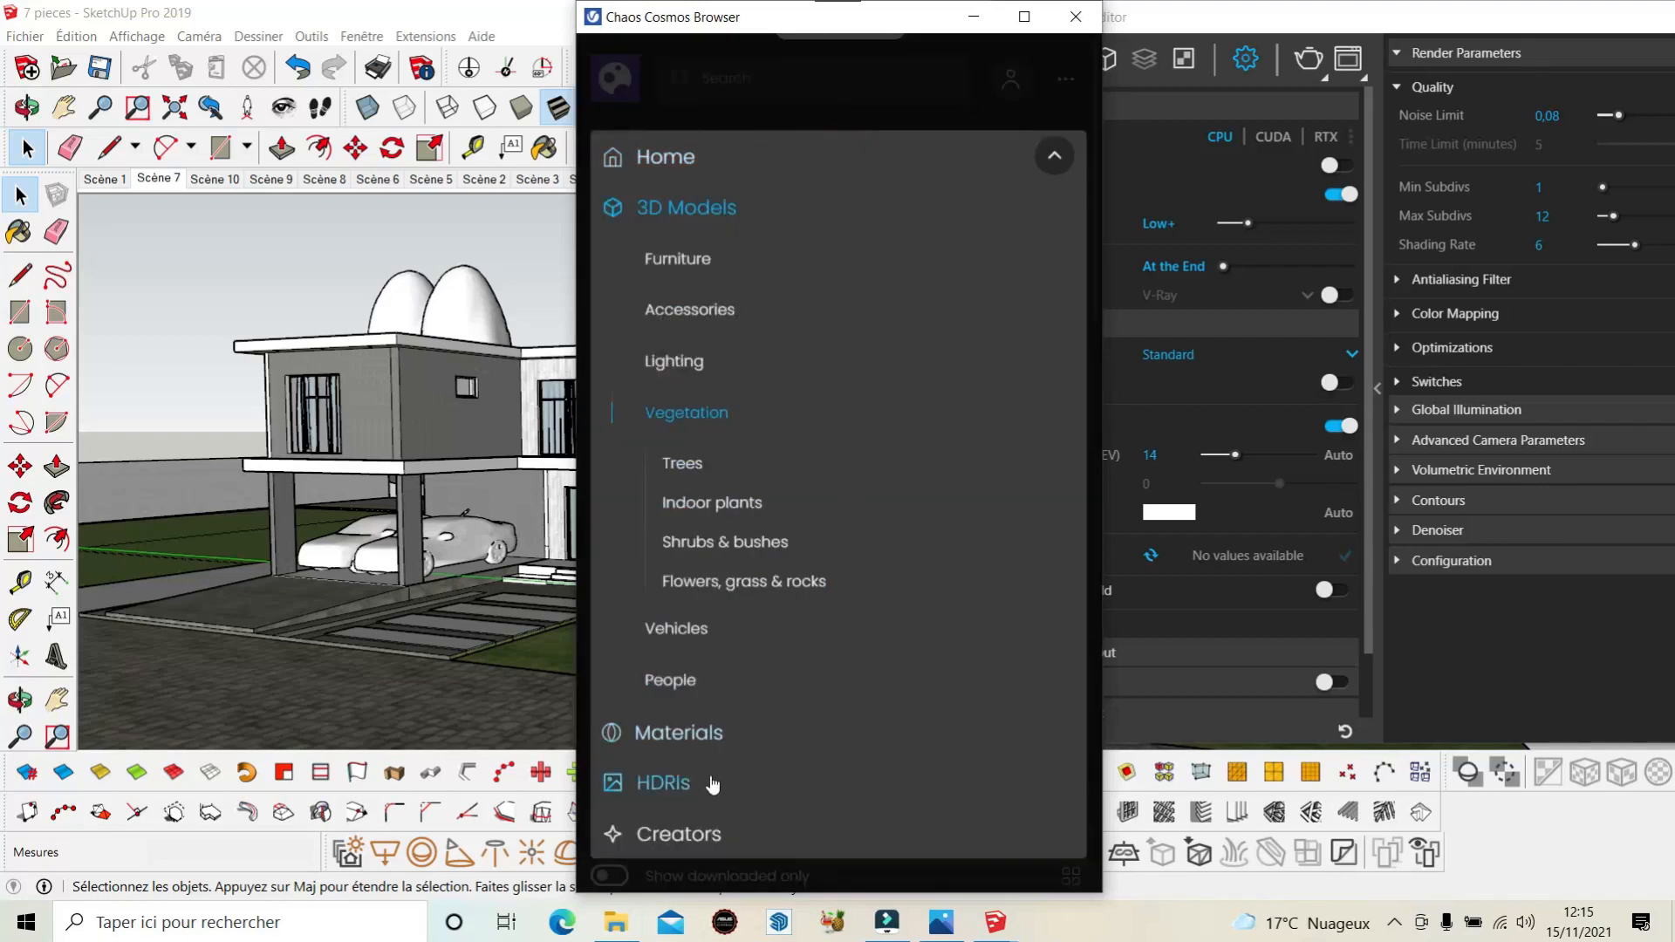
pyautogui.click(747, 582)
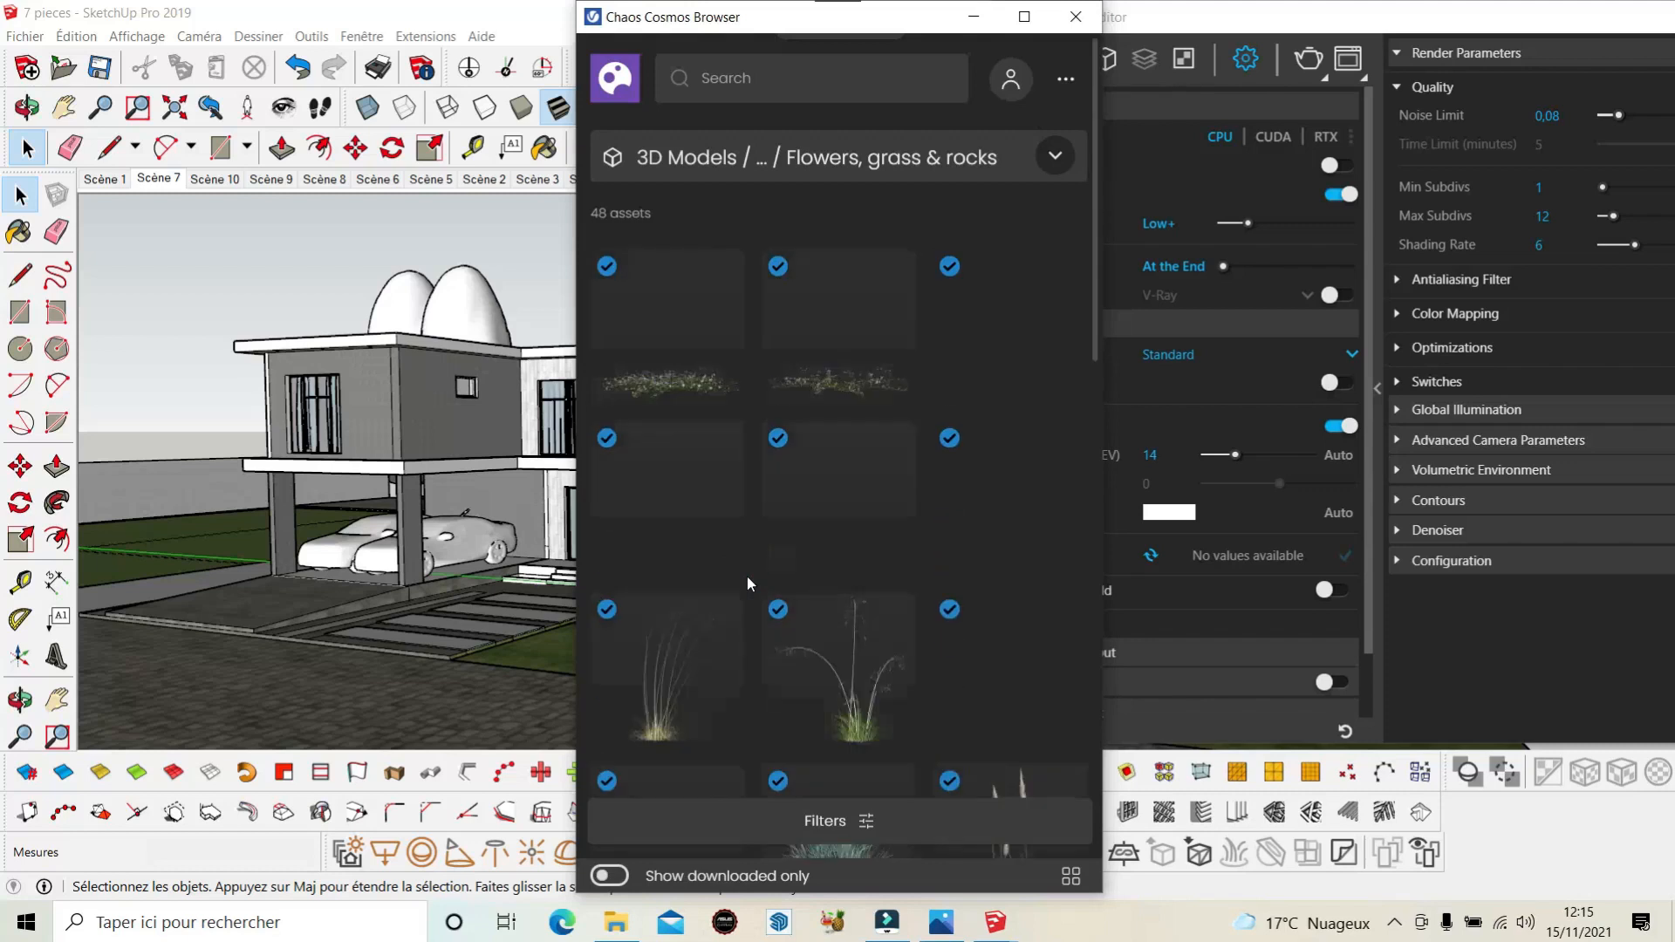
pyautogui.scroll(-5, 747, 576)
pyautogui.scroll(-5, 750, 578)
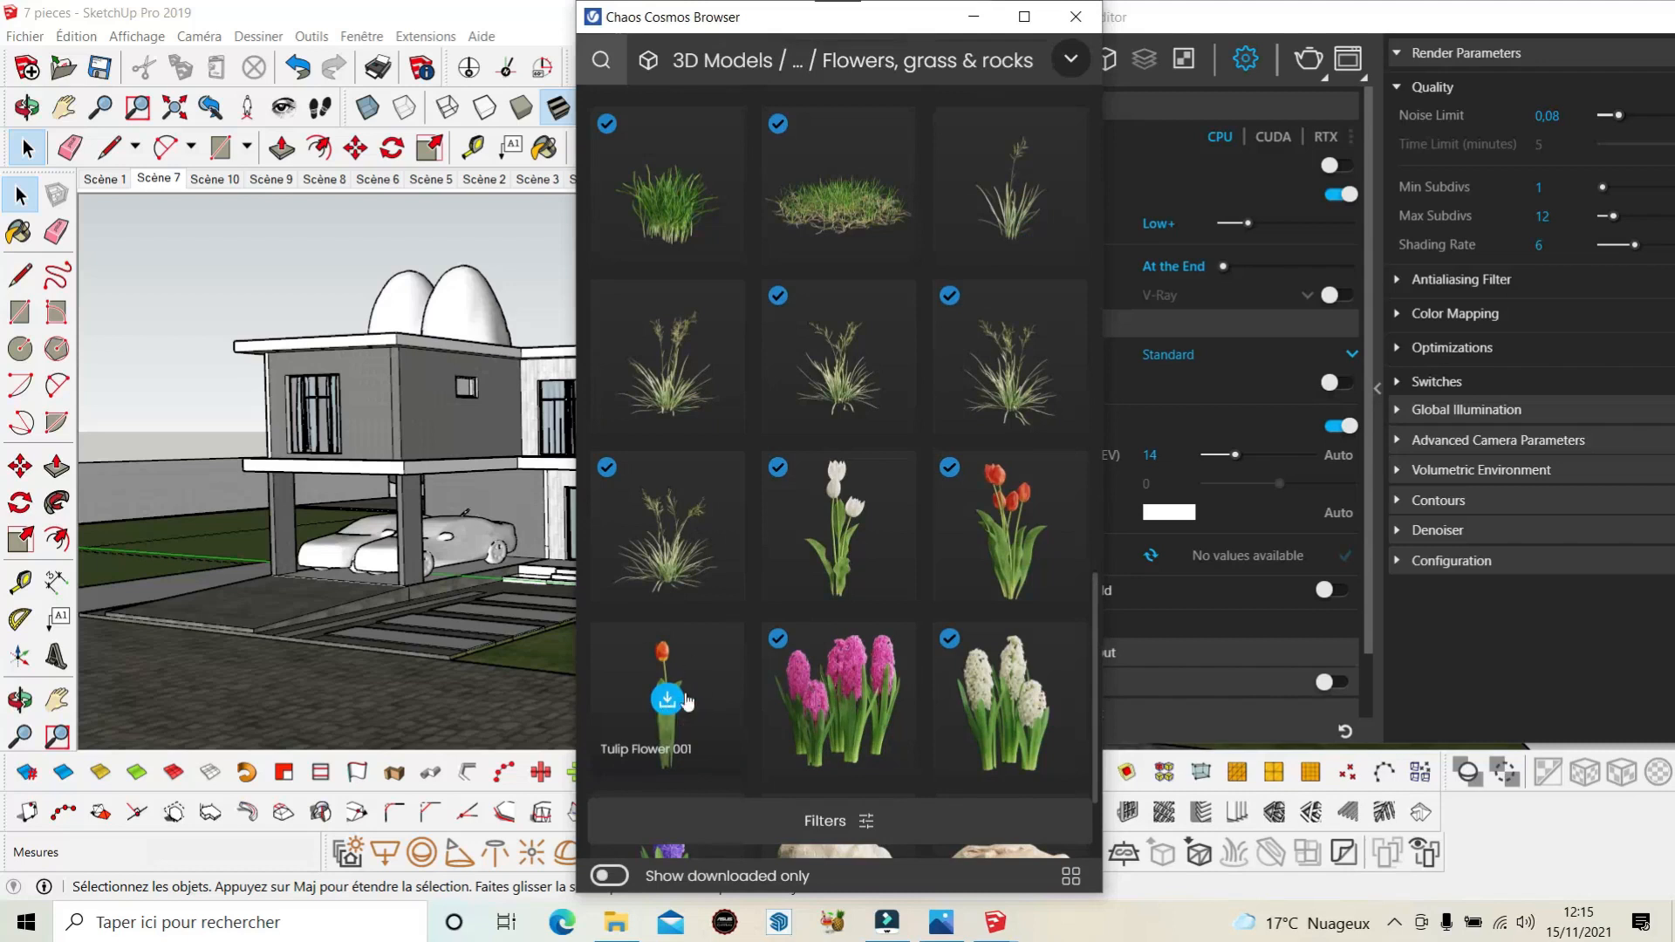
pyautogui.click(668, 699)
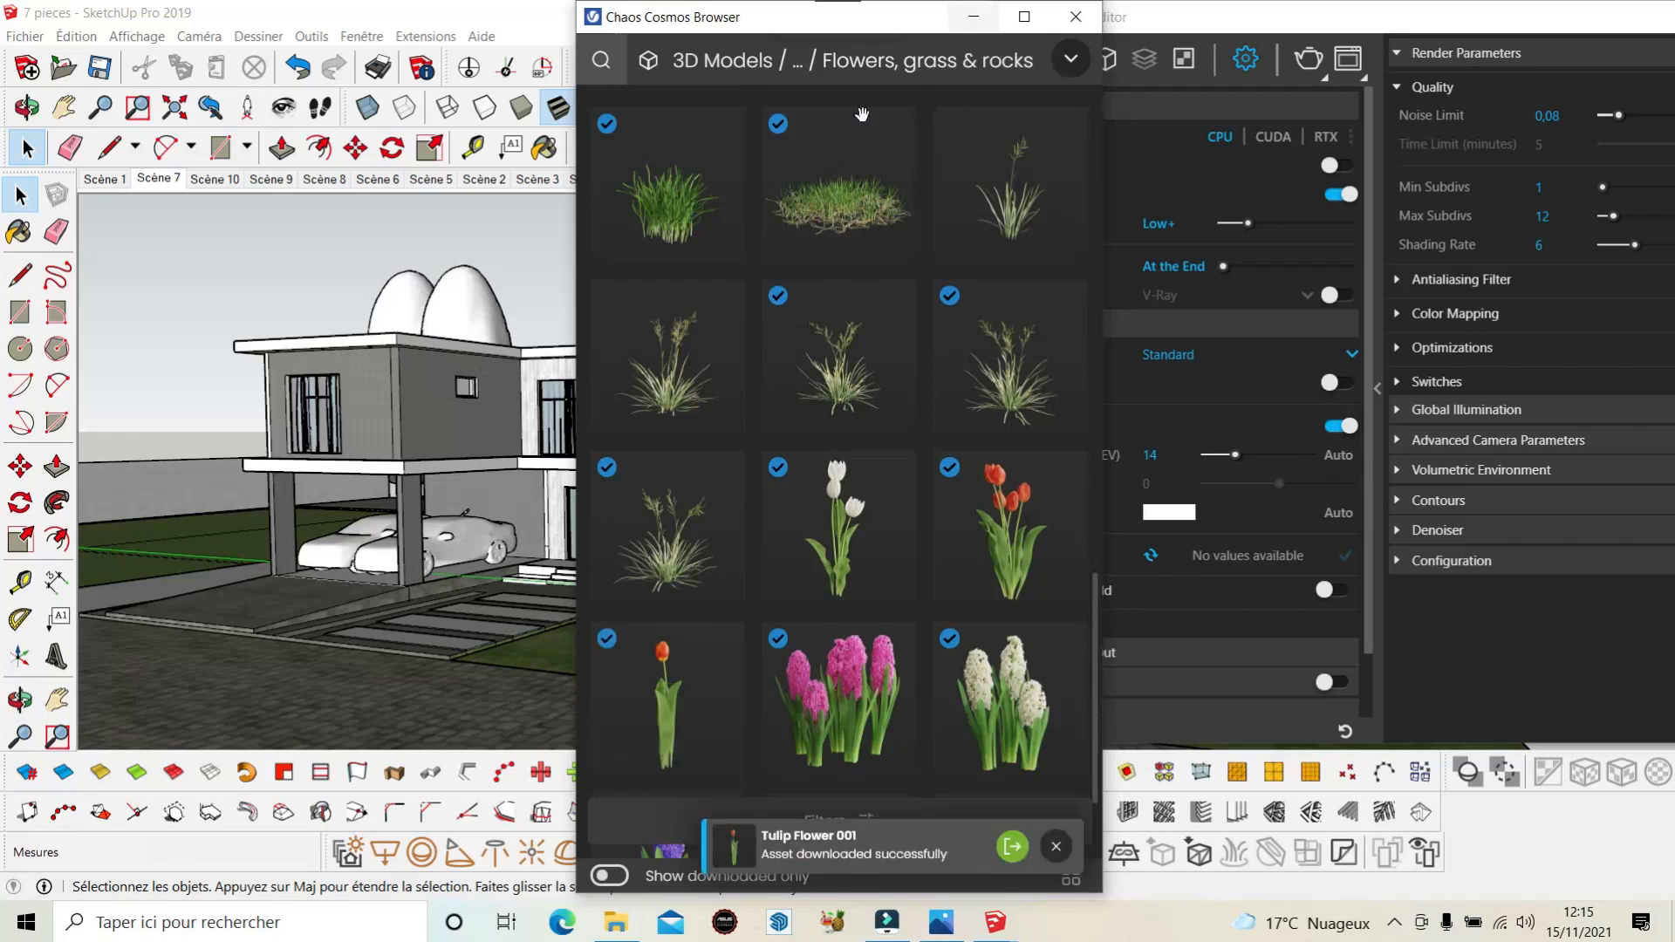
pyautogui.click(974, 17)
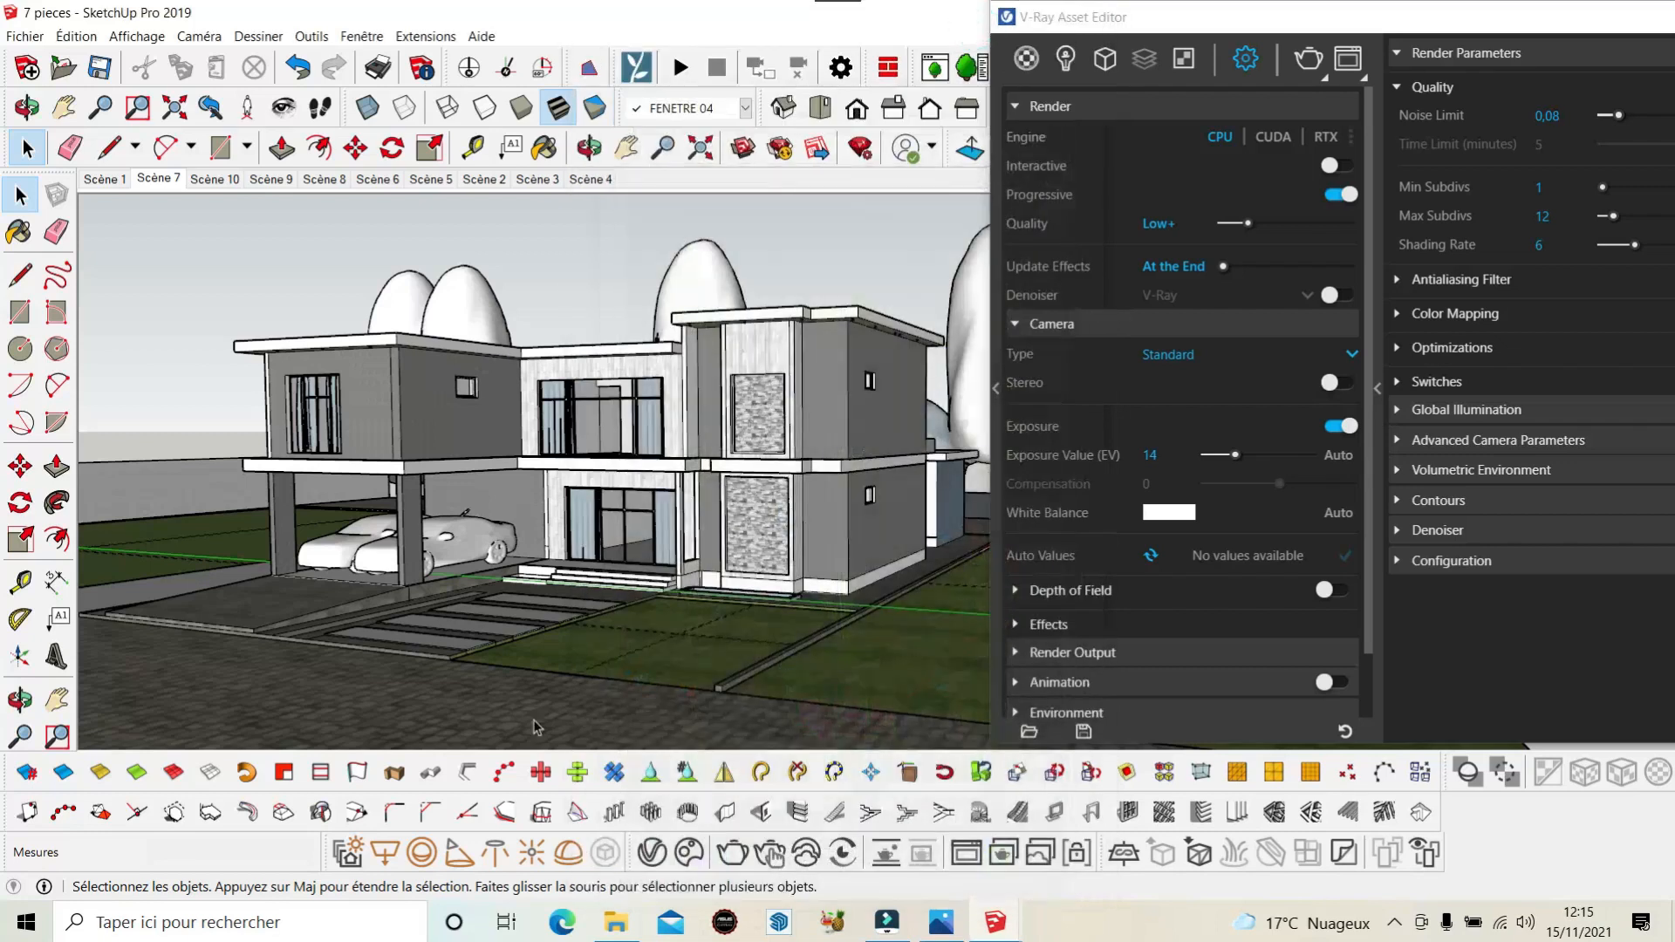
# Check the Light Gen variants' progress, then return to Chaos Cosmos and list all HDRIs.
pyautogui.click(349, 853)
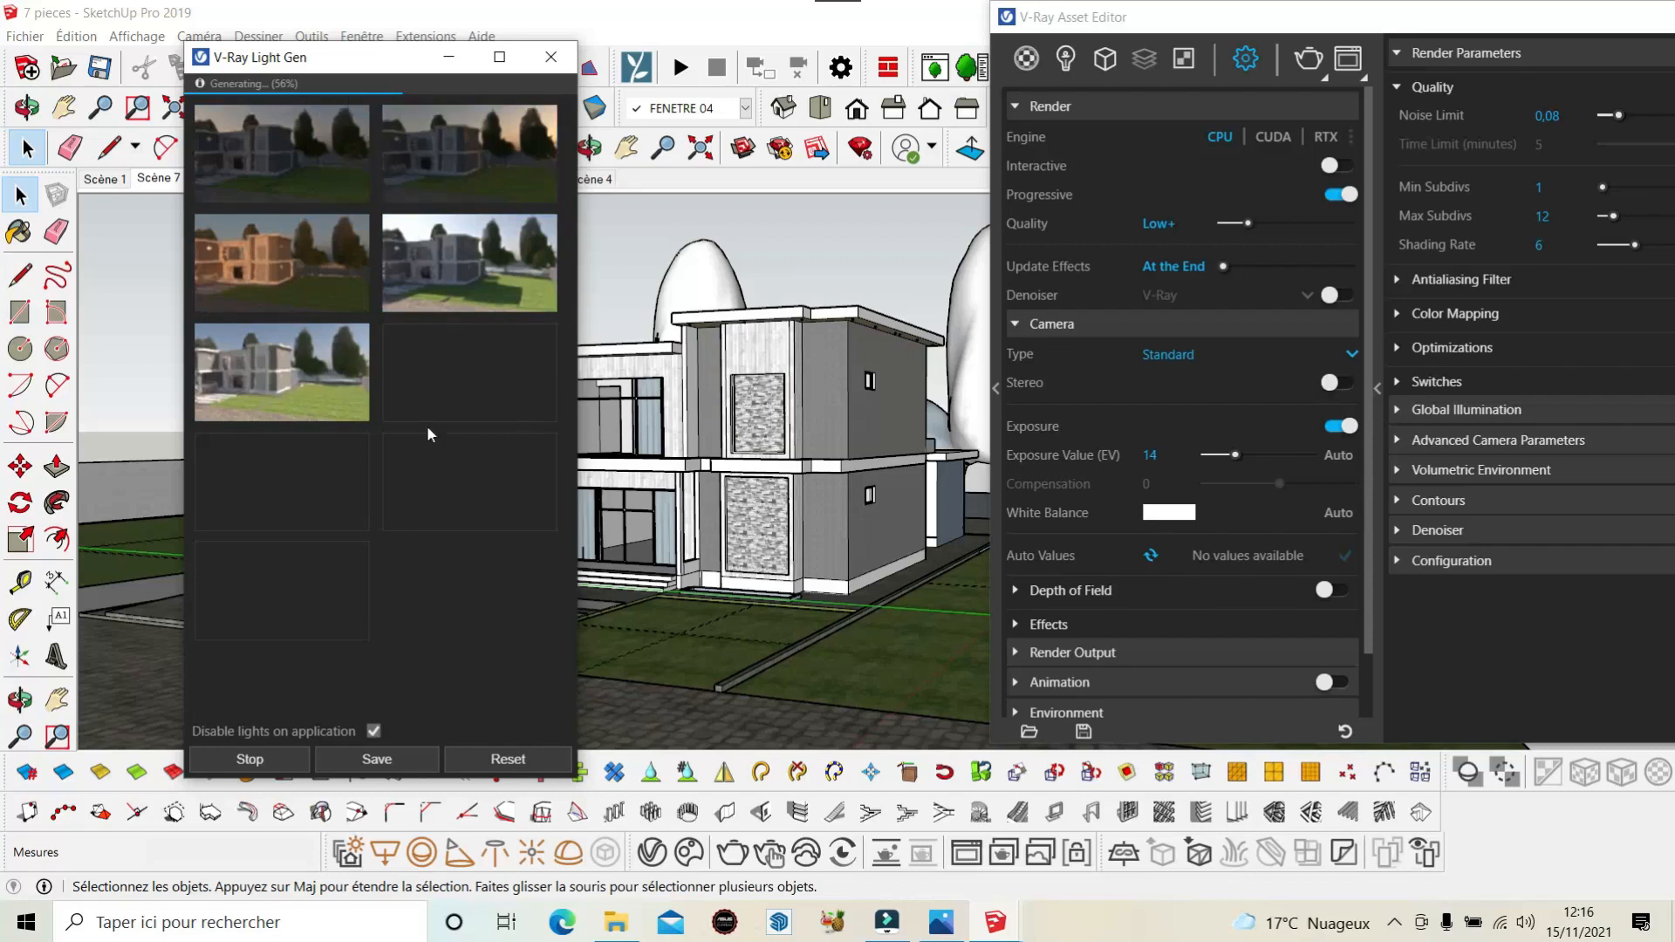
pyautogui.click(450, 62)
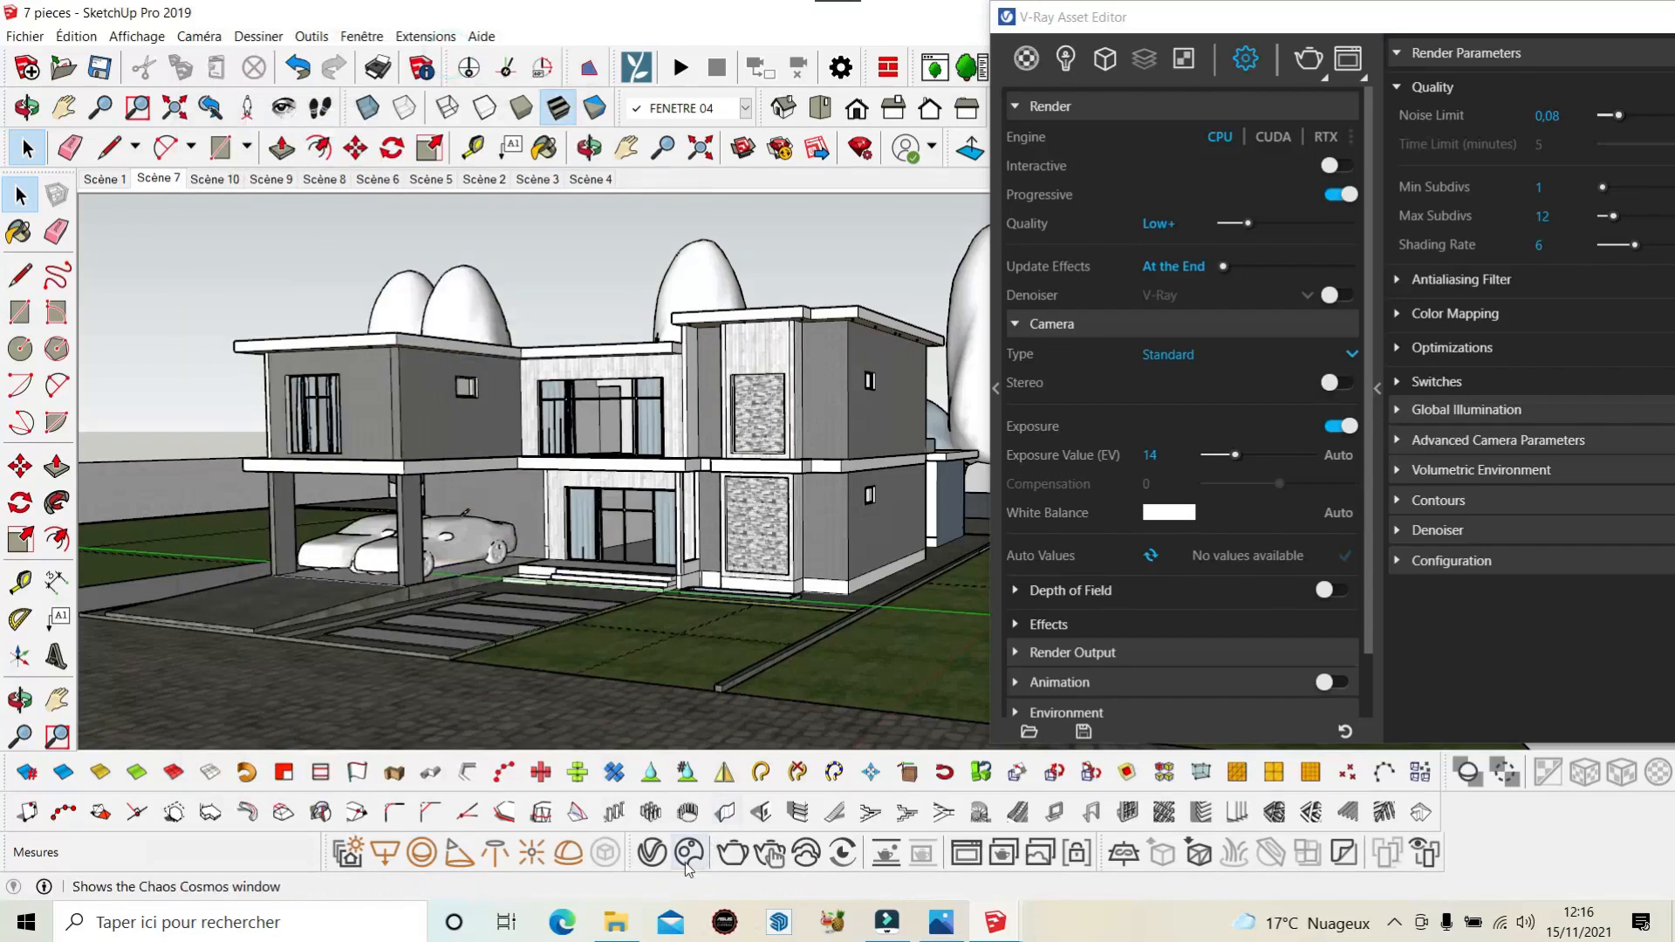
pyautogui.click(689, 854)
pyautogui.scroll(-3, 928, 316)
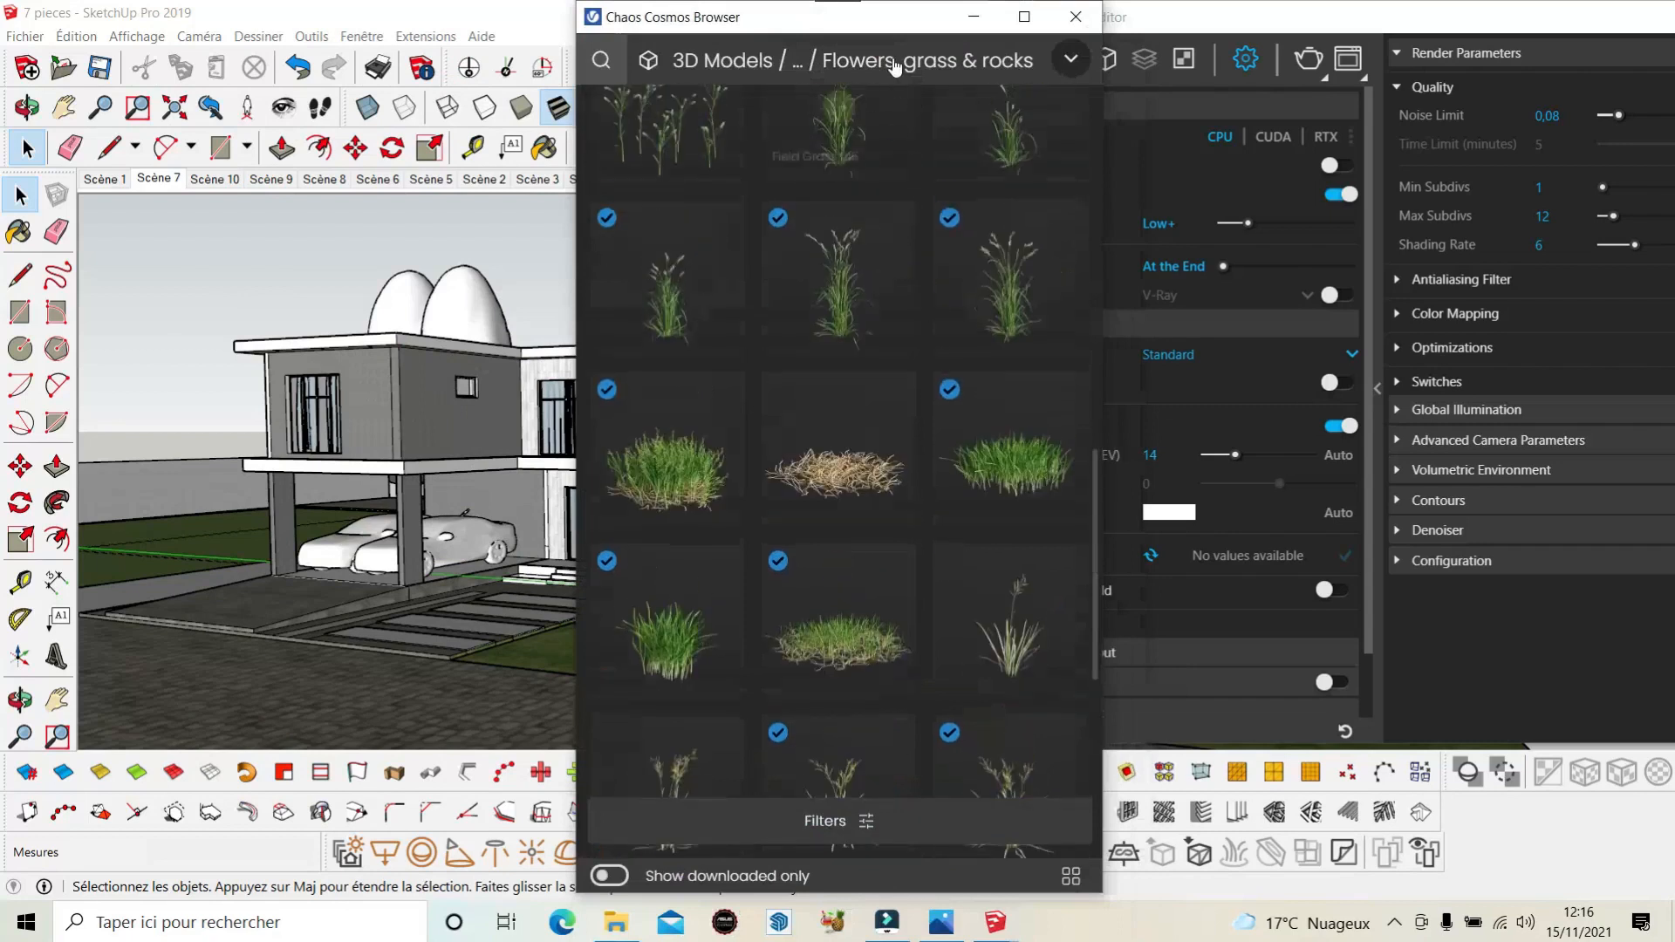
pyautogui.click(893, 61)
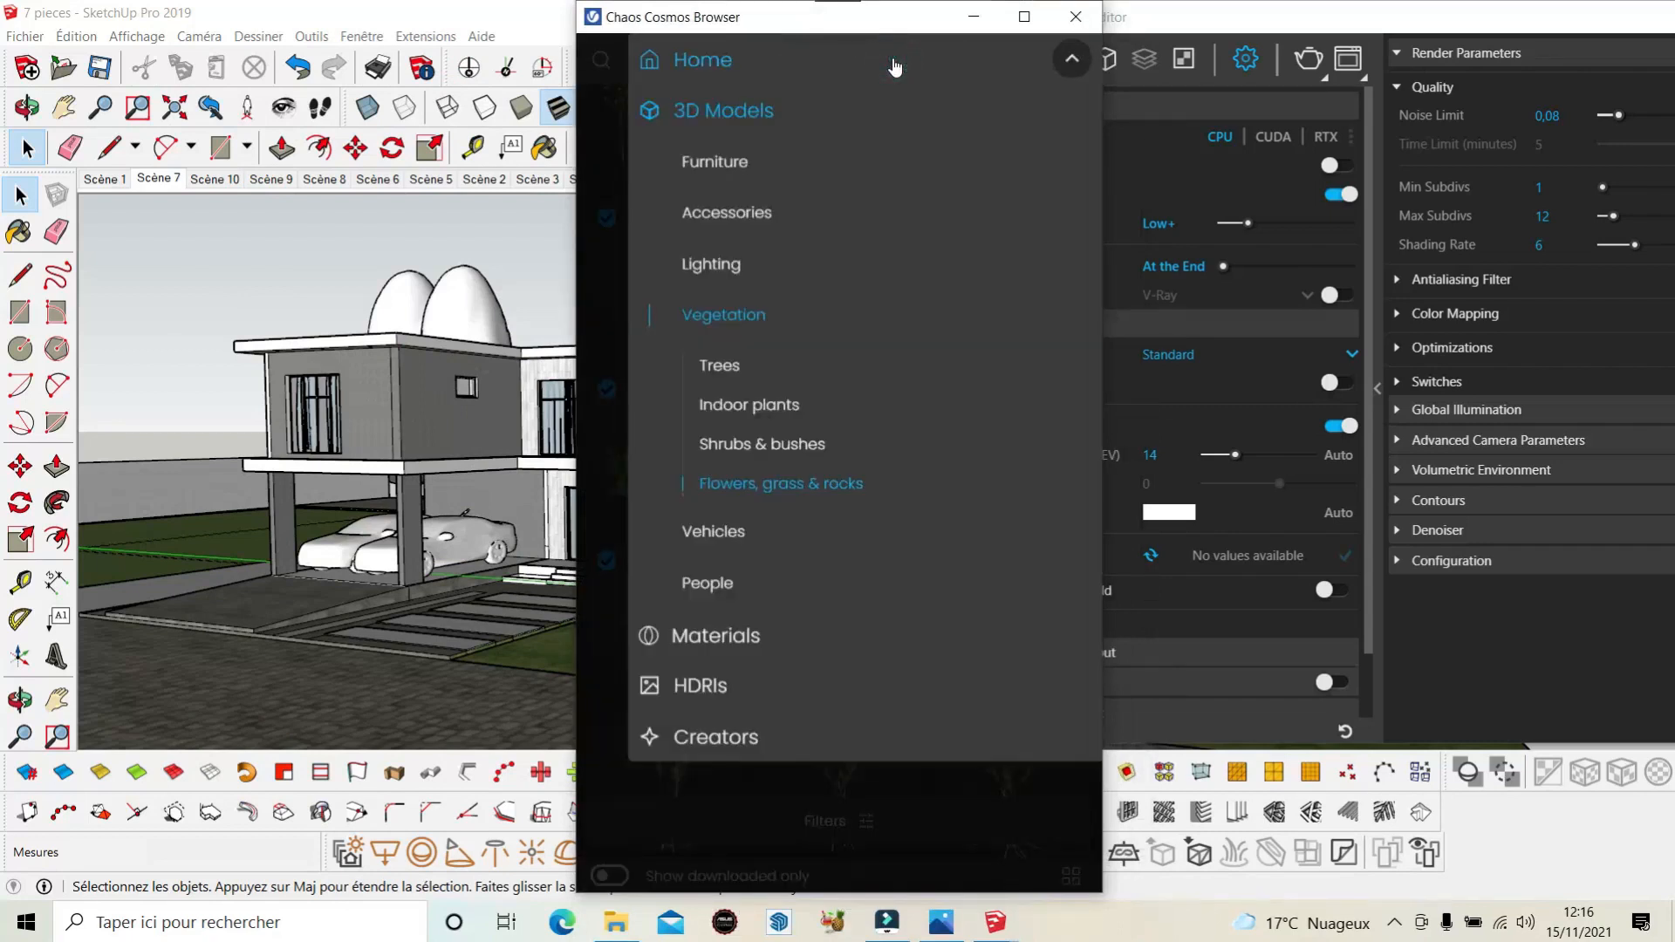
pyautogui.click(703, 686)
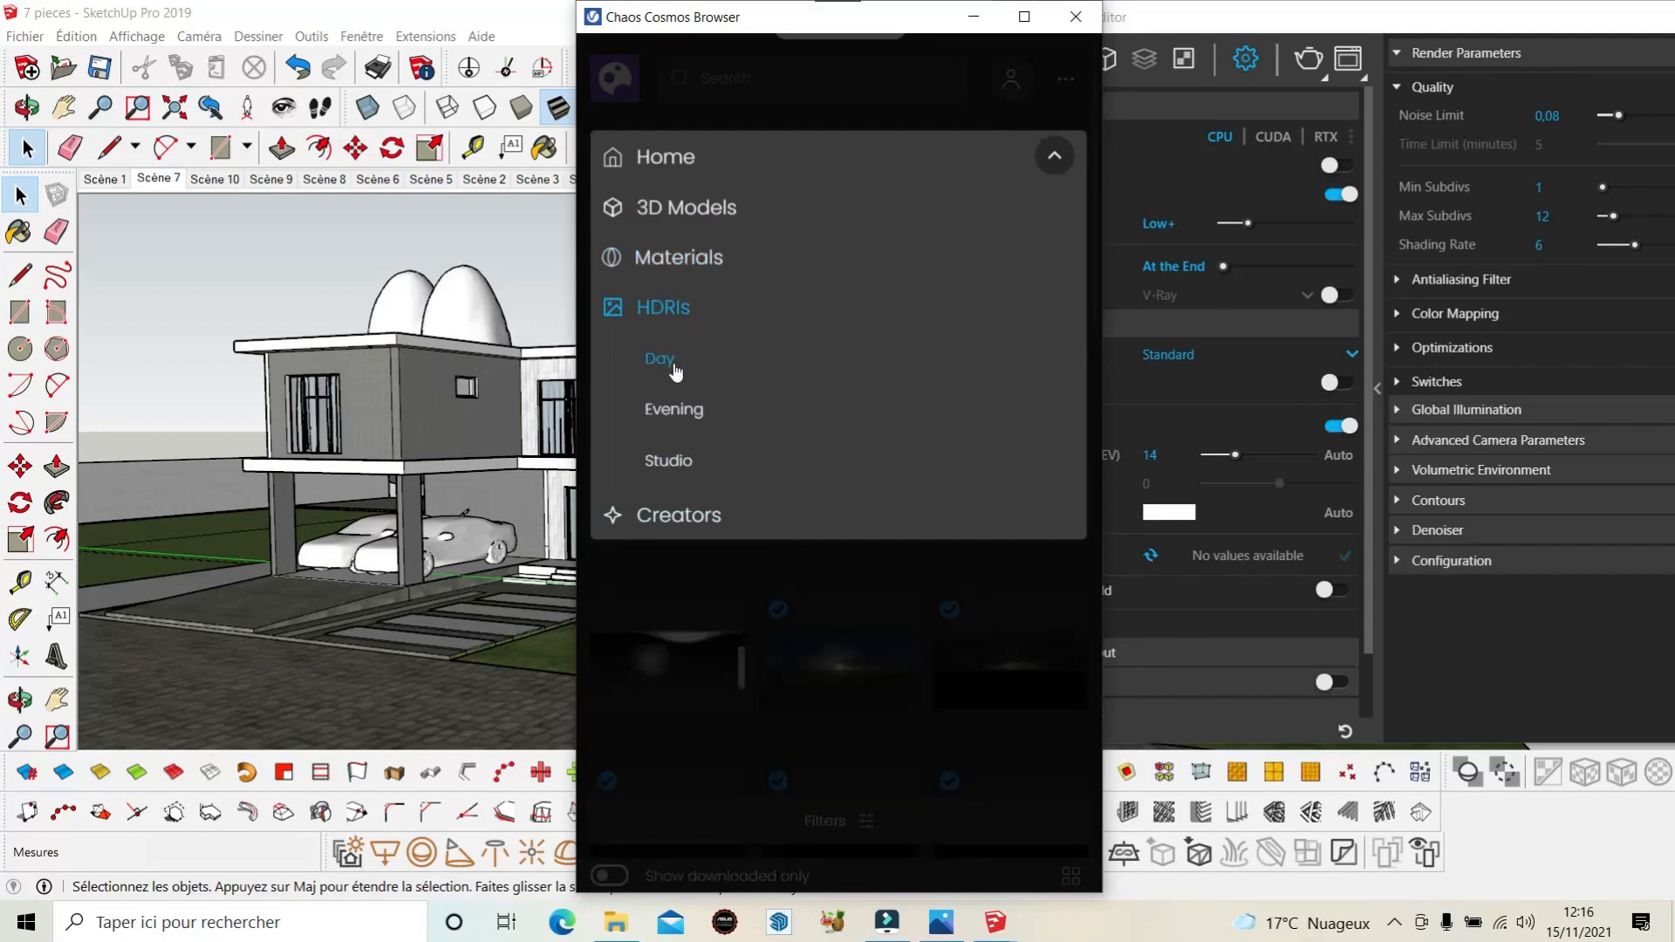
pyautogui.click(766, 646)
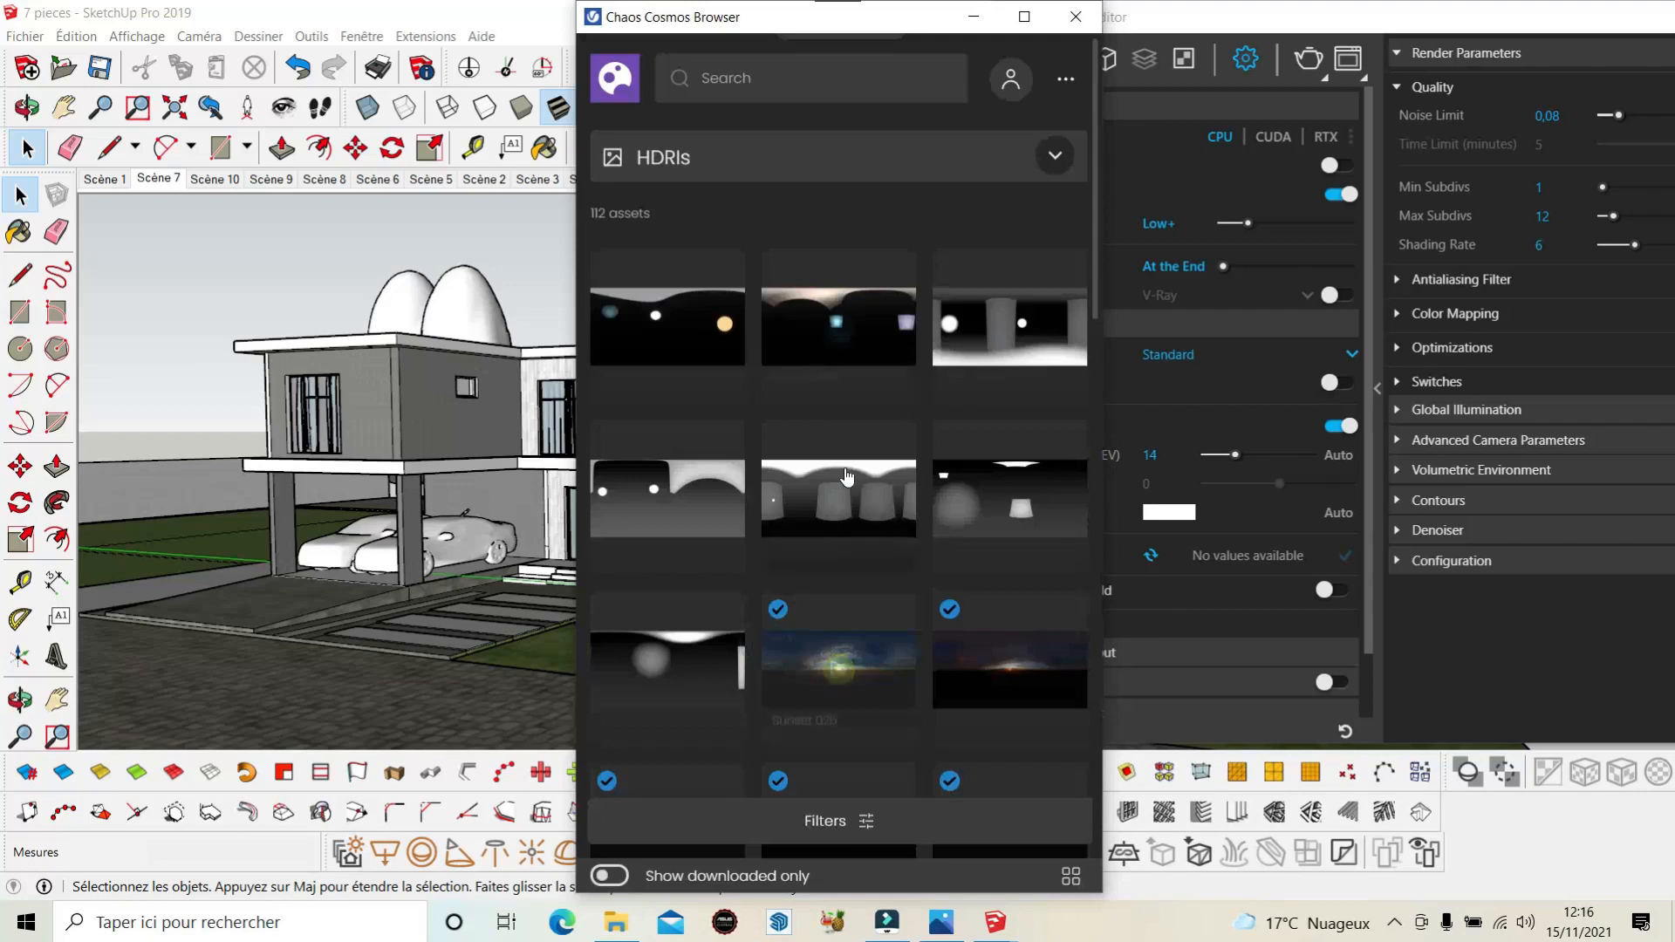
# Download the missing sunset HDRIs one after another, from Sunset 009 back up the list to Sunset 027.
pyautogui.scroll(-5, 851, 384)
pyautogui.scroll(-5, 853, 387)
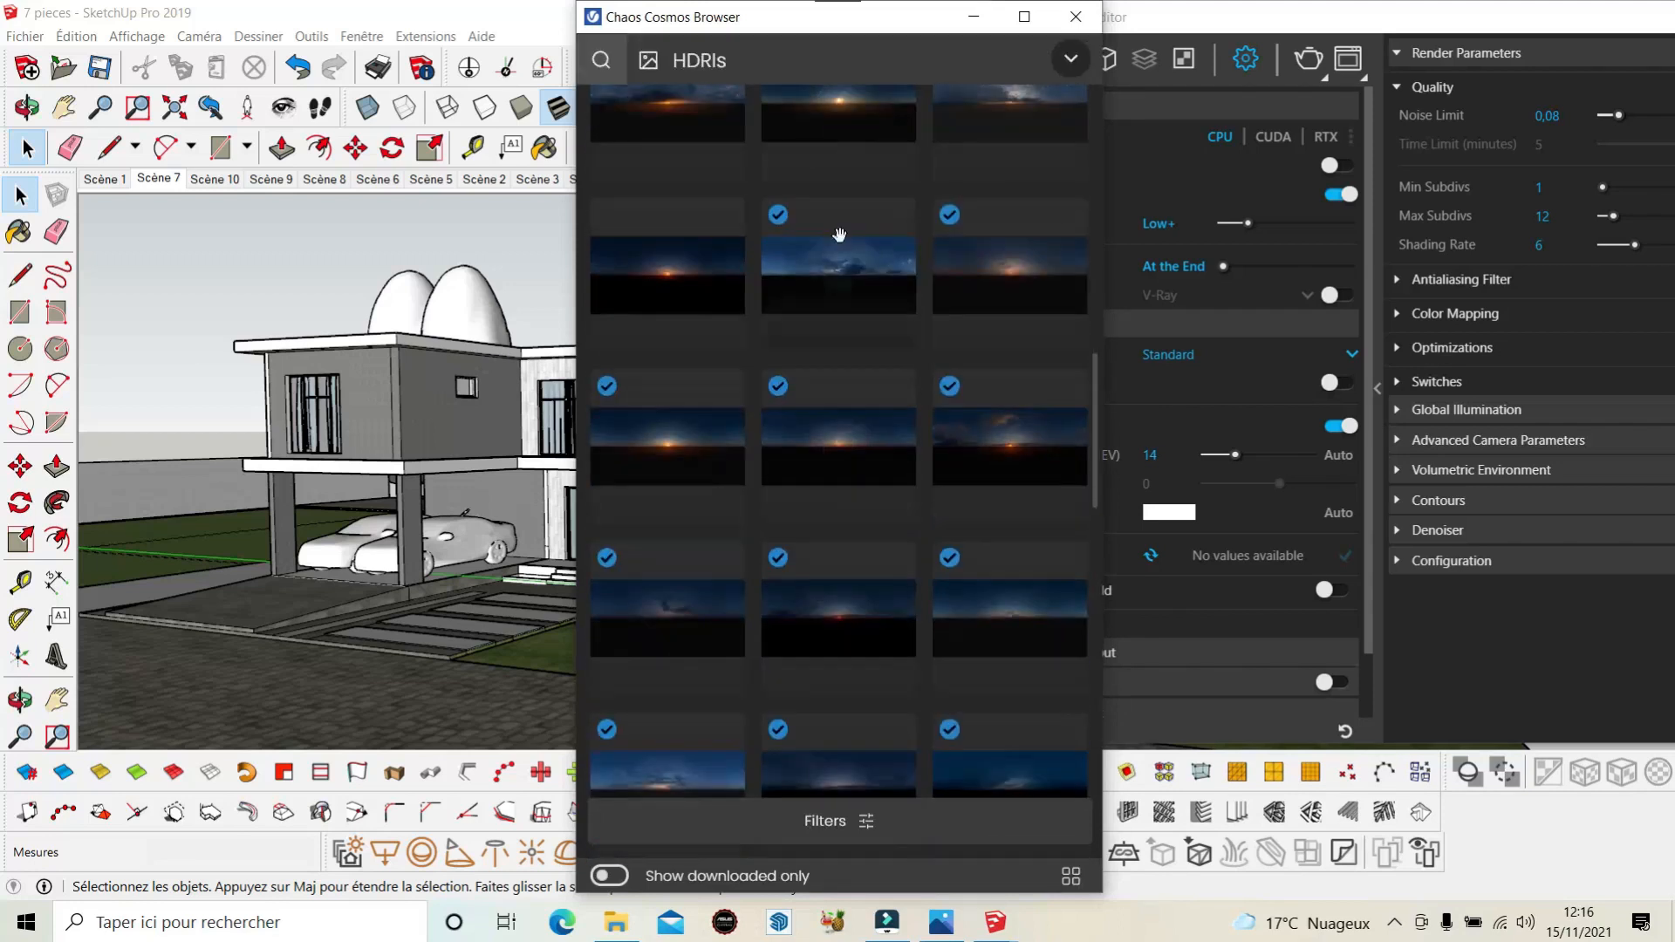
pyautogui.scroll(3, 863, 331)
pyautogui.click(839, 431)
pyautogui.click(1009, 431)
pyautogui.click(1009, 260)
pyautogui.click(866, 271)
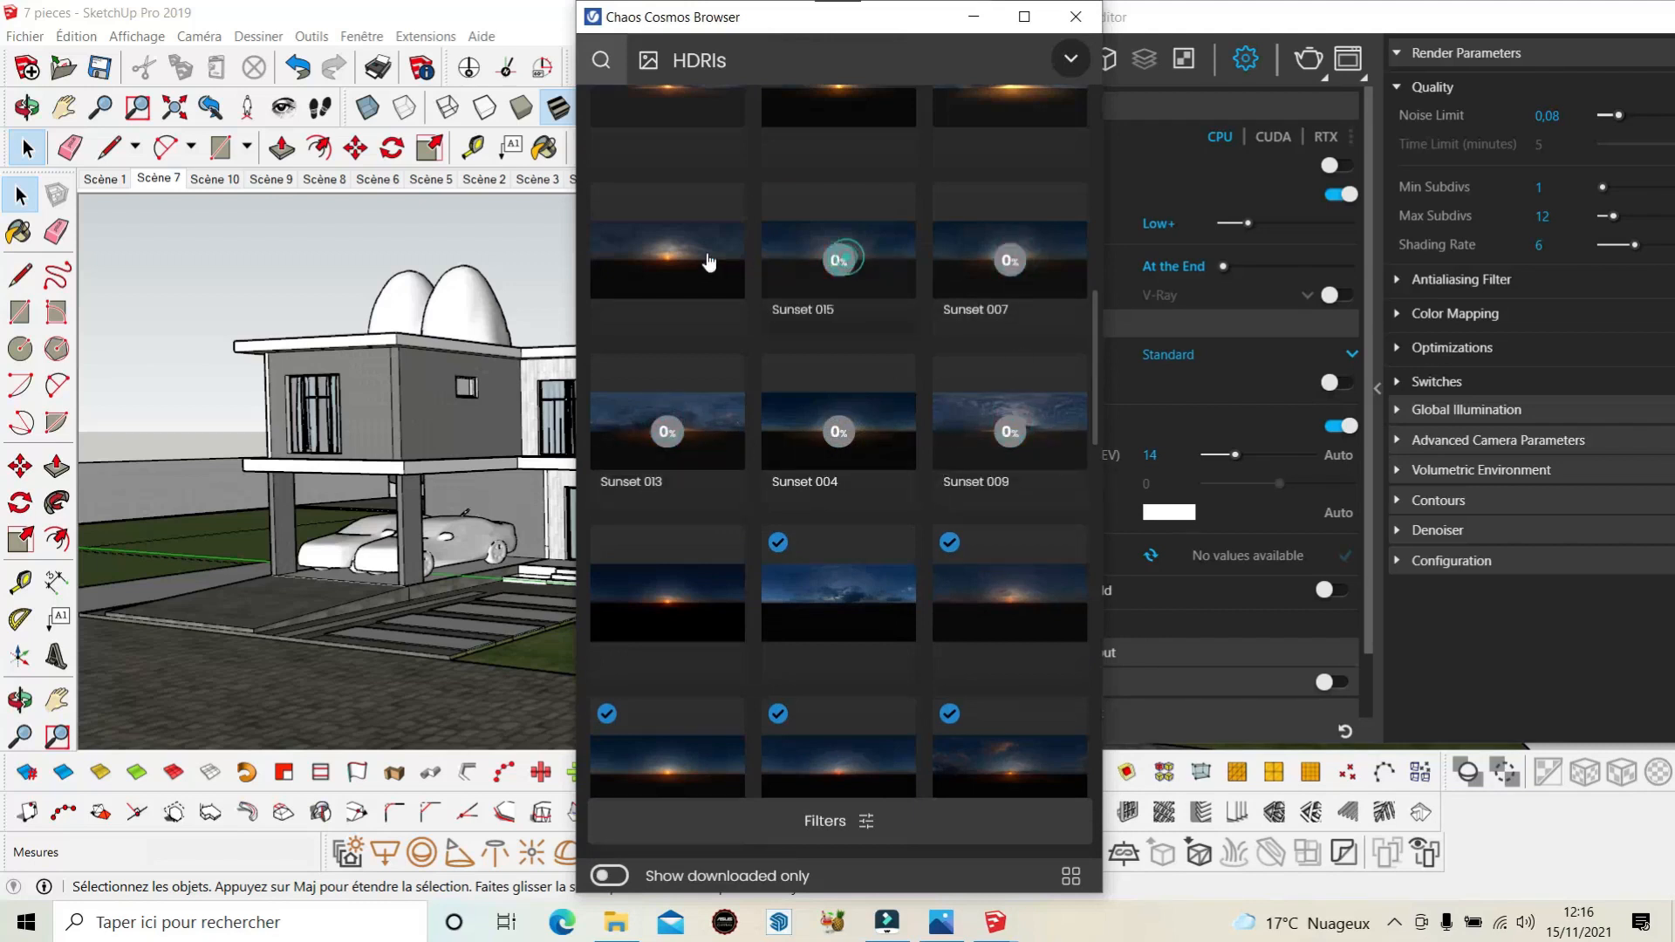
pyautogui.click(665, 258)
pyautogui.scroll(3, 732, 413)
pyautogui.click(667, 416)
pyautogui.click(838, 416)
pyautogui.click(1009, 416)
pyautogui.click(1009, 244)
pyautogui.click(835, 244)
pyautogui.click(668, 245)
pyautogui.scroll(2, 676, 262)
pyautogui.click(838, 292)
pyautogui.click(1010, 292)
pyautogui.scroll(2, 872, 245)
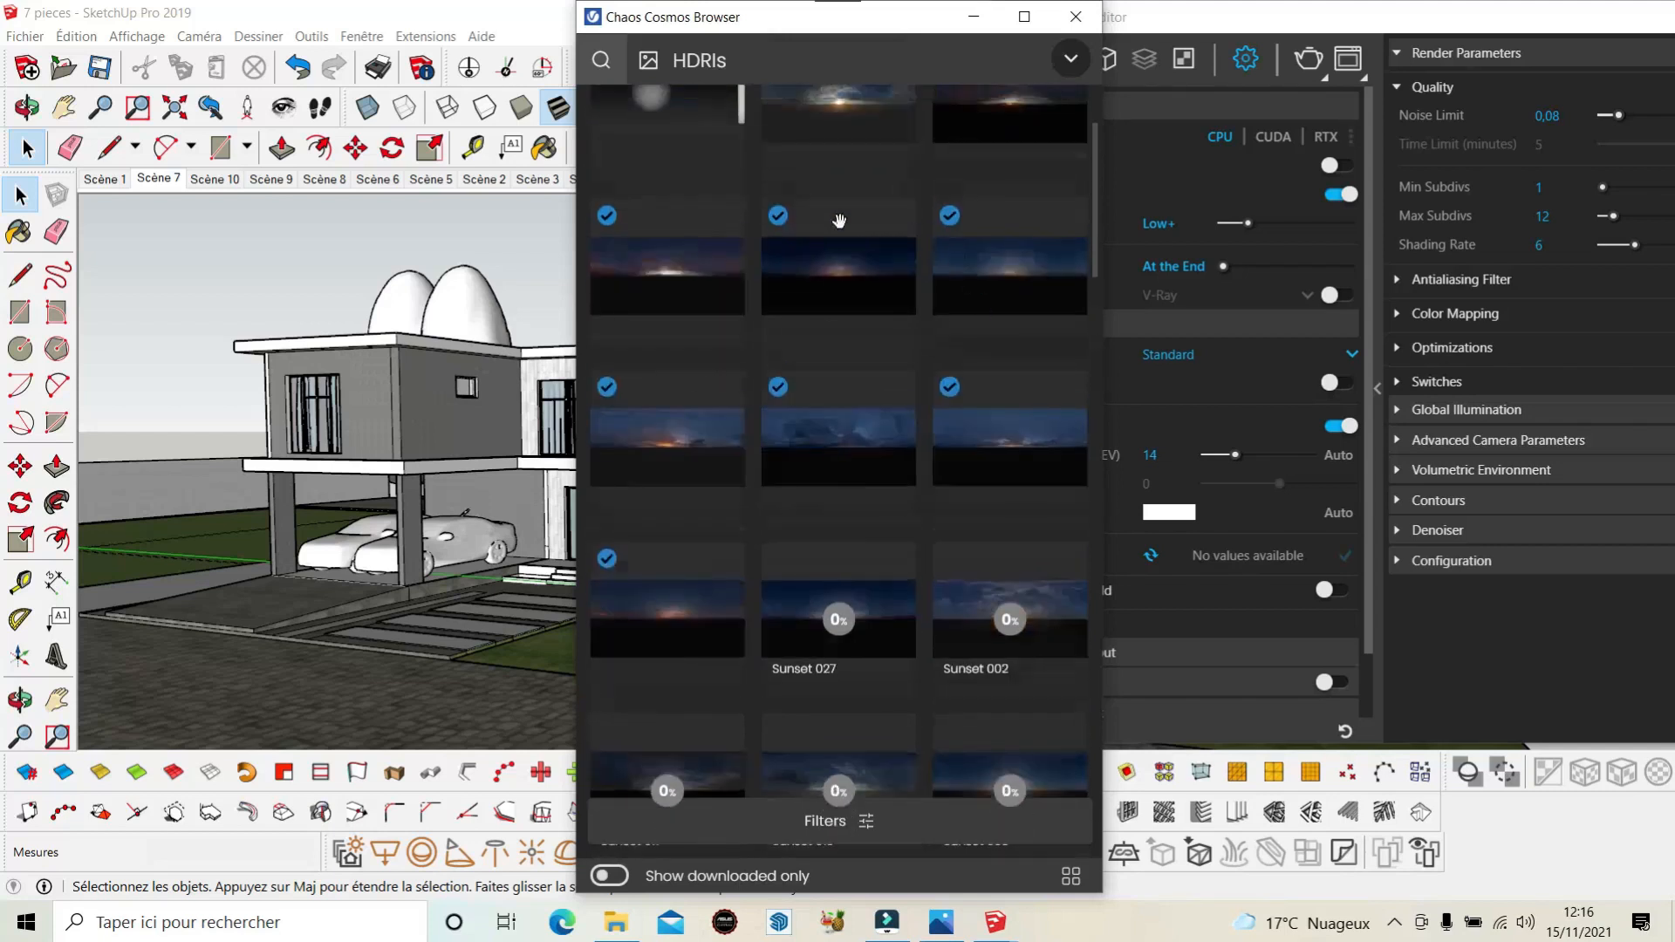
pyautogui.scroll(5, 878, 348)
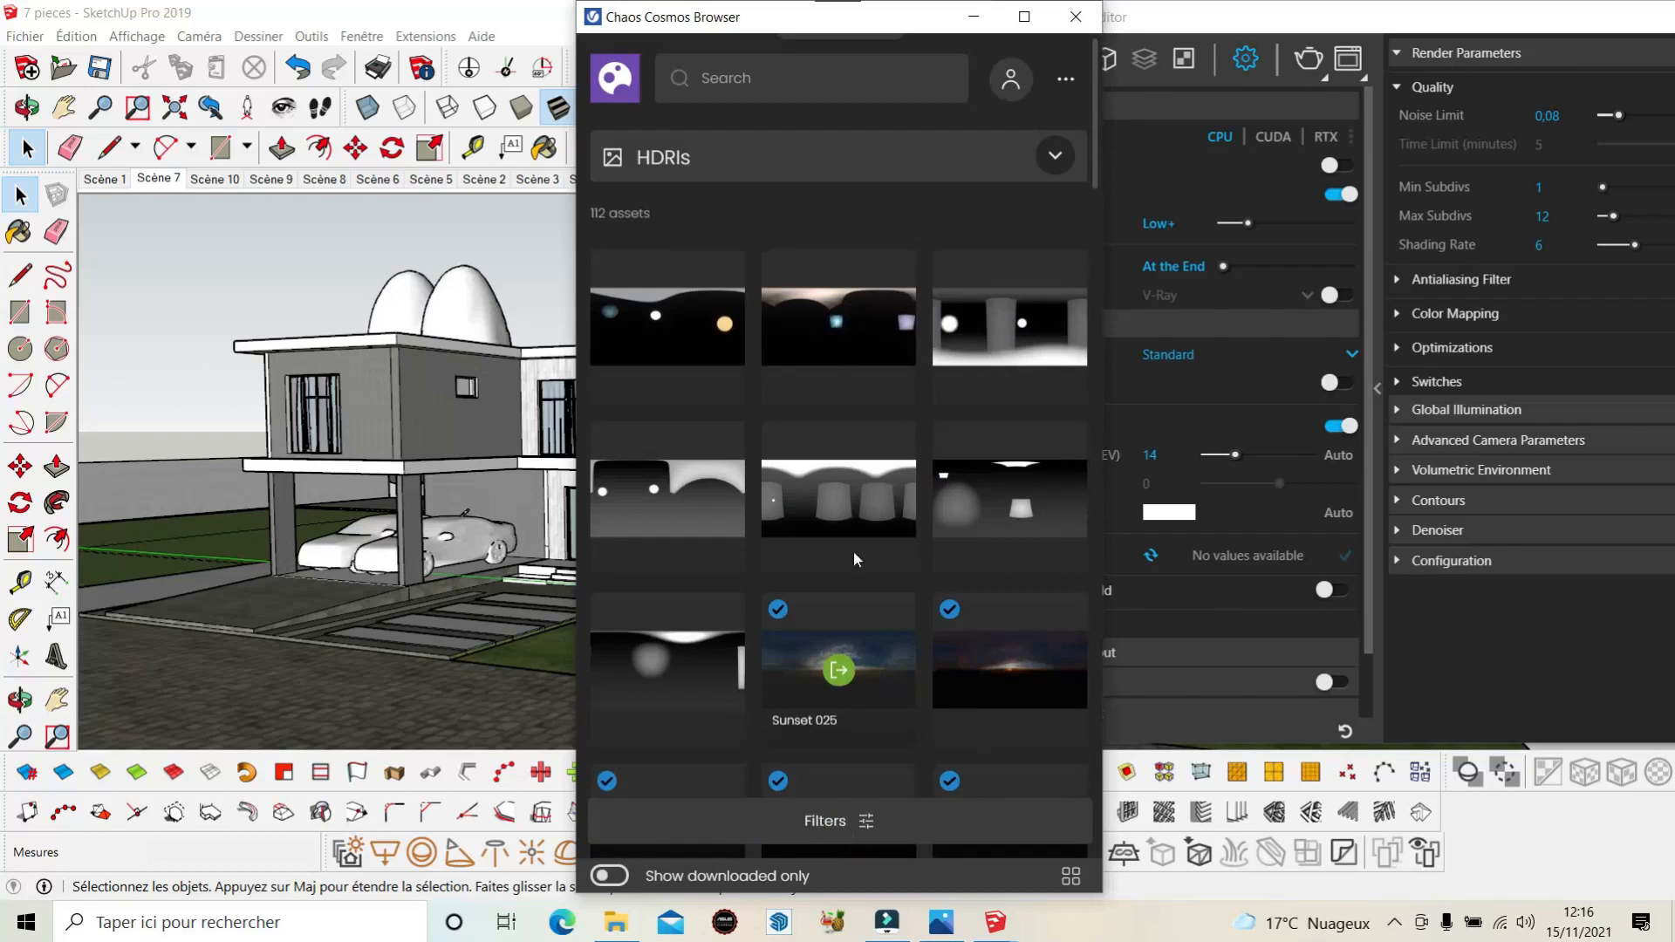
# Review the Day and Evening HDRI categories and their download status, then minimise the Cosmos browser.
pyautogui.click(763, 164)
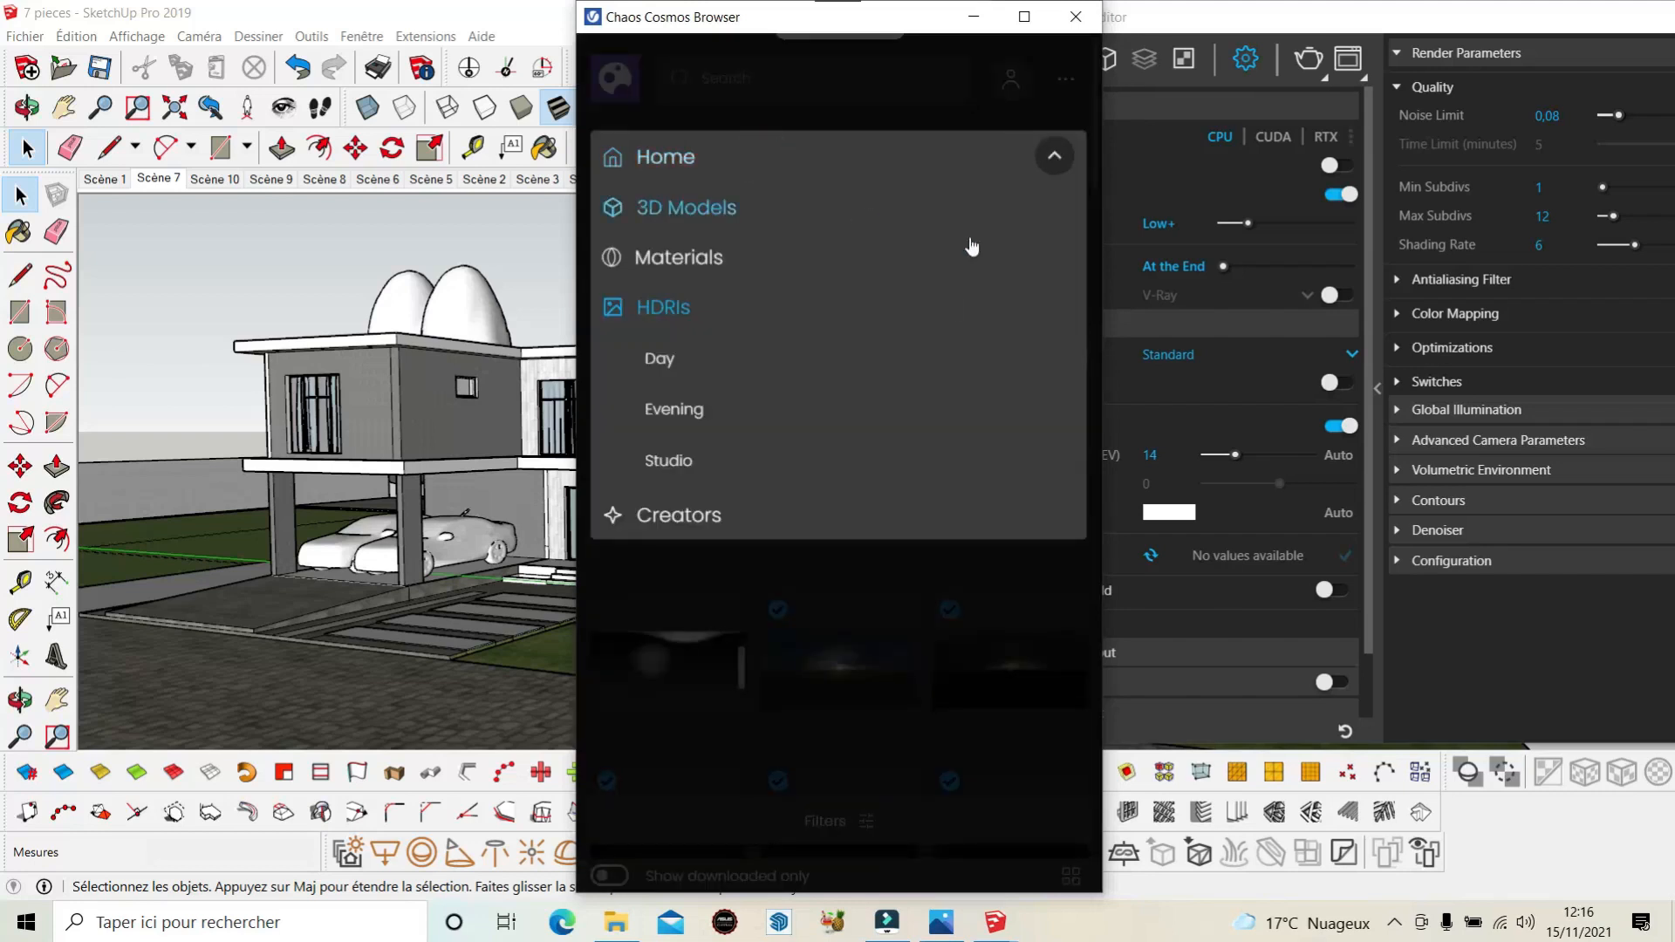
pyautogui.click(648, 362)
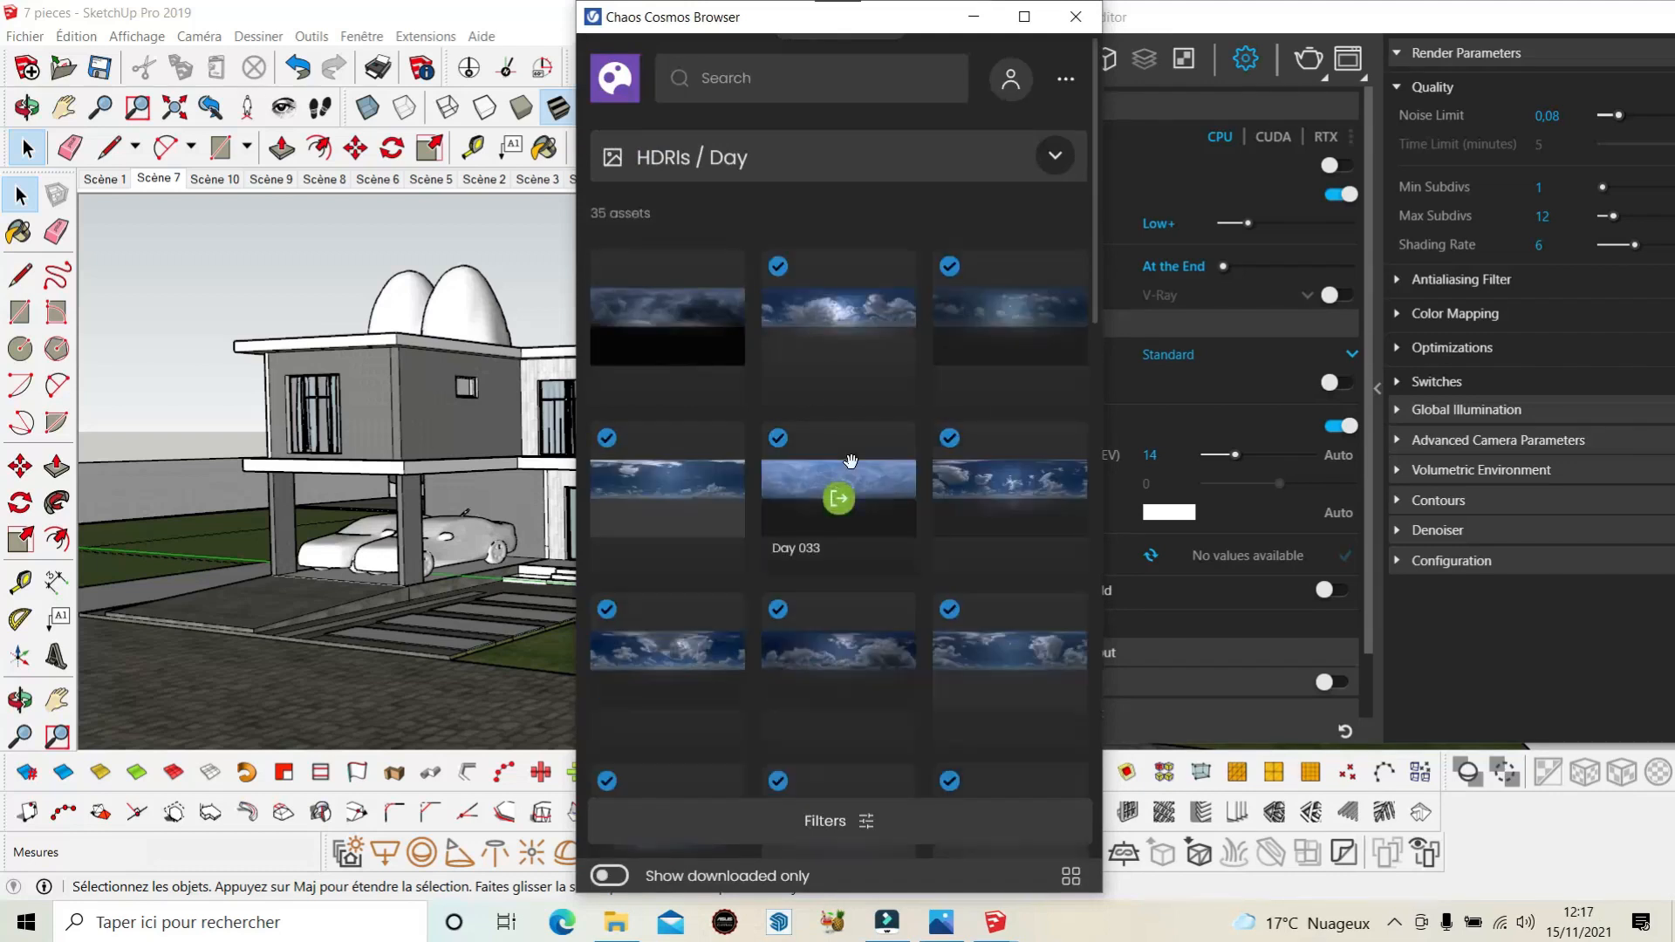
pyautogui.scroll(-10, 850, 459)
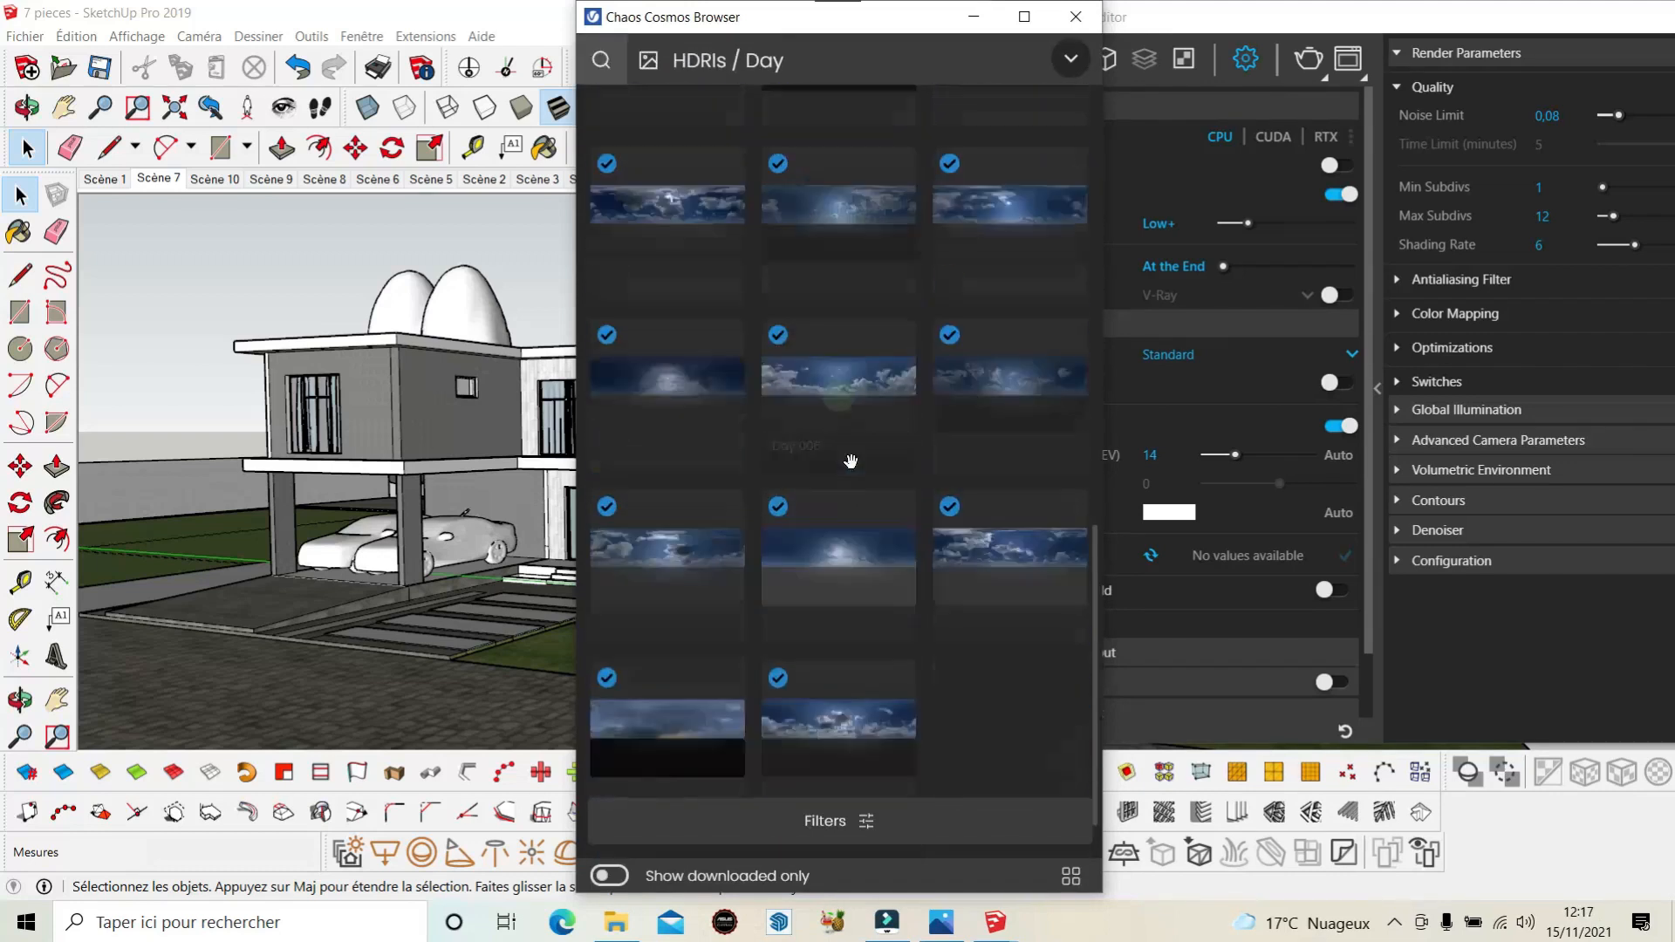
pyautogui.scroll(10, 839, 384)
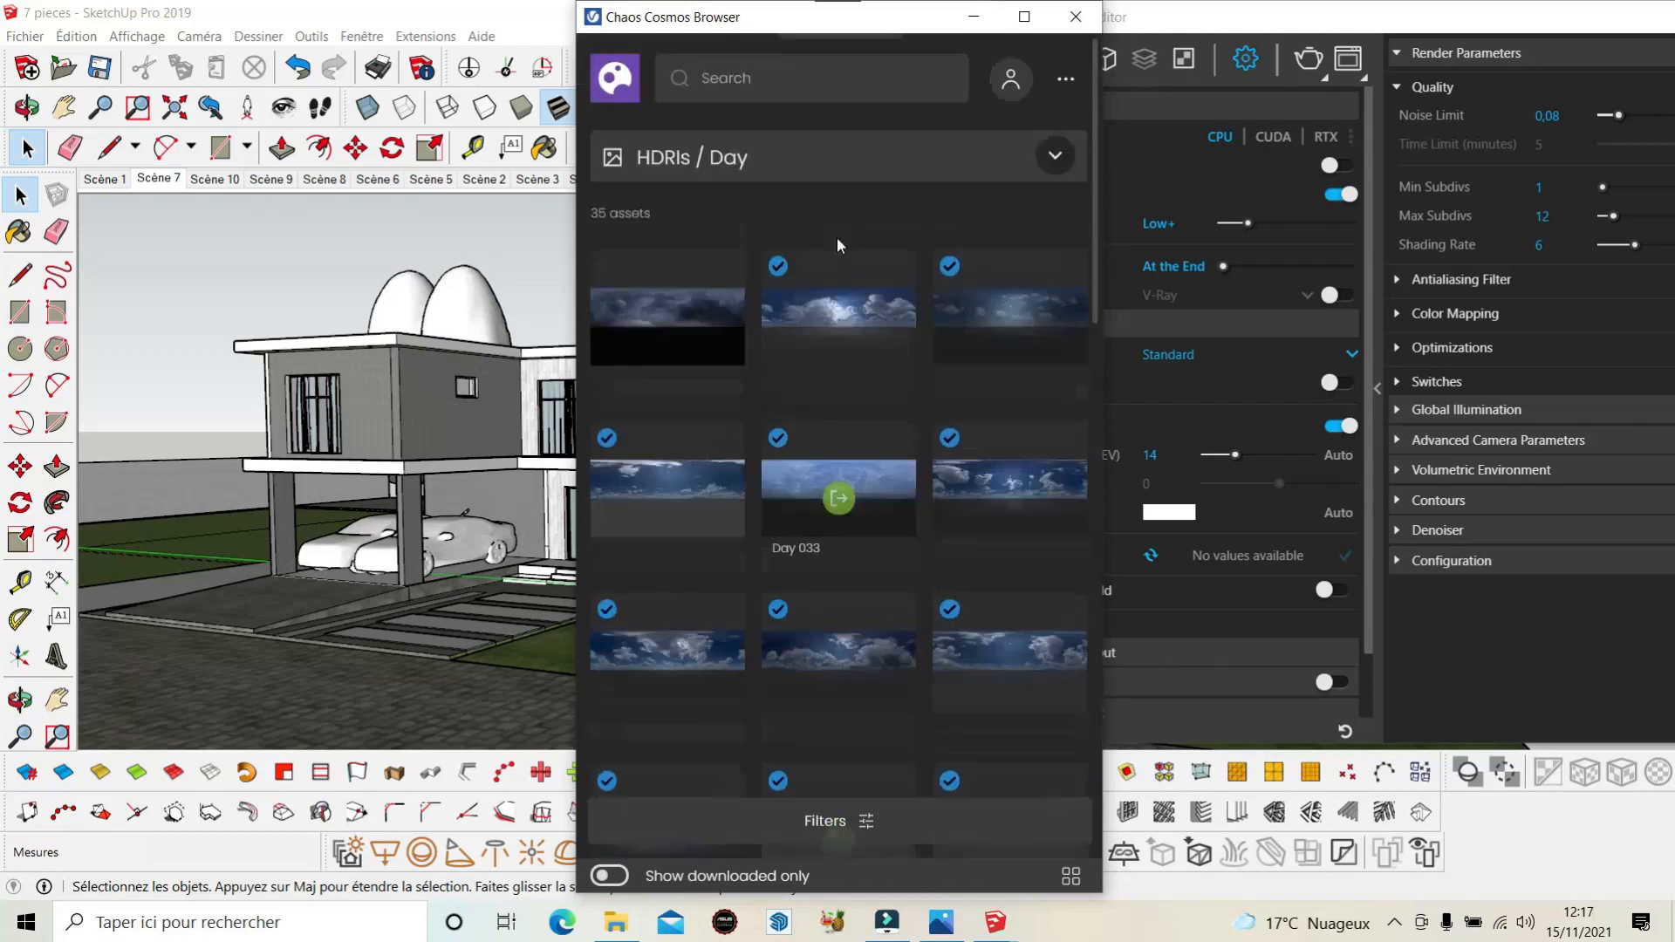
pyautogui.click(830, 179)
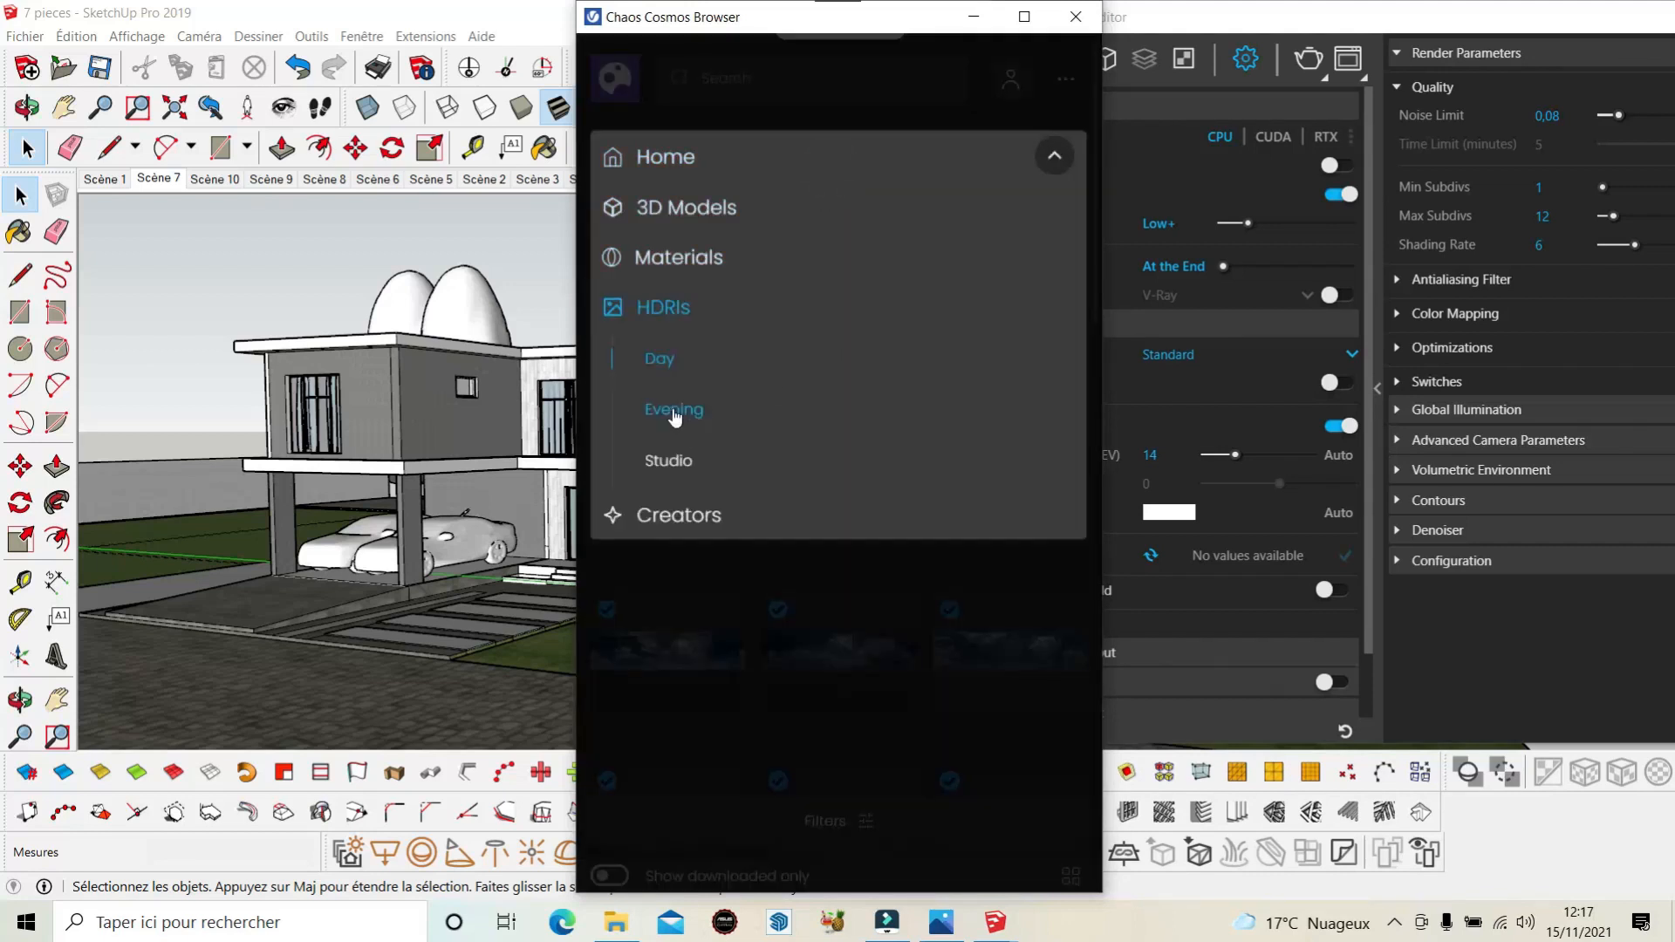
pyautogui.click(689, 408)
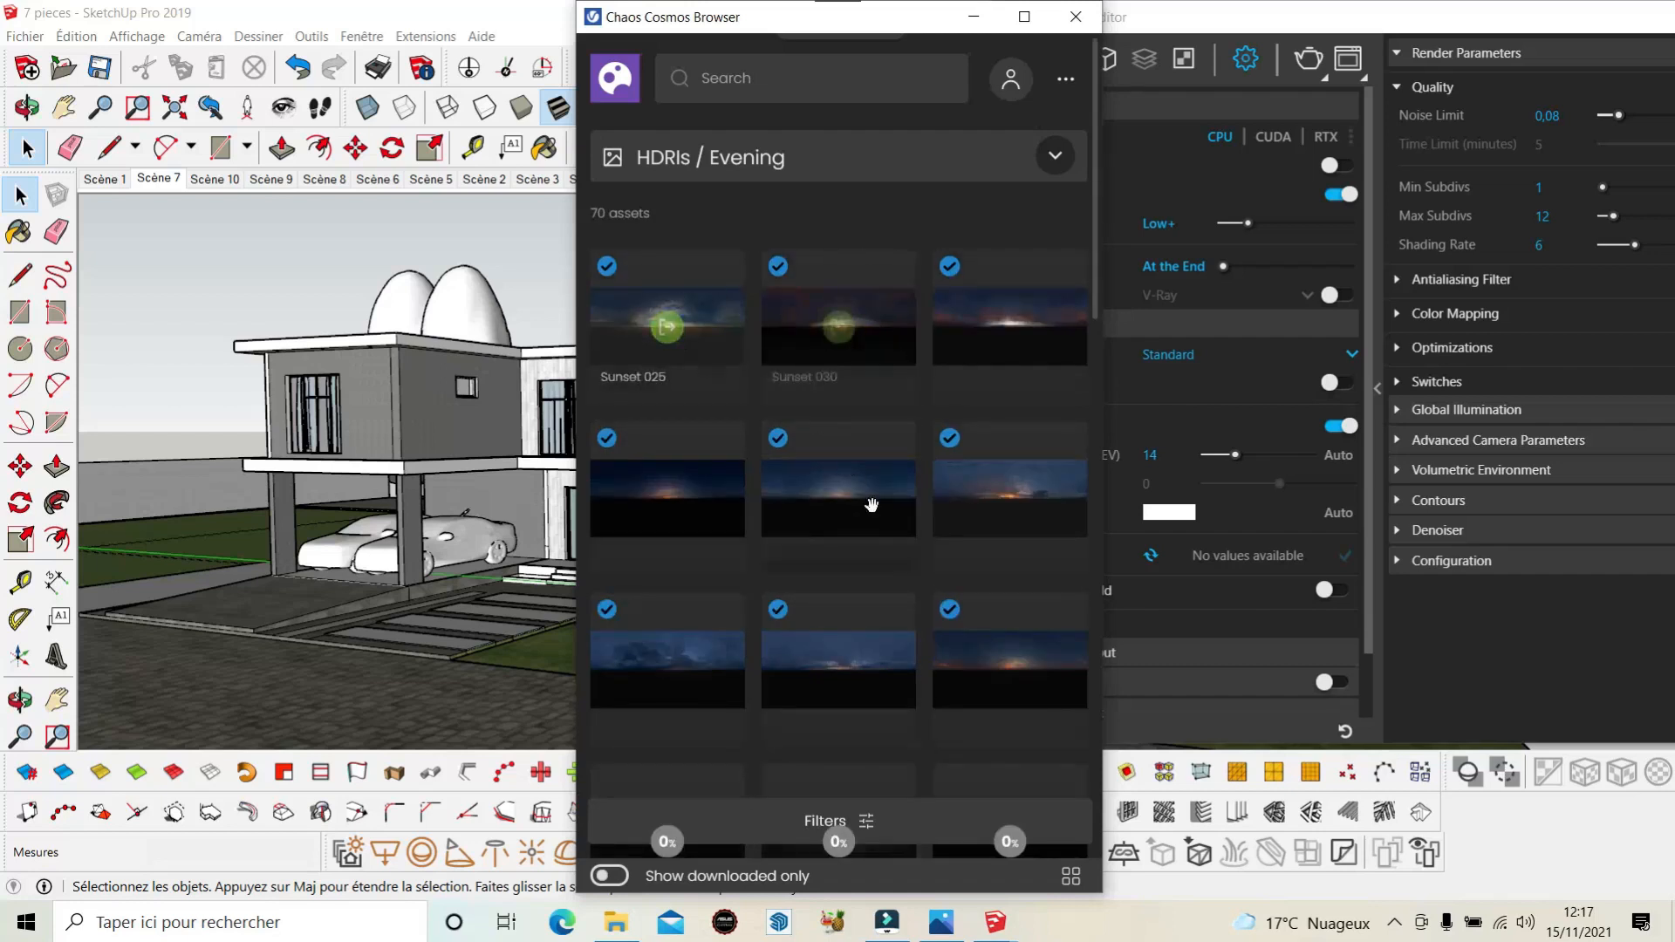
pyautogui.scroll(-1, 760, 680)
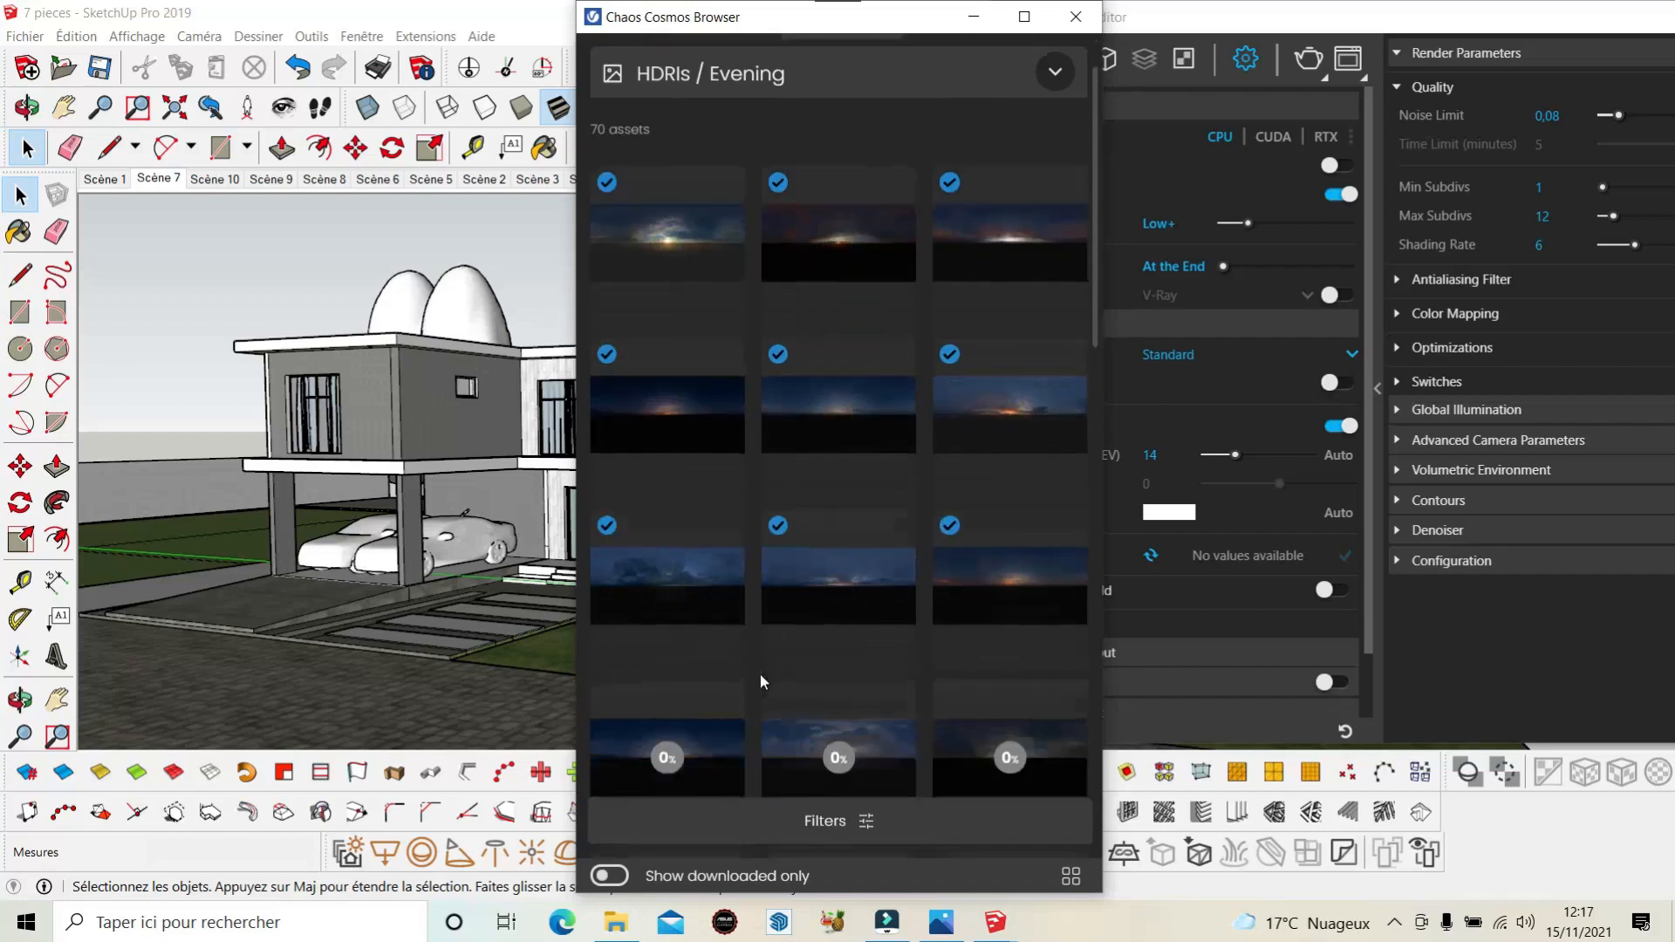
pyautogui.scroll(-7, 761, 680)
pyautogui.scroll(-3, 872, 357)
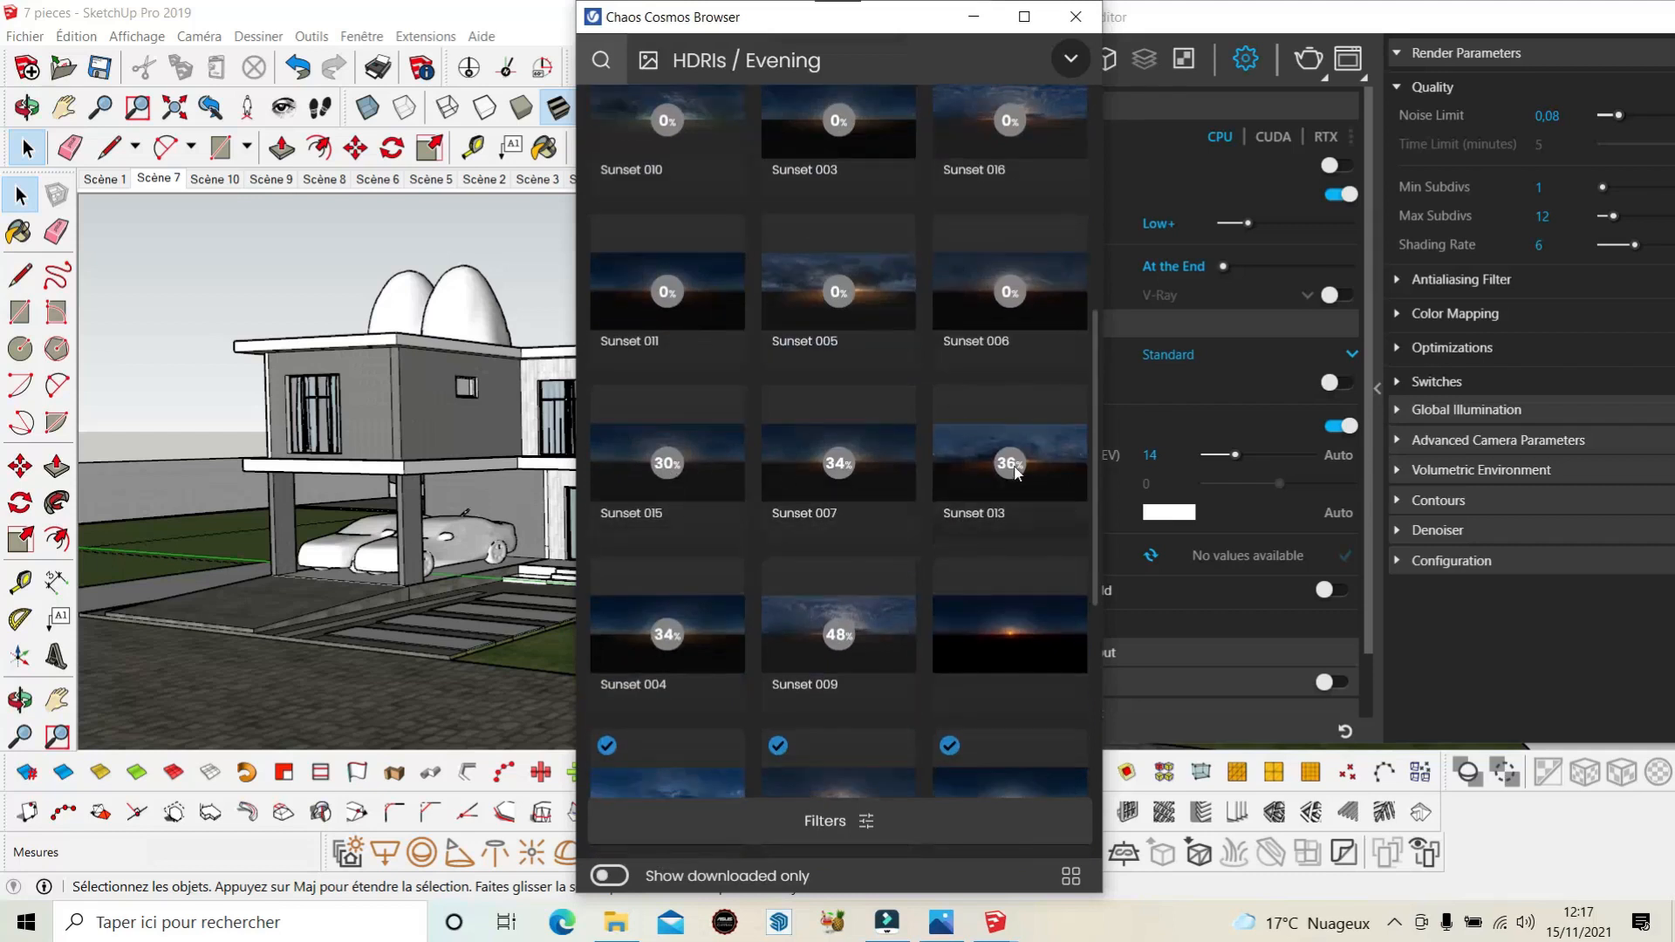
pyautogui.scroll(10, 902, 495)
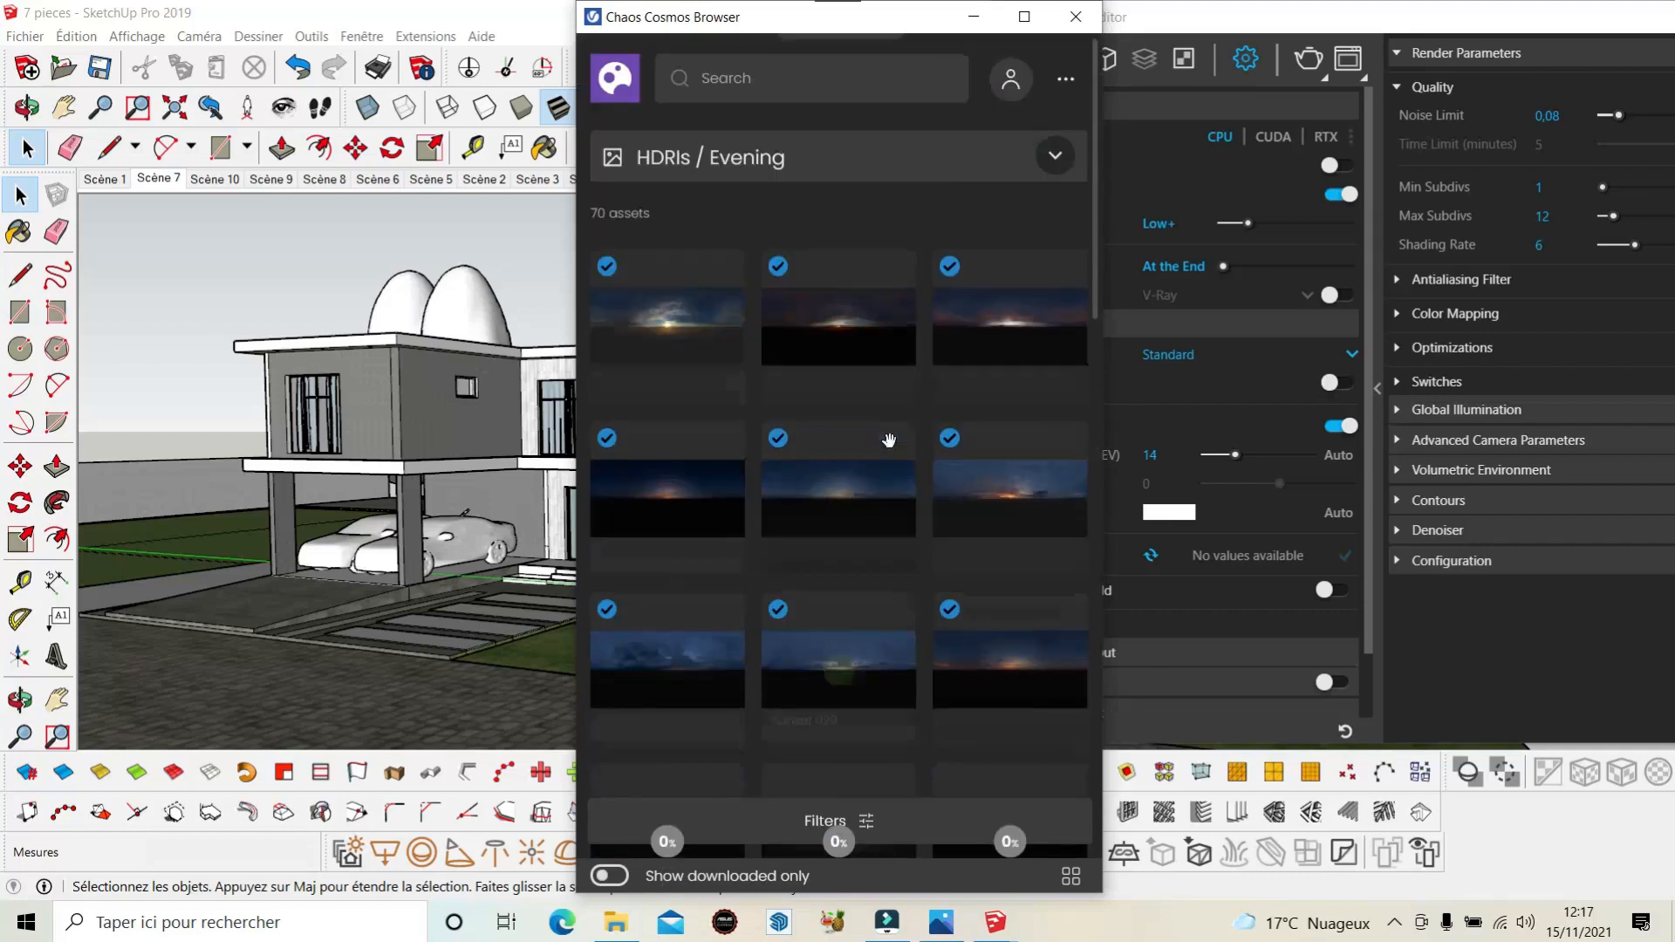
pyautogui.click(970, 26)
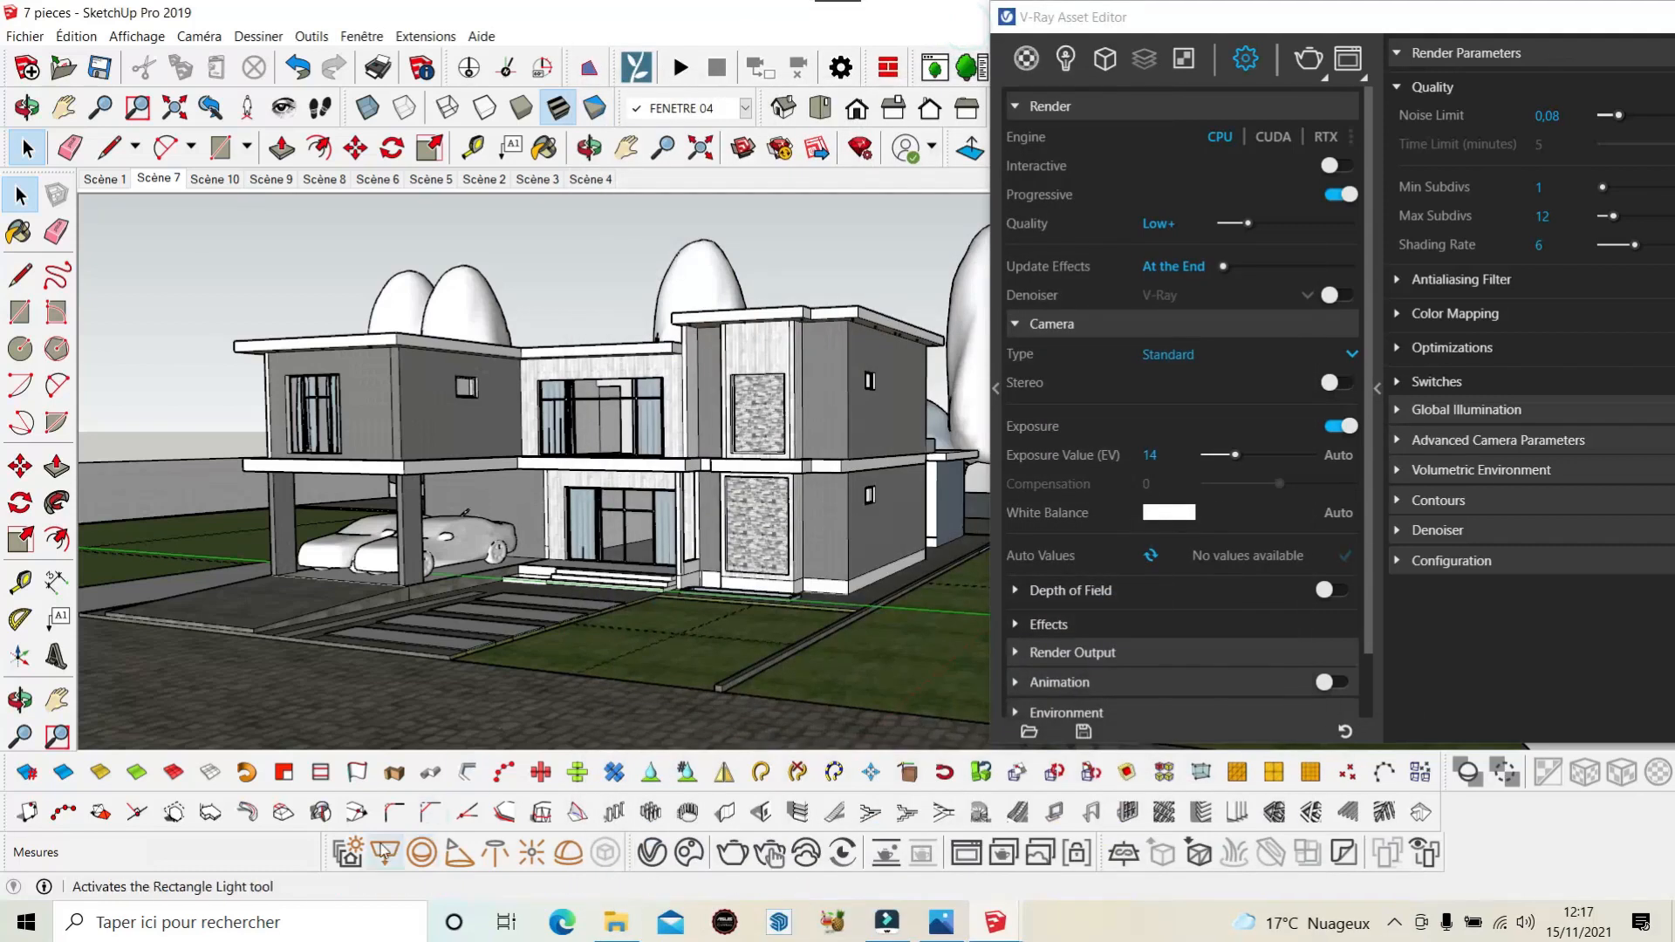
# Check the progress of the Light Gen variants, then return to Chaos Cosmos and list the Lighting 3D models.
pyautogui.click(350, 852)
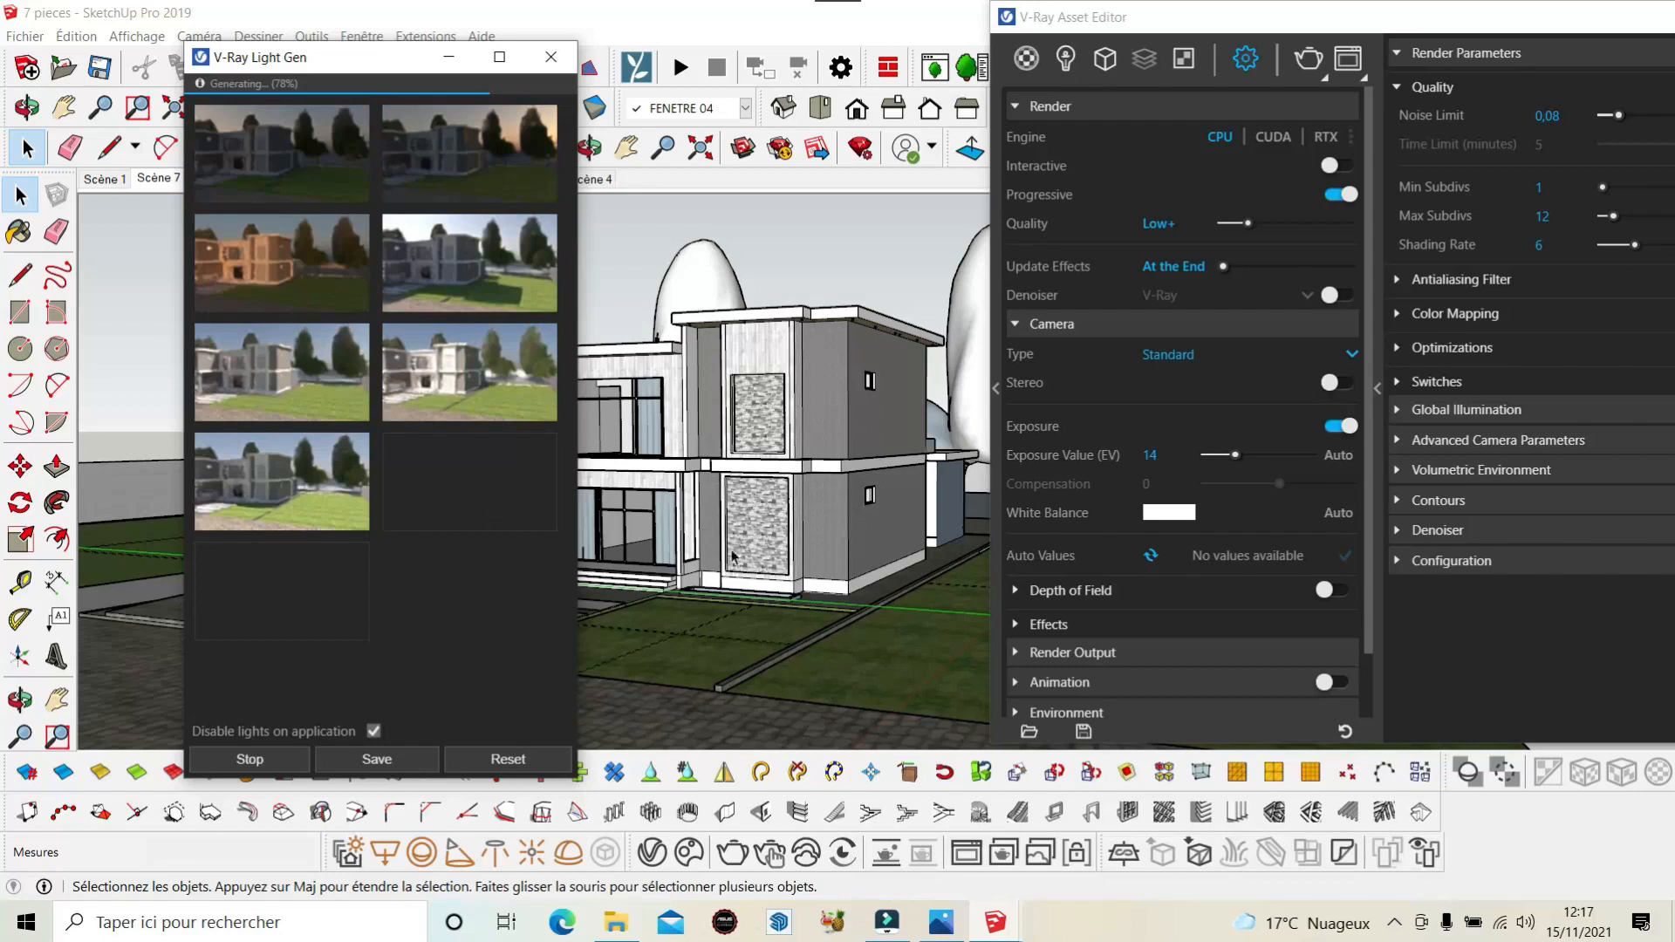
pyautogui.click(689, 852)
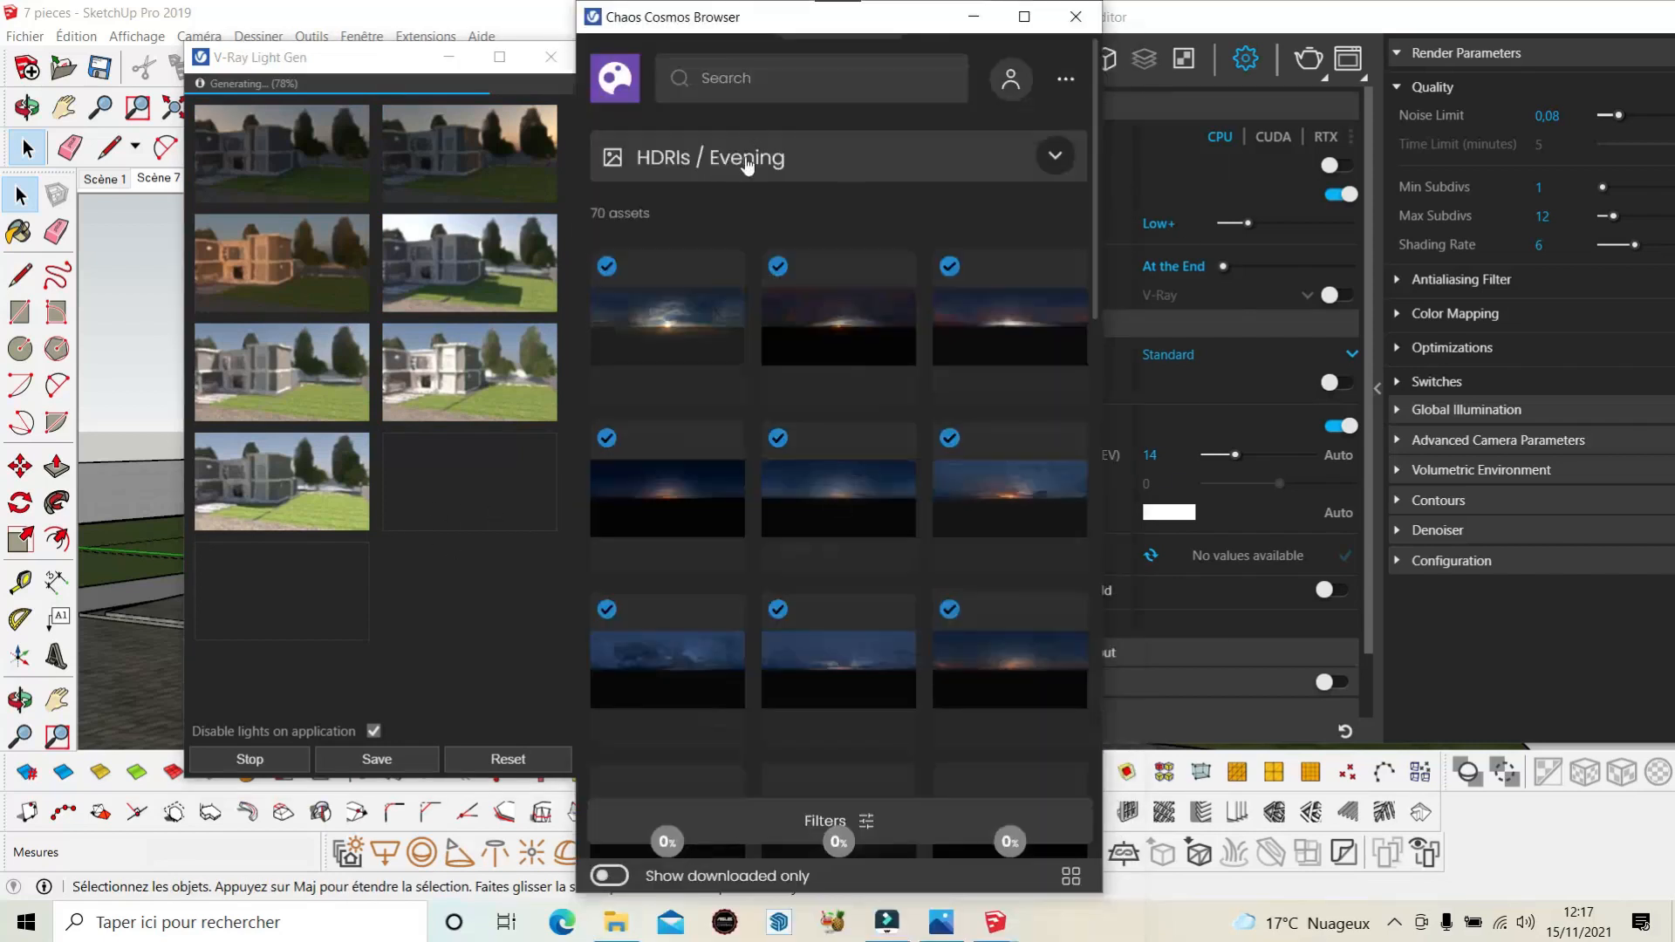
pyautogui.click(747, 166)
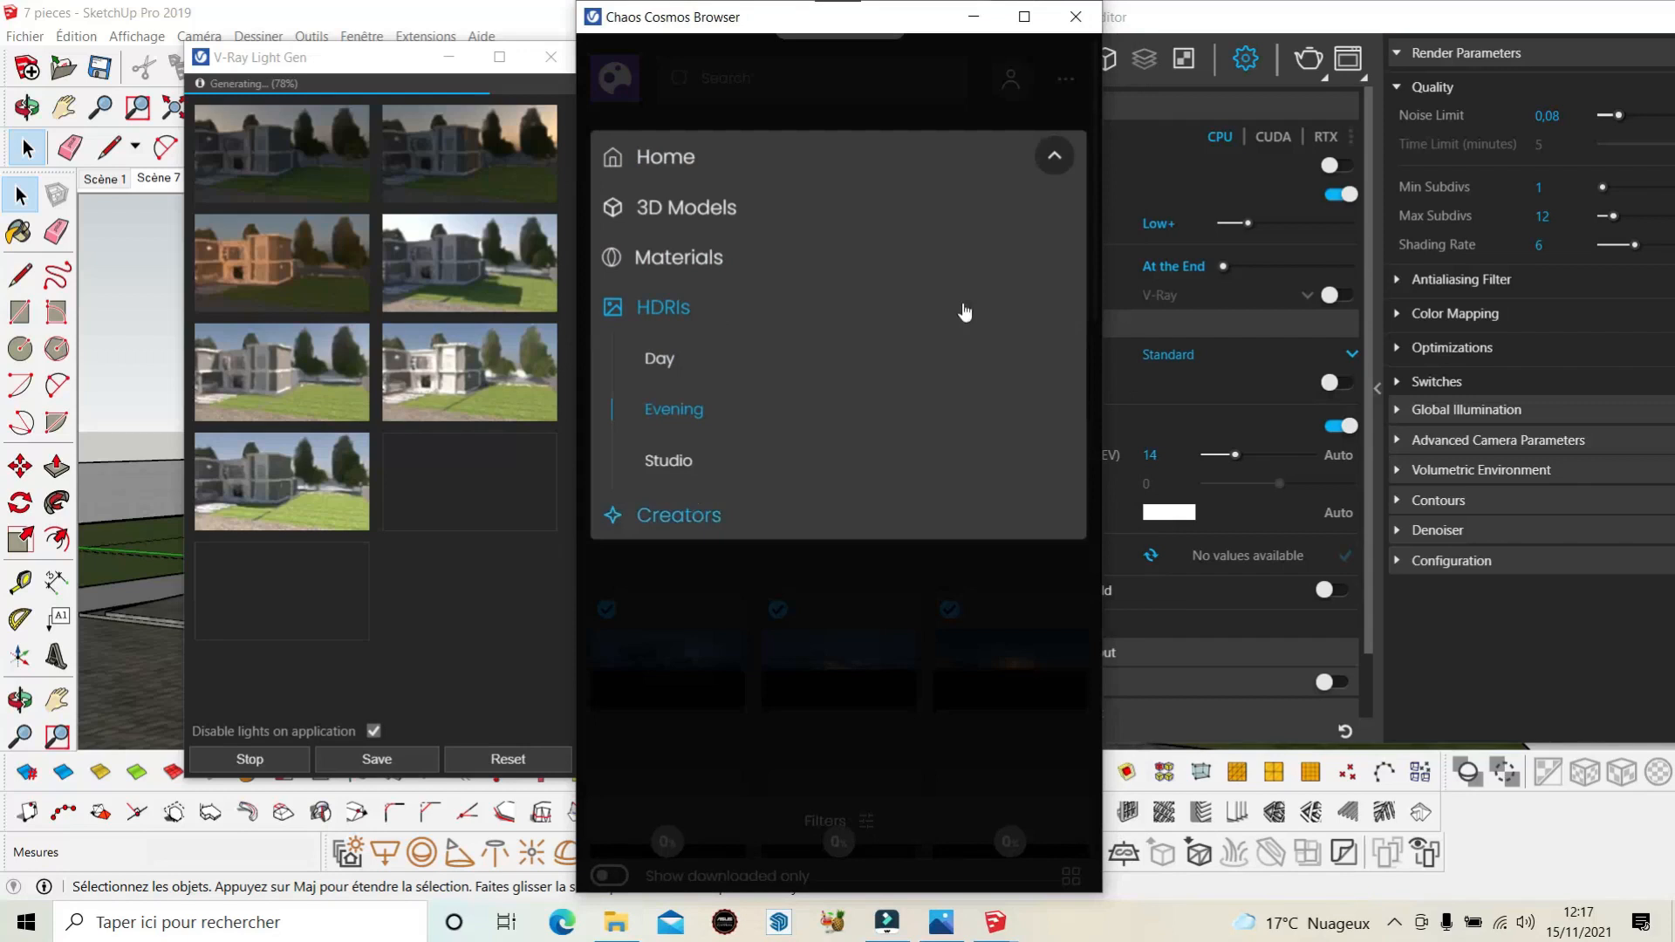
pyautogui.click(831, 81)
pyautogui.click(812, 163)
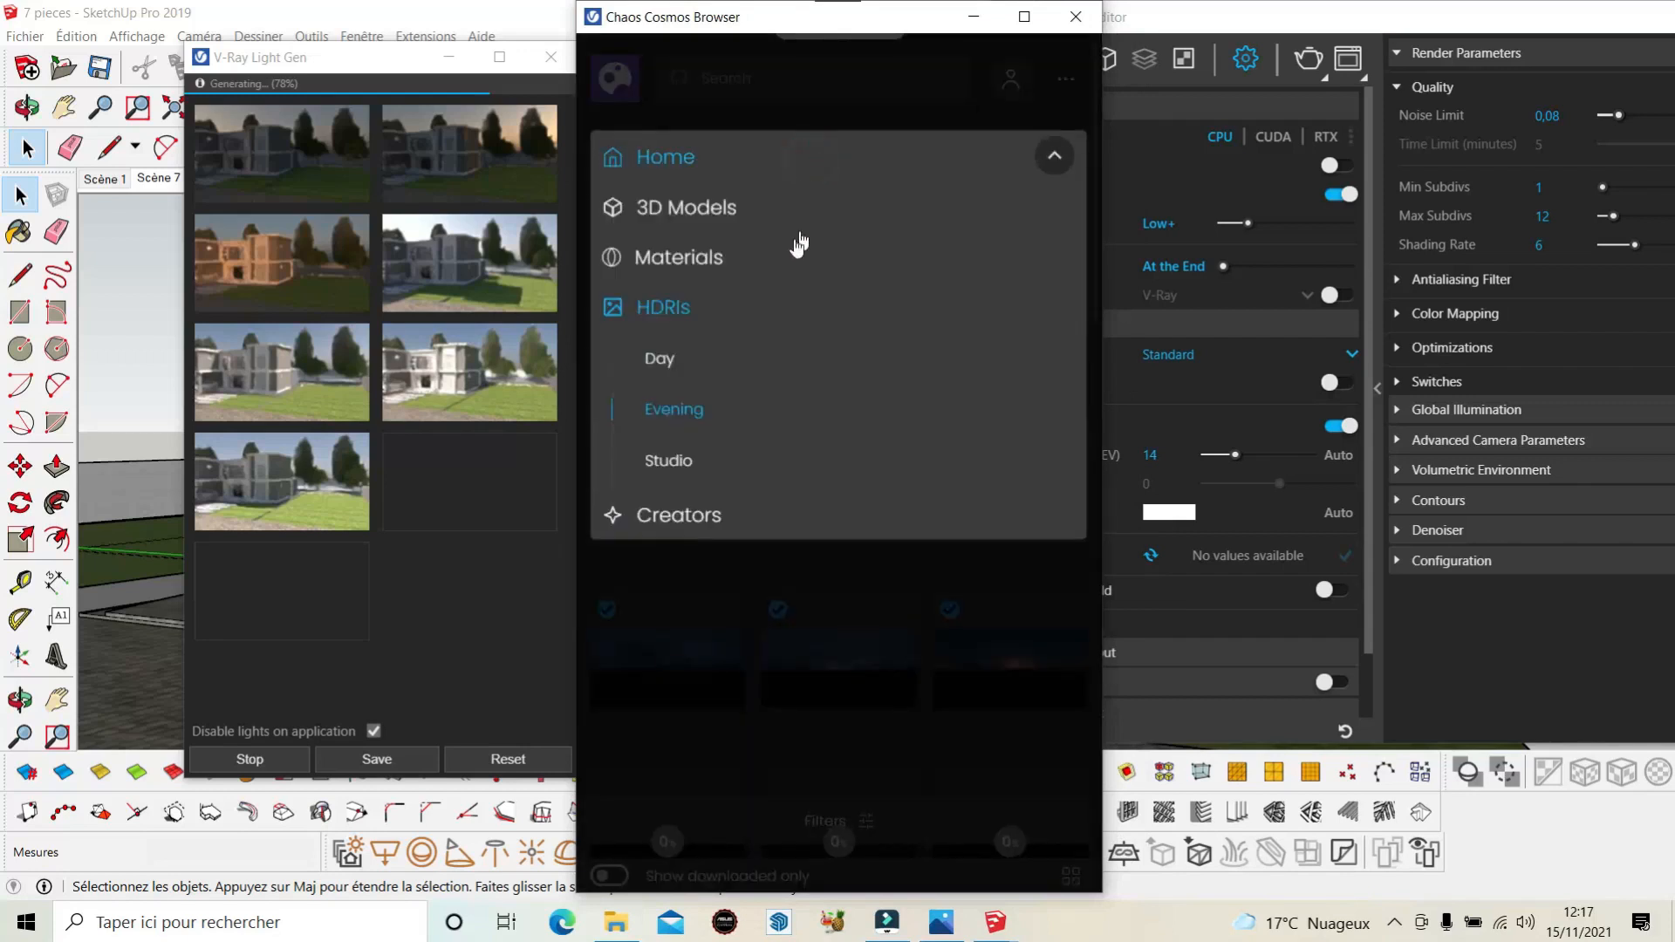
pyautogui.click(660, 168)
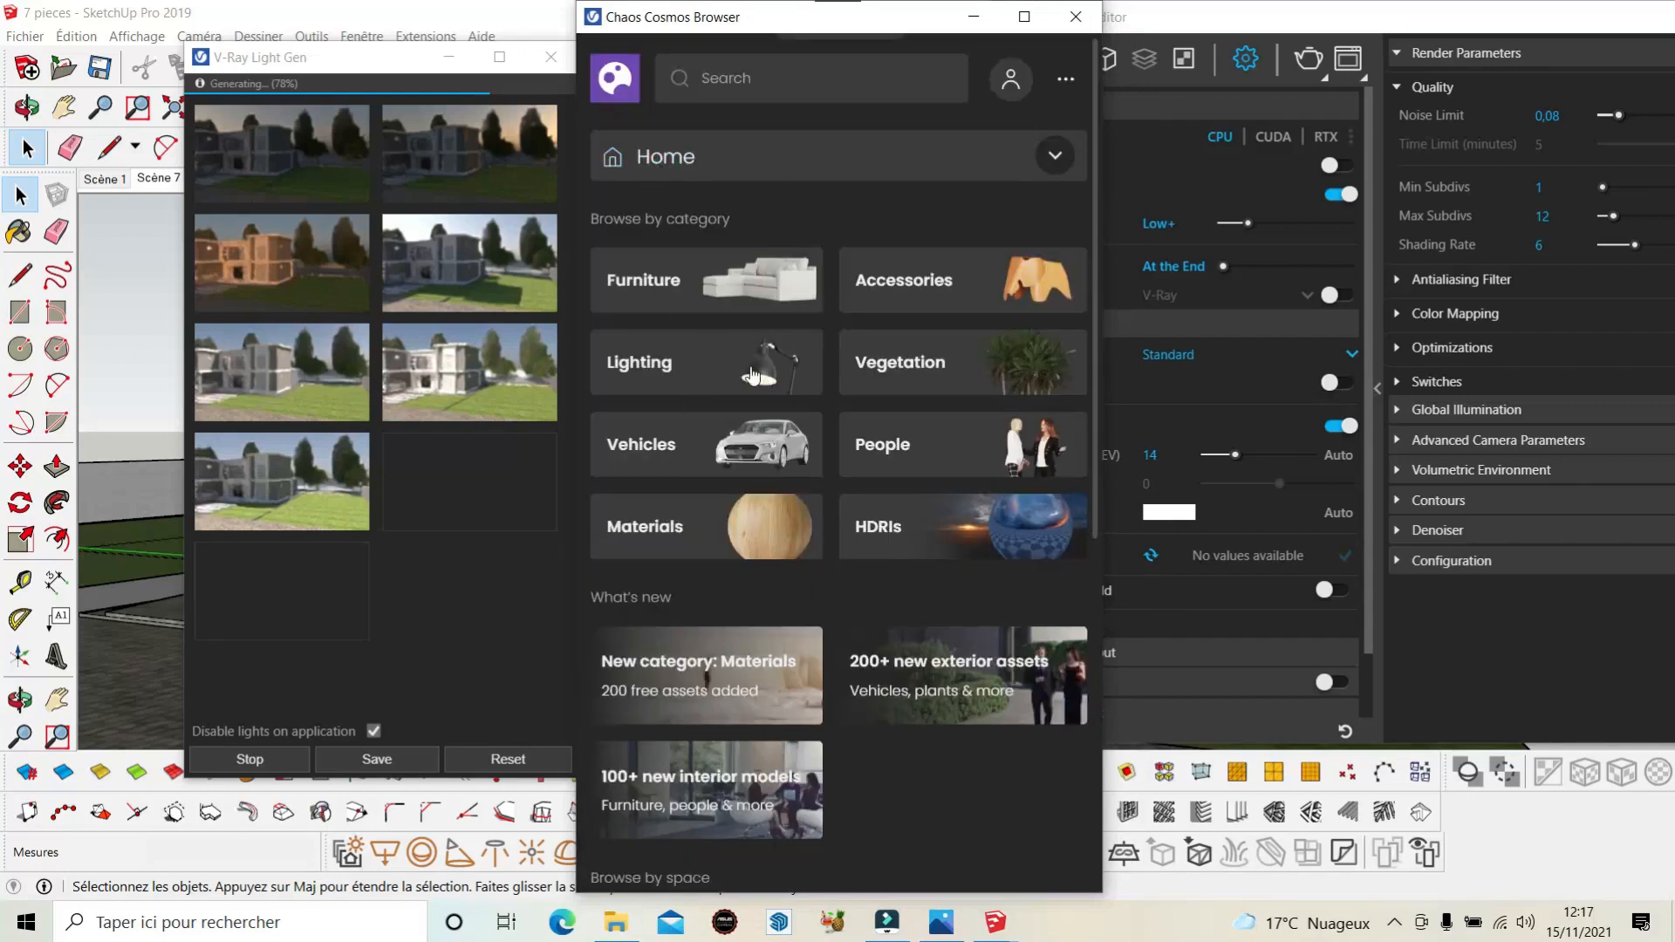
pyautogui.click(714, 353)
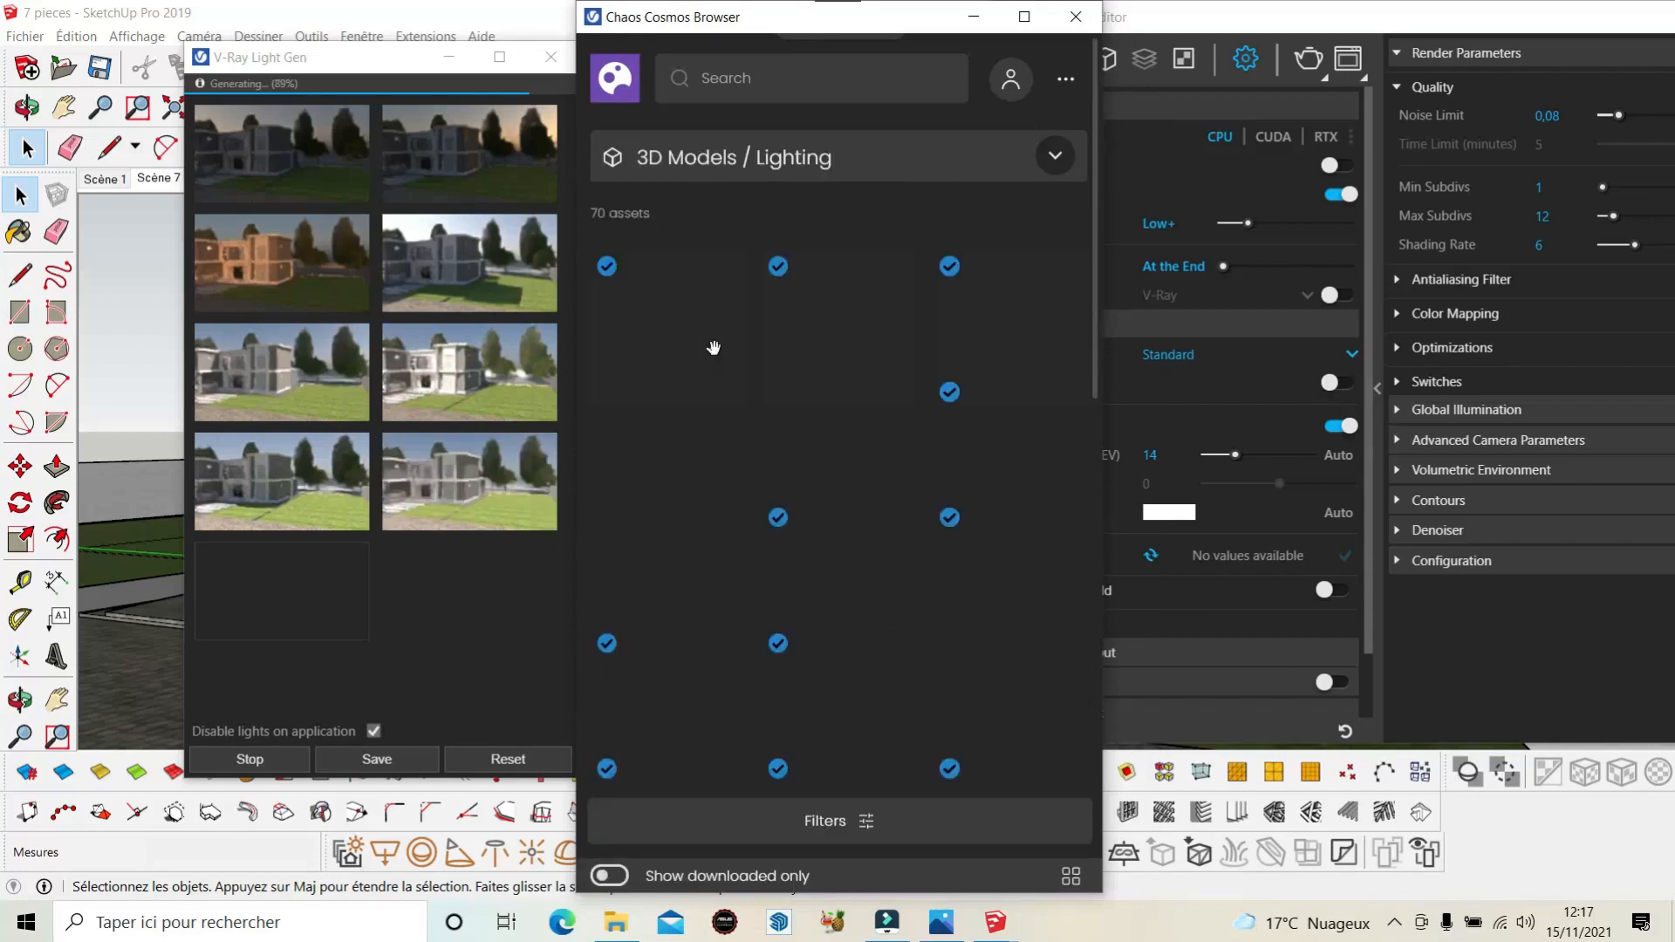
# Download Lamp Ceiling 001, Lamp Table 024 and Lamp Floor 012 from the Lighting category.
pyautogui.scroll(-5, 842, 390)
pyautogui.scroll(3, 838, 488)
pyautogui.click(668, 432)
pyautogui.click(667, 261)
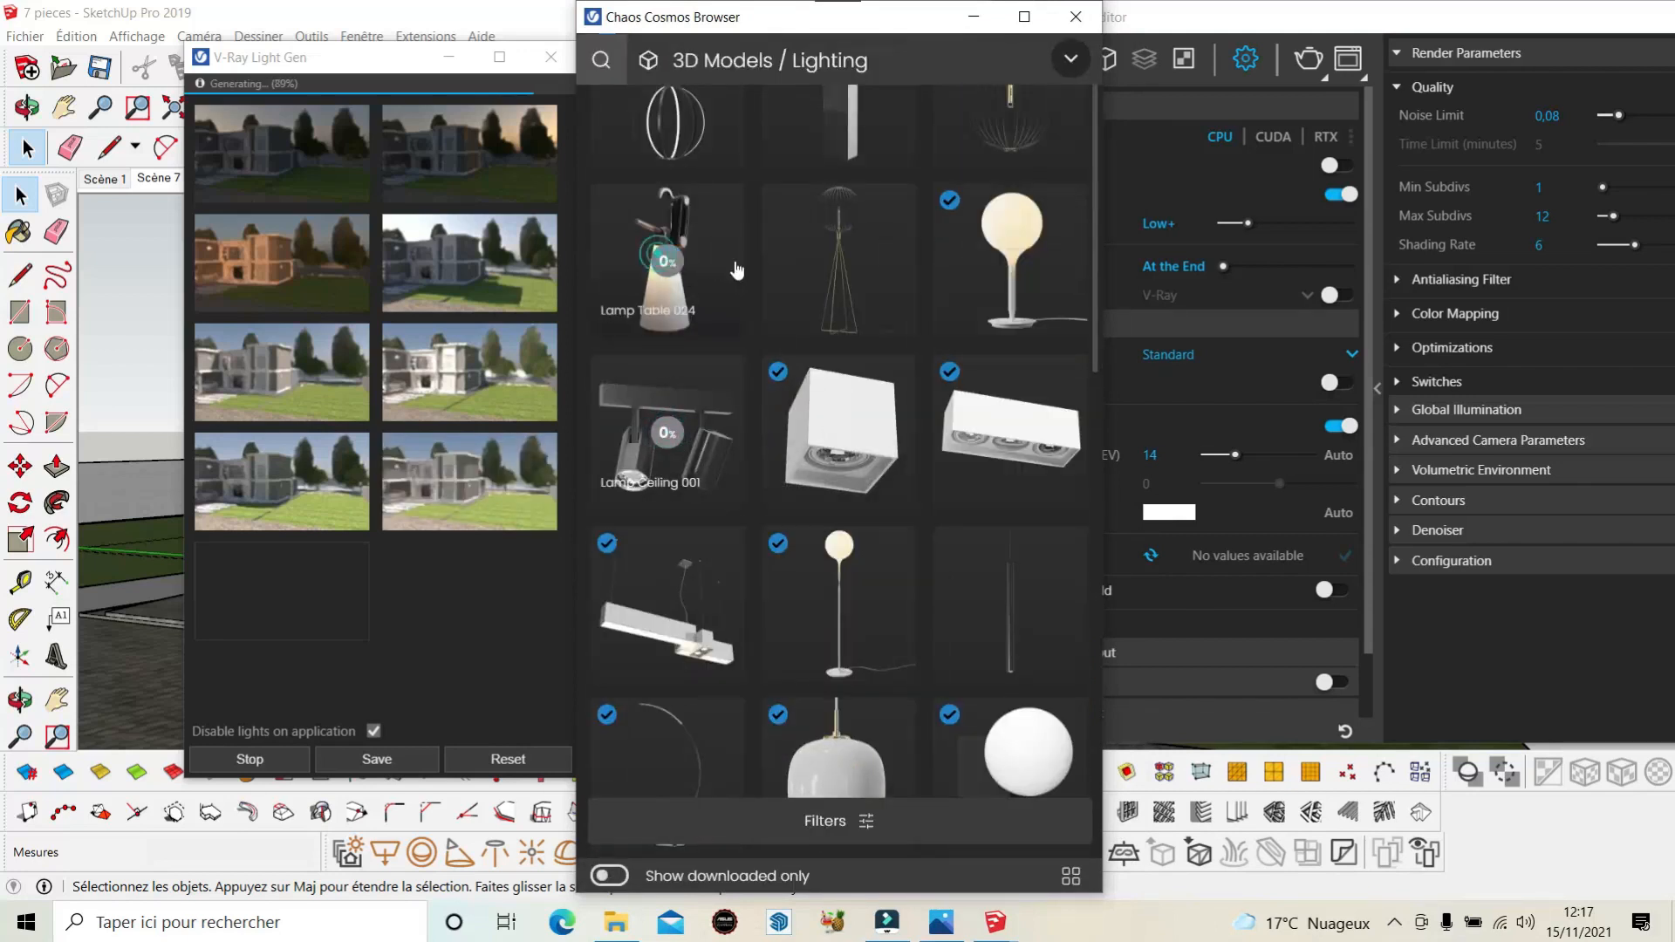
pyautogui.click(837, 262)
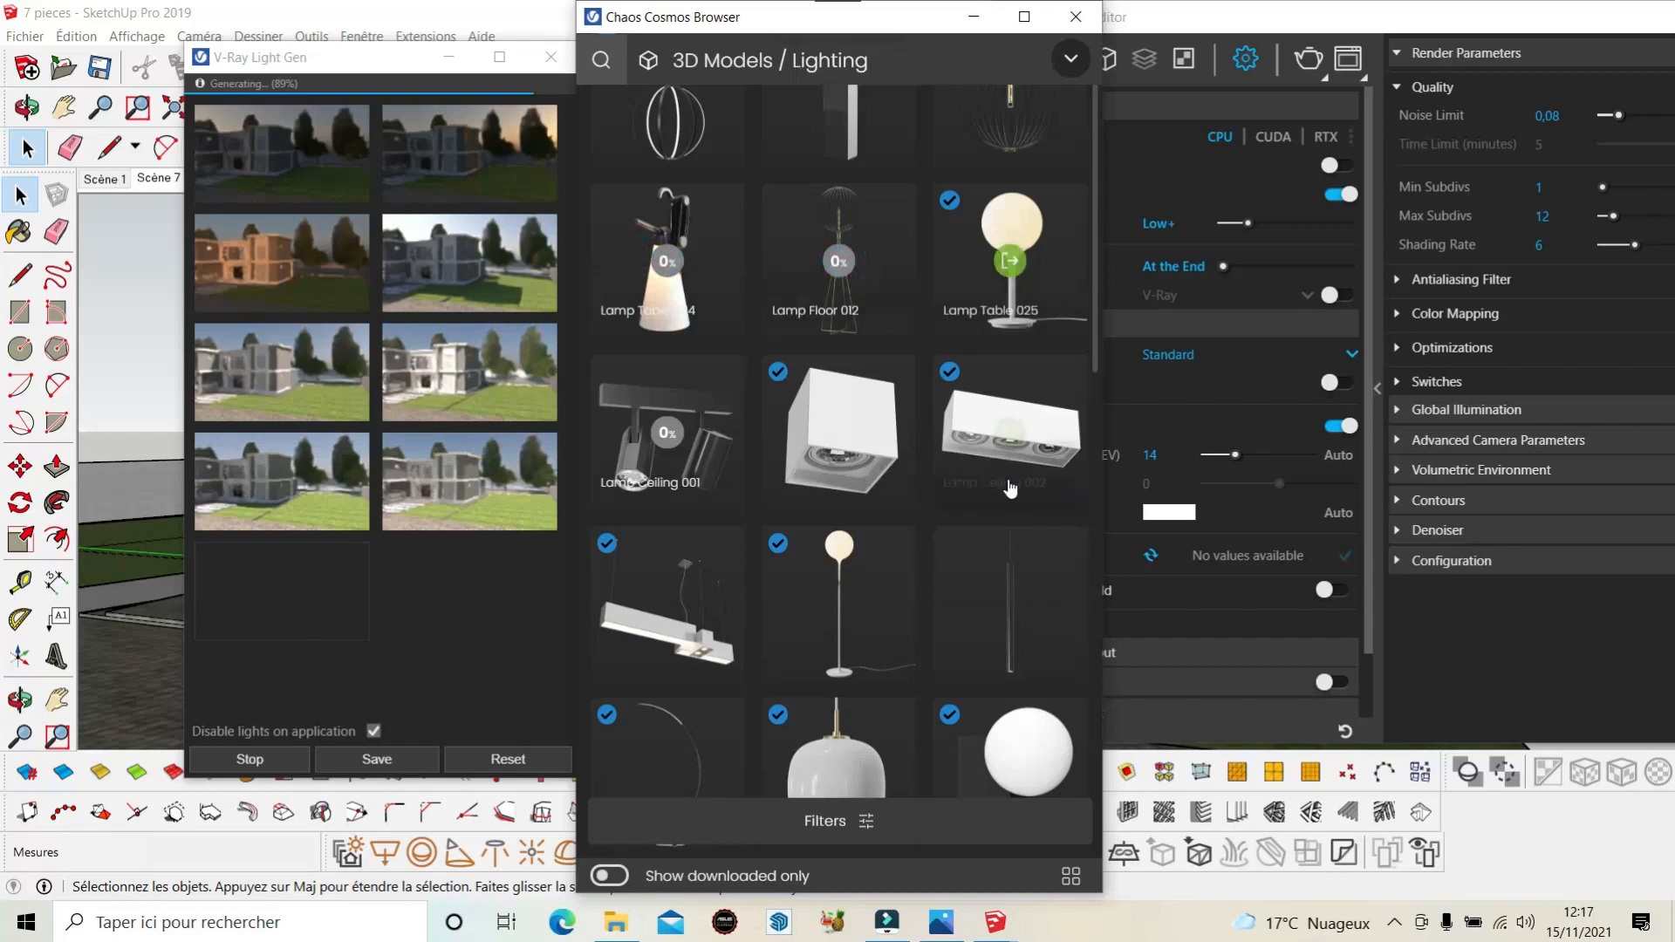
# Look through the whole Lighting category to review the available lamps and which of them are already downloaded.
pyautogui.scroll(-3, 926, 463)
pyautogui.scroll(-10, 924, 463)
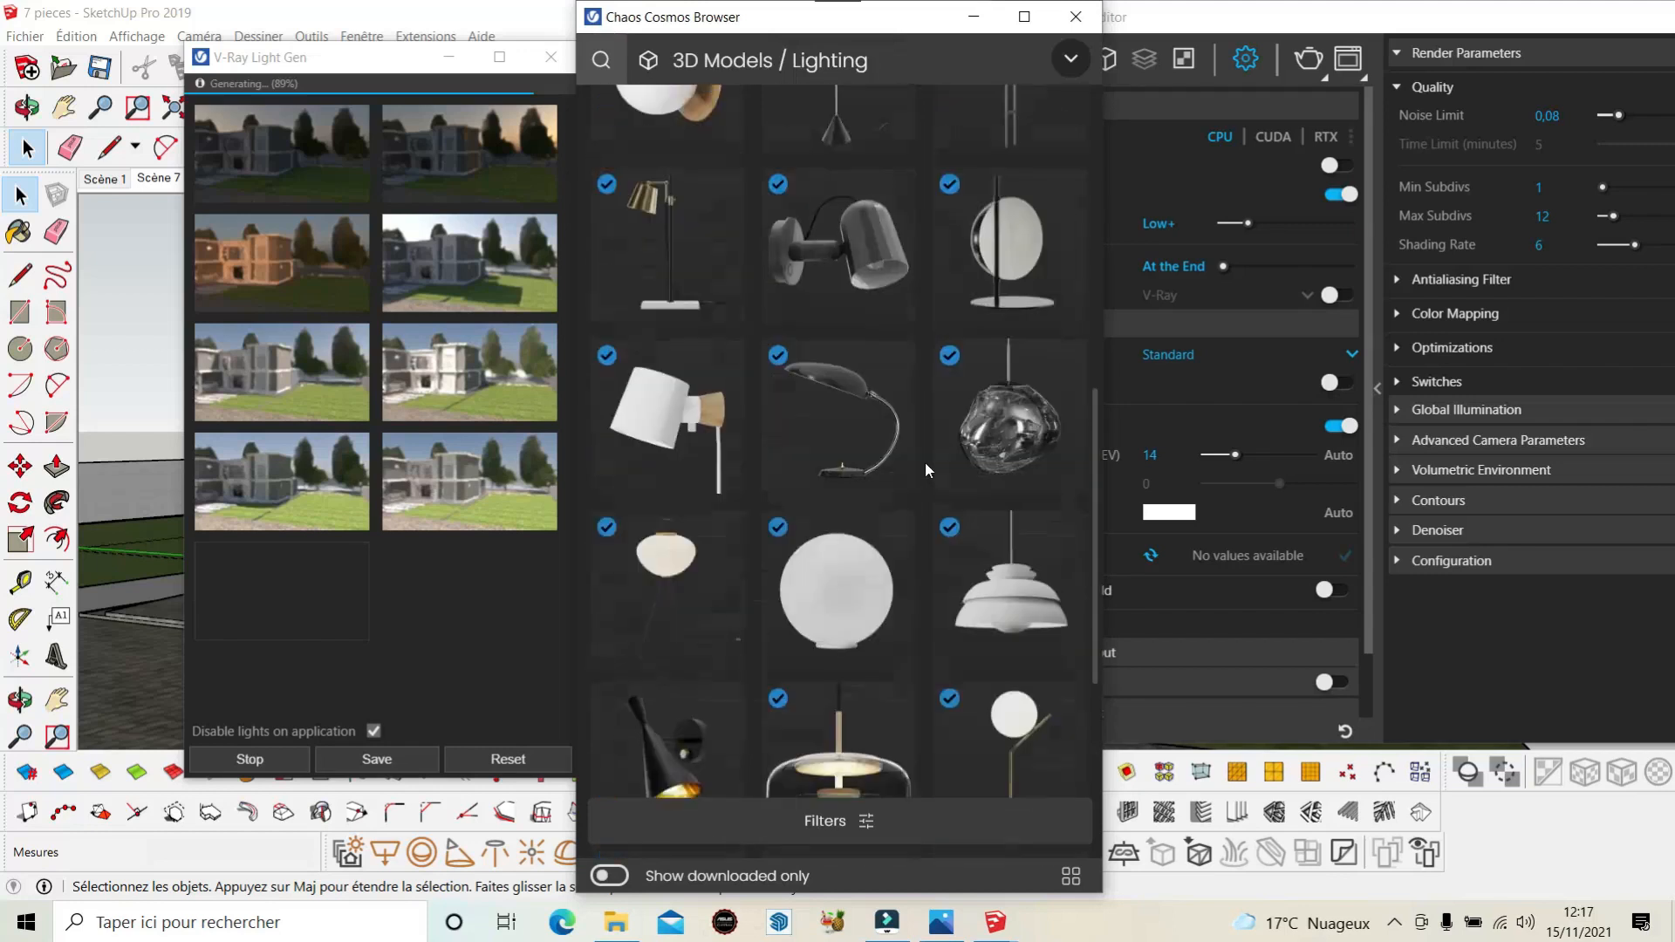
pyautogui.scroll(-2, 887, 526)
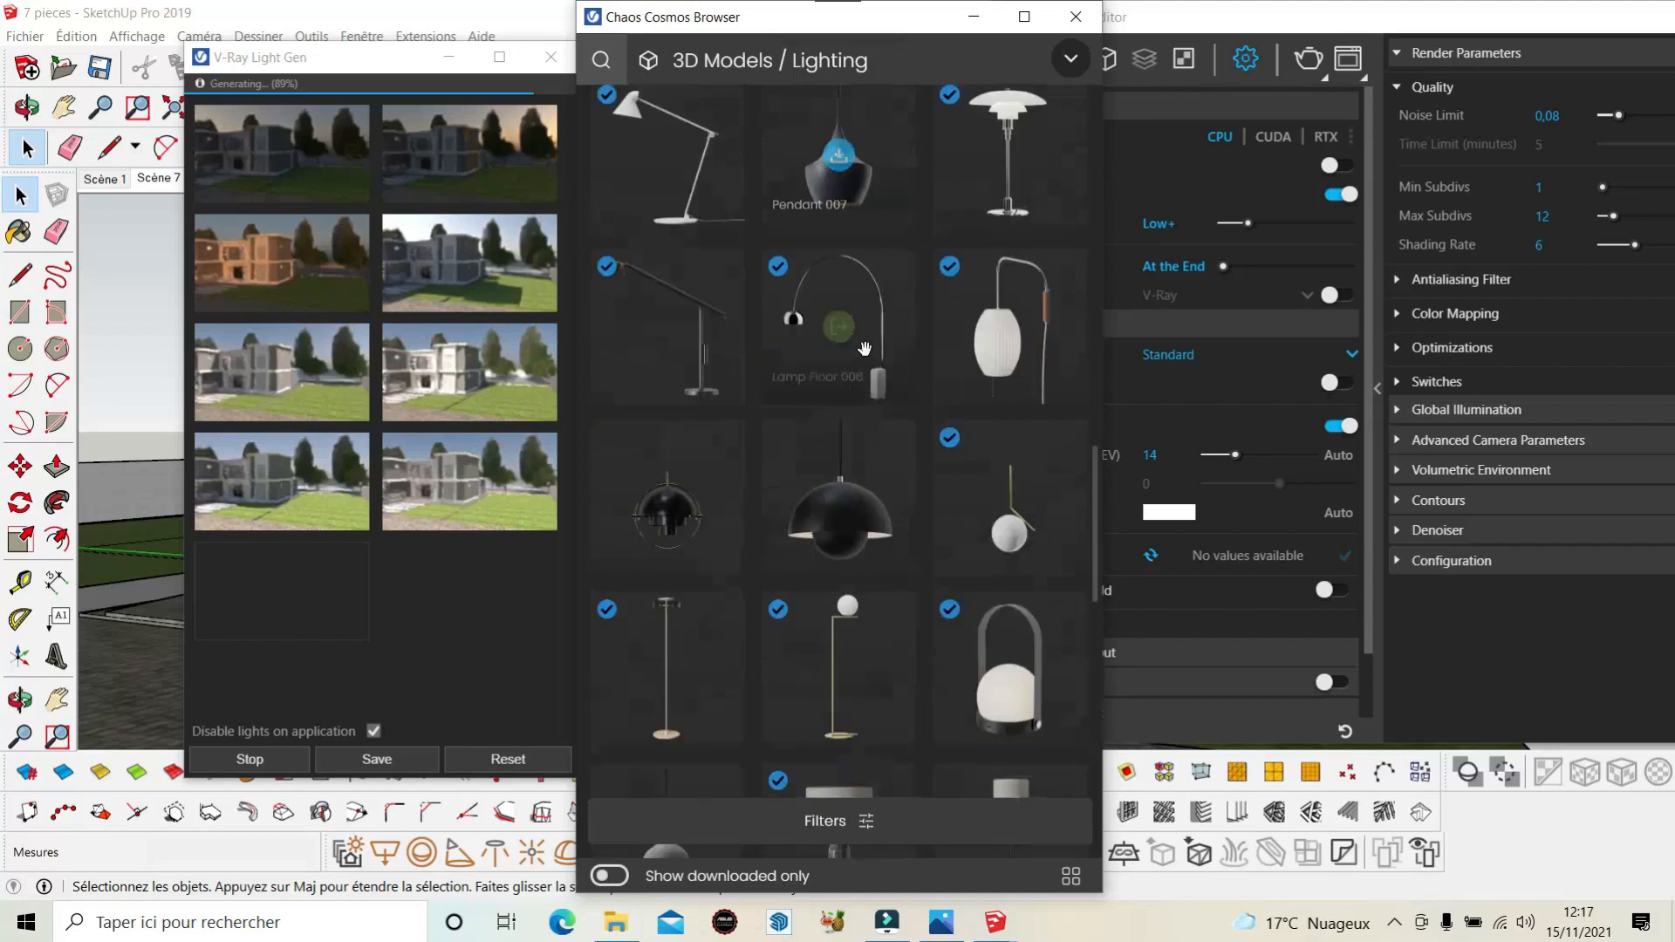
pyautogui.scroll(15, 864, 349)
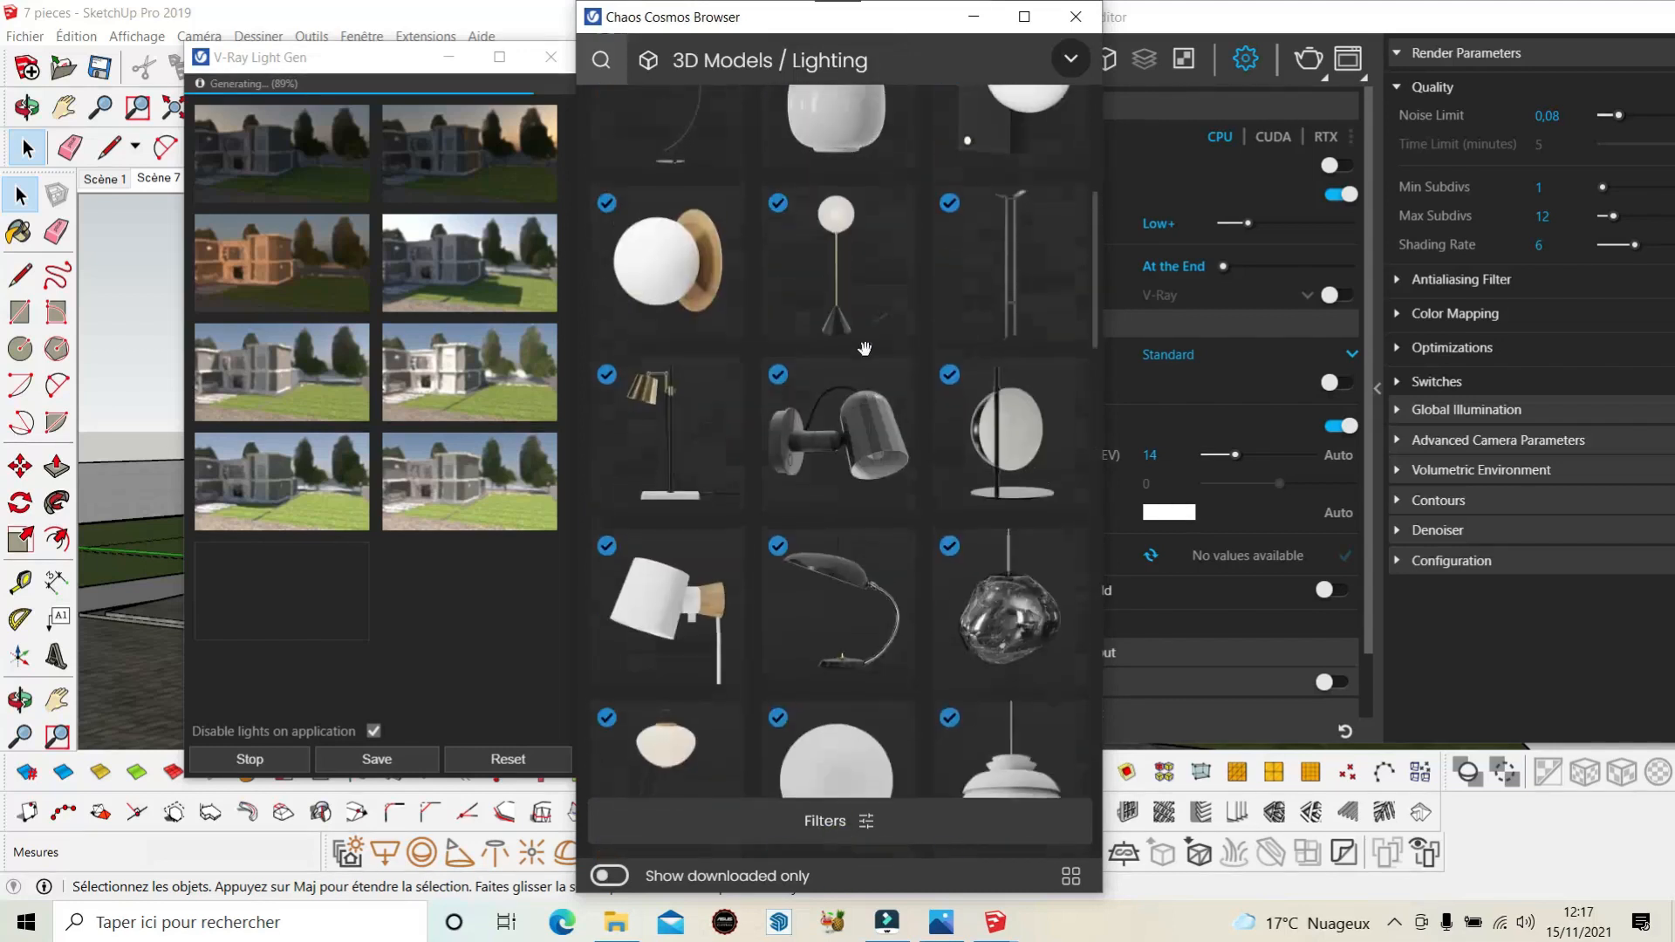
pyautogui.scroll(-8, 859, 349)
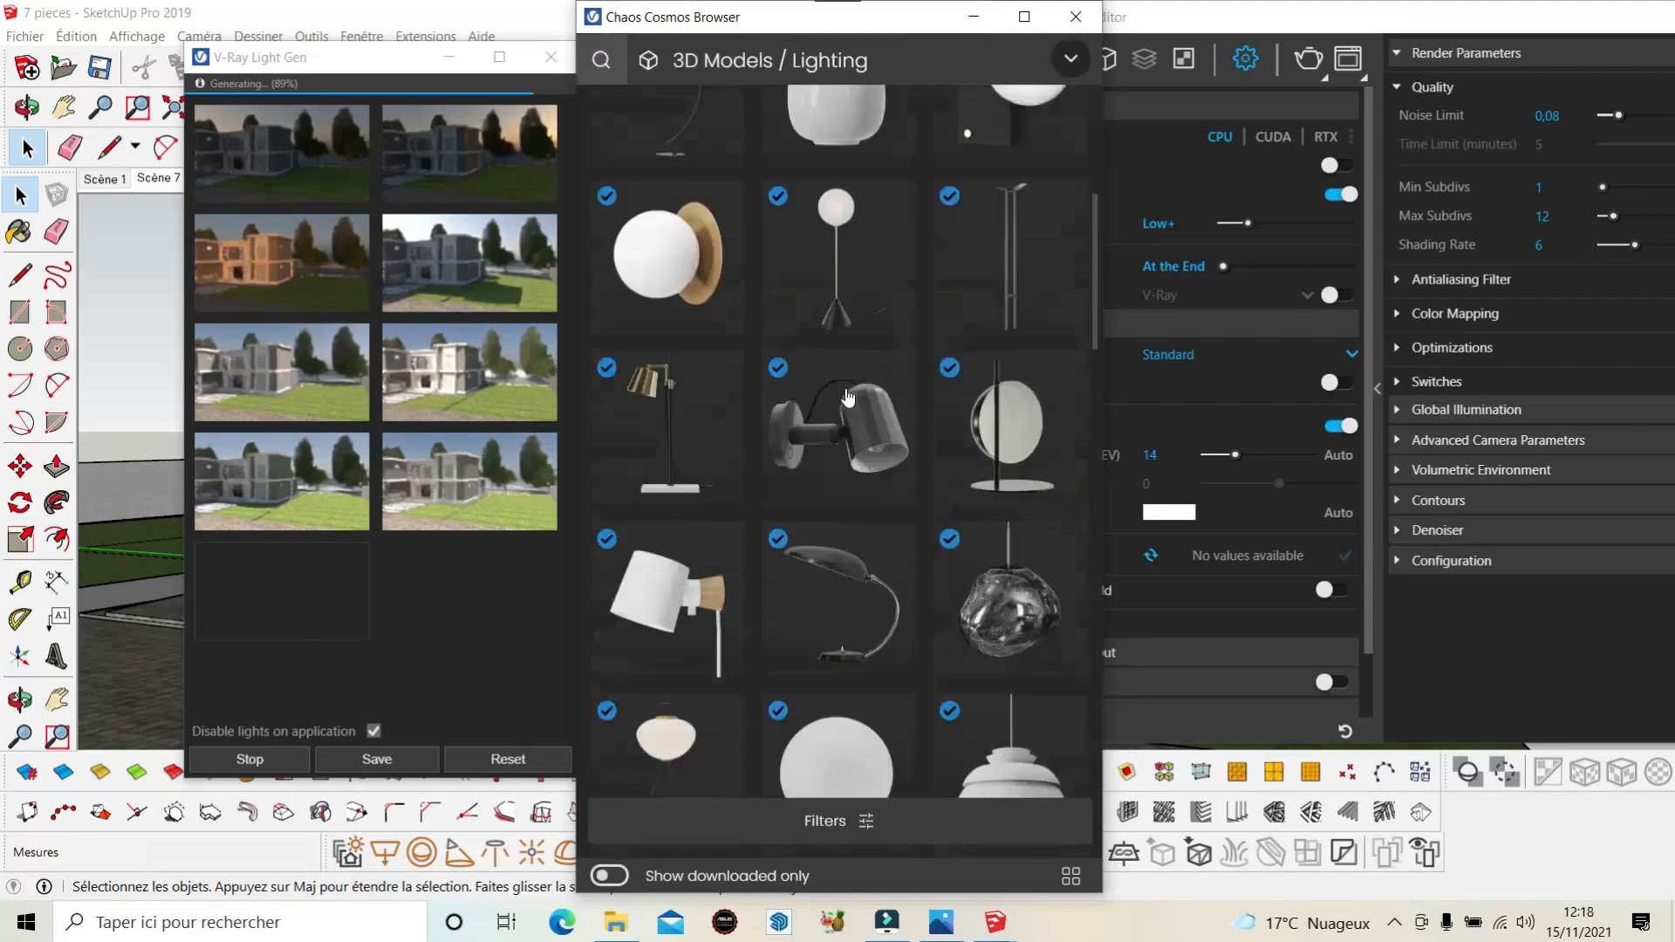
pyautogui.scroll(-10, 844, 386)
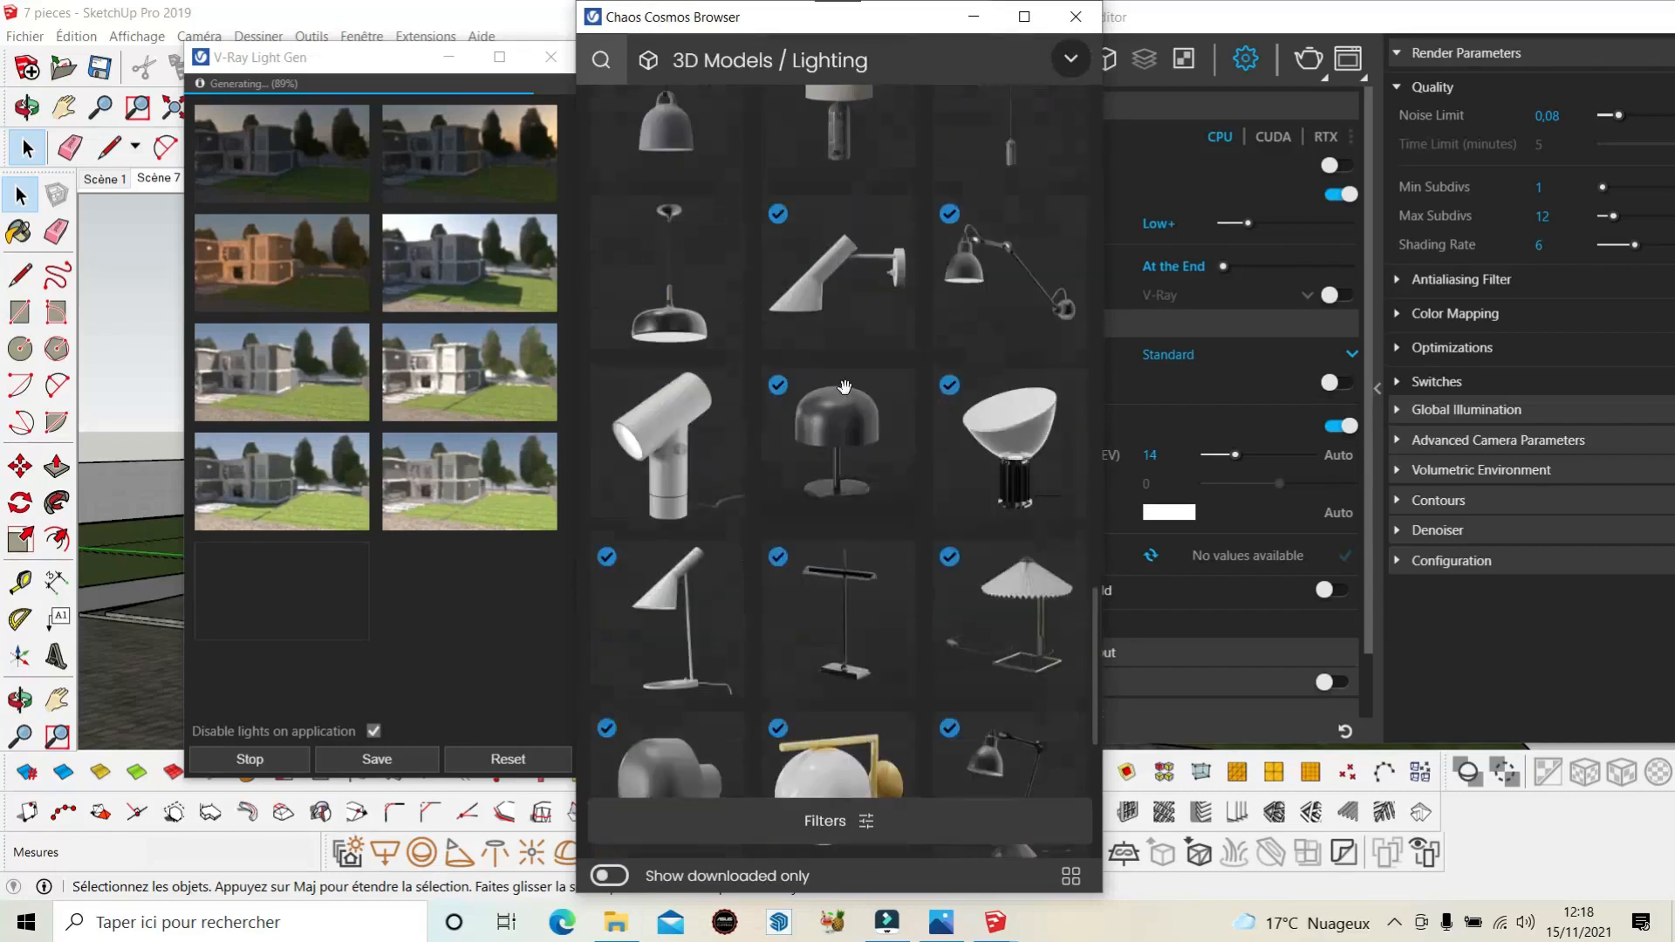
pyautogui.scroll(1, 799, 527)
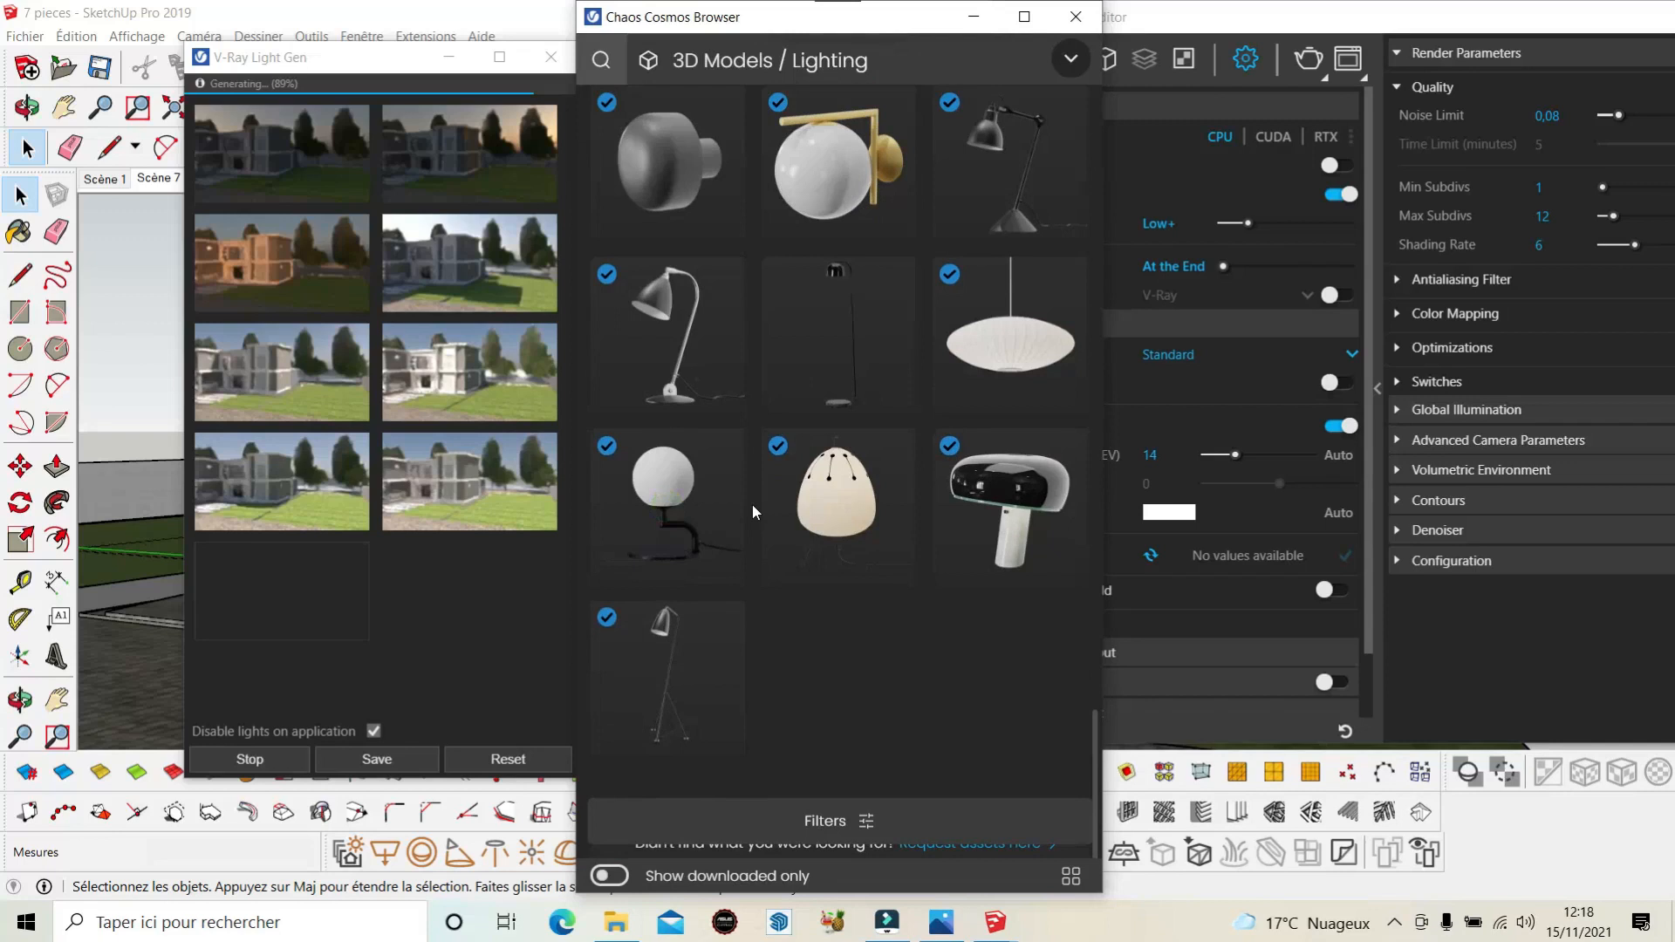
pyautogui.scroll(2, 752, 505)
pyautogui.scroll(5, 752, 504)
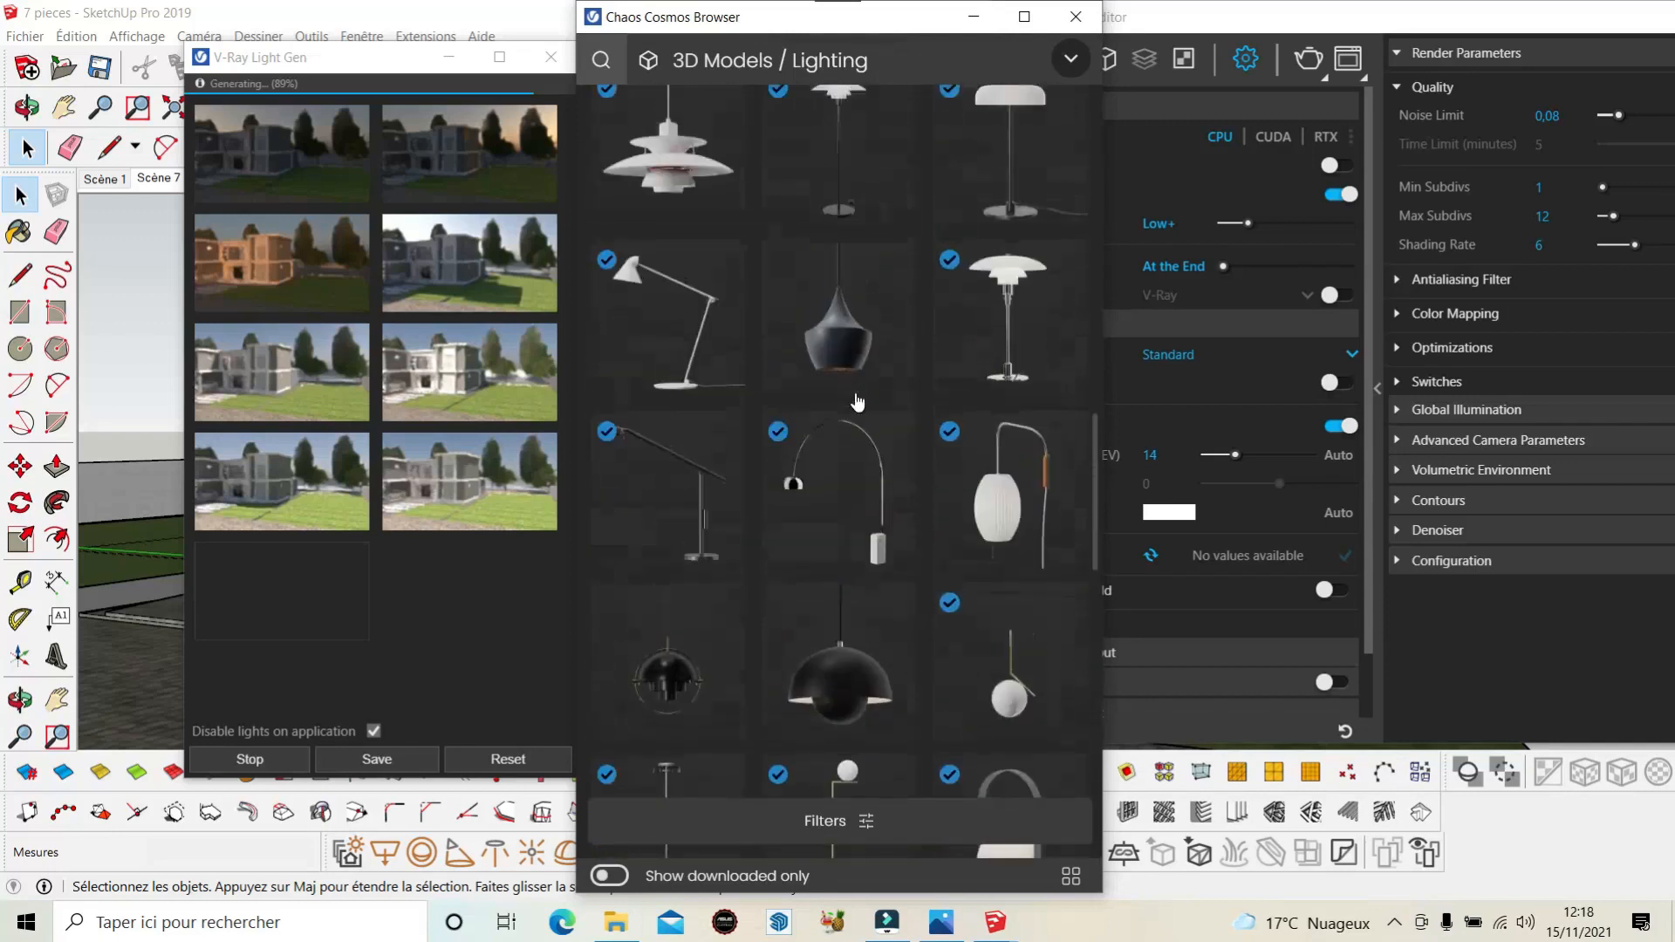
pyautogui.scroll(5, 820, 393)
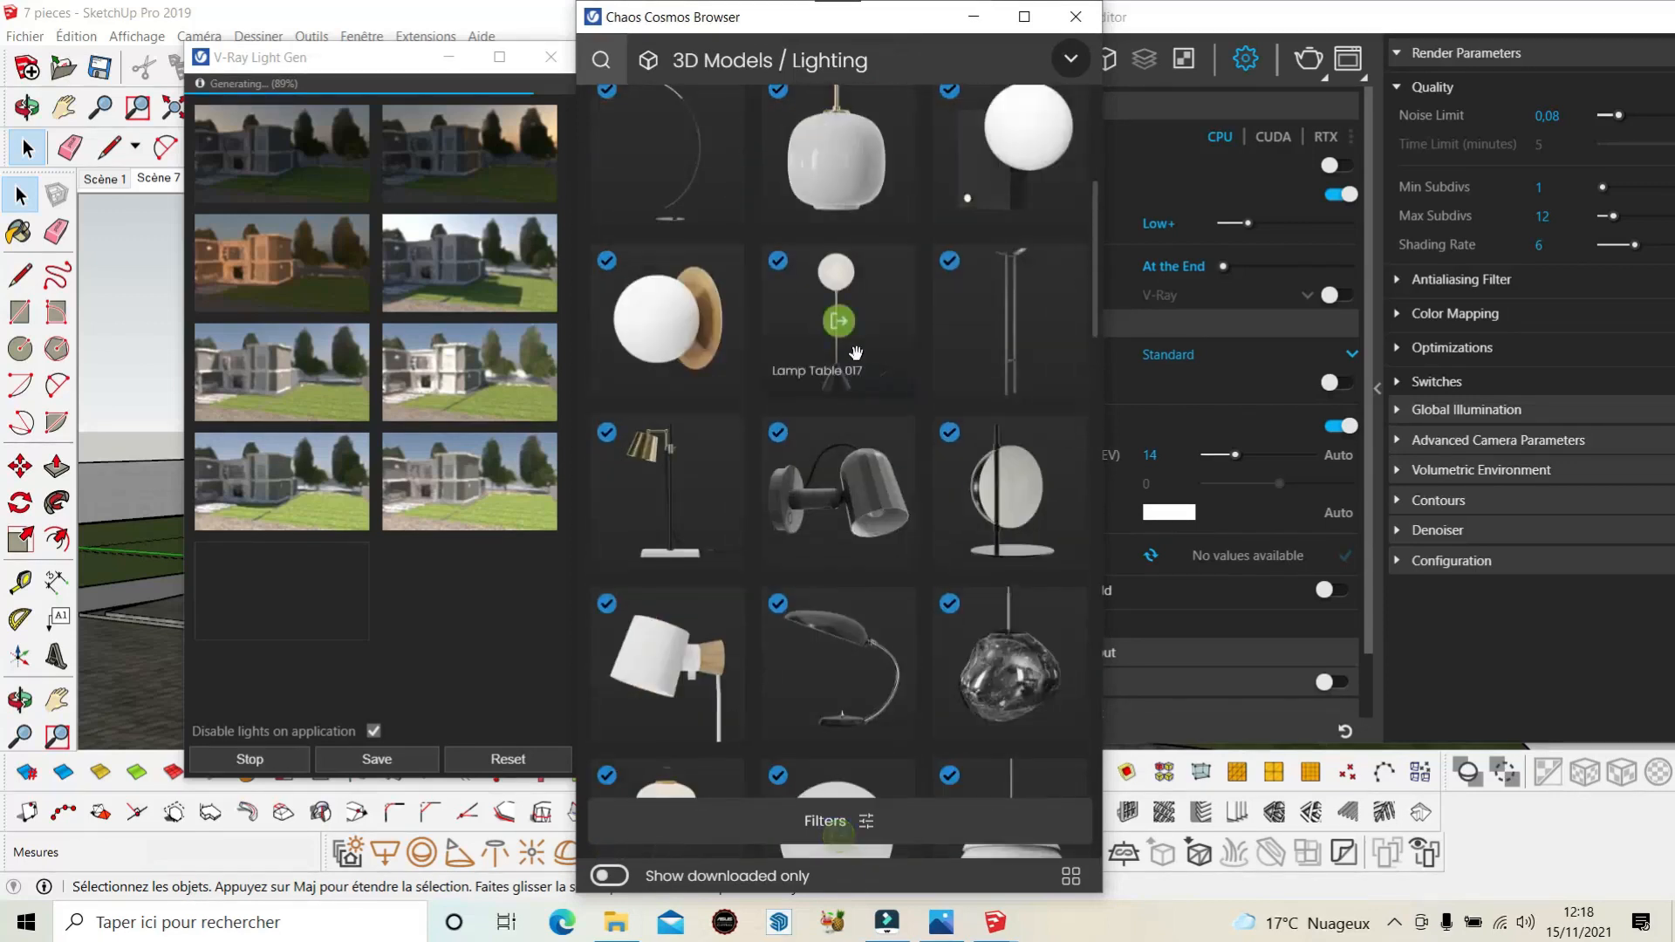
pyautogui.scroll(5, 783, 387)
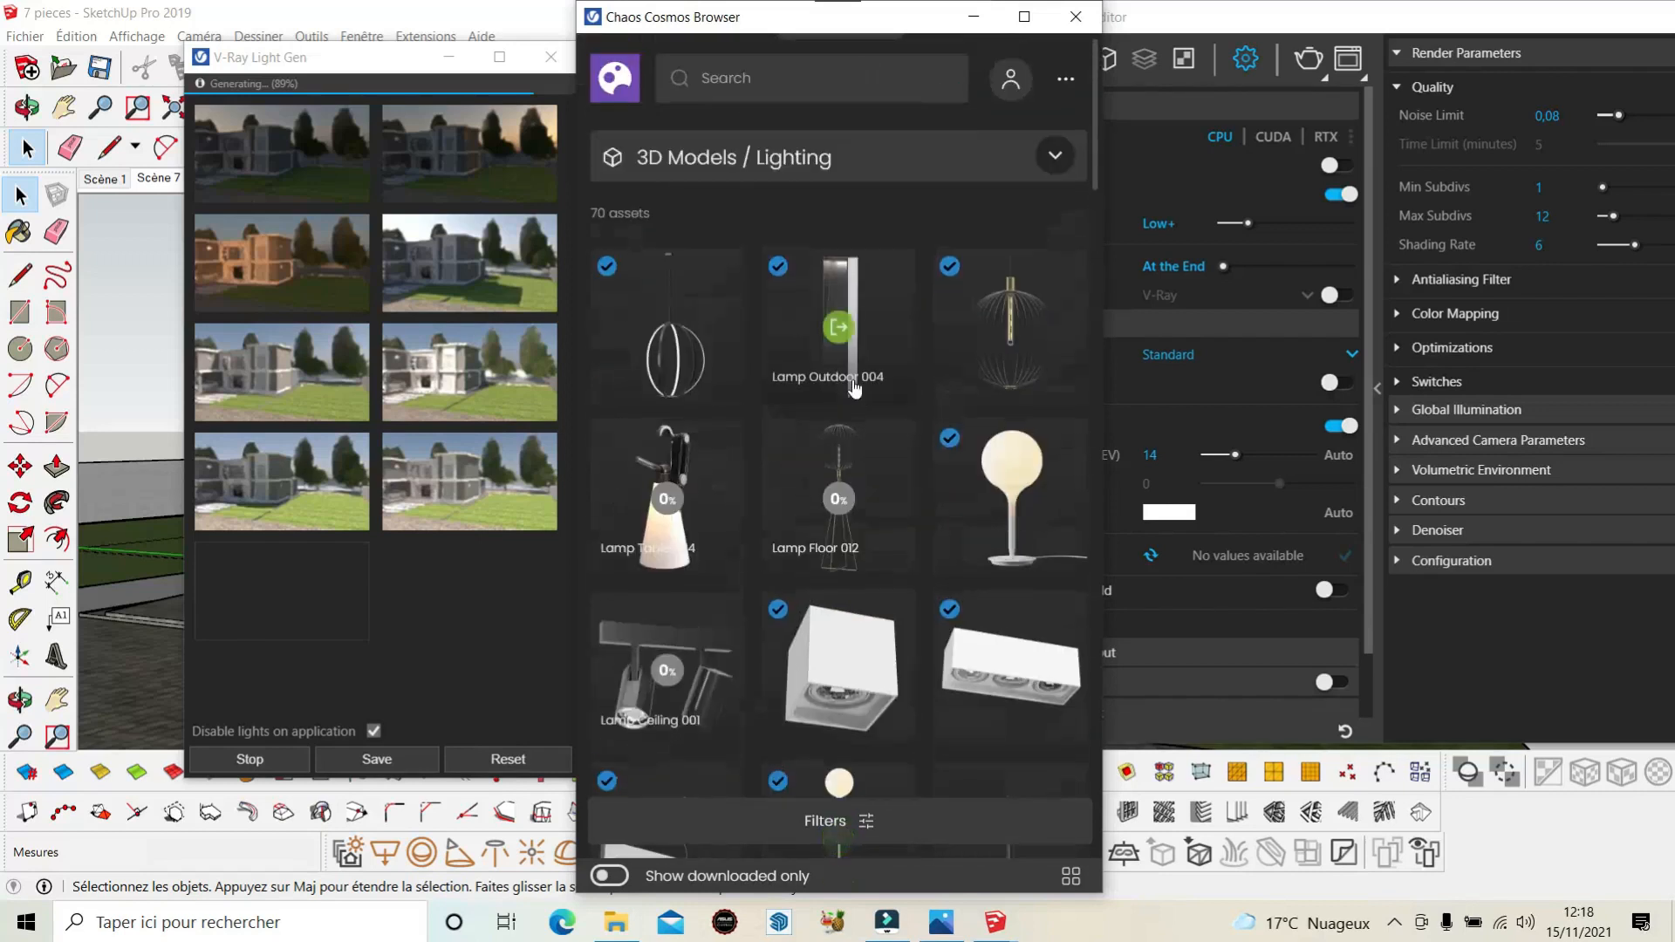
pyautogui.scroll(-10, 854, 391)
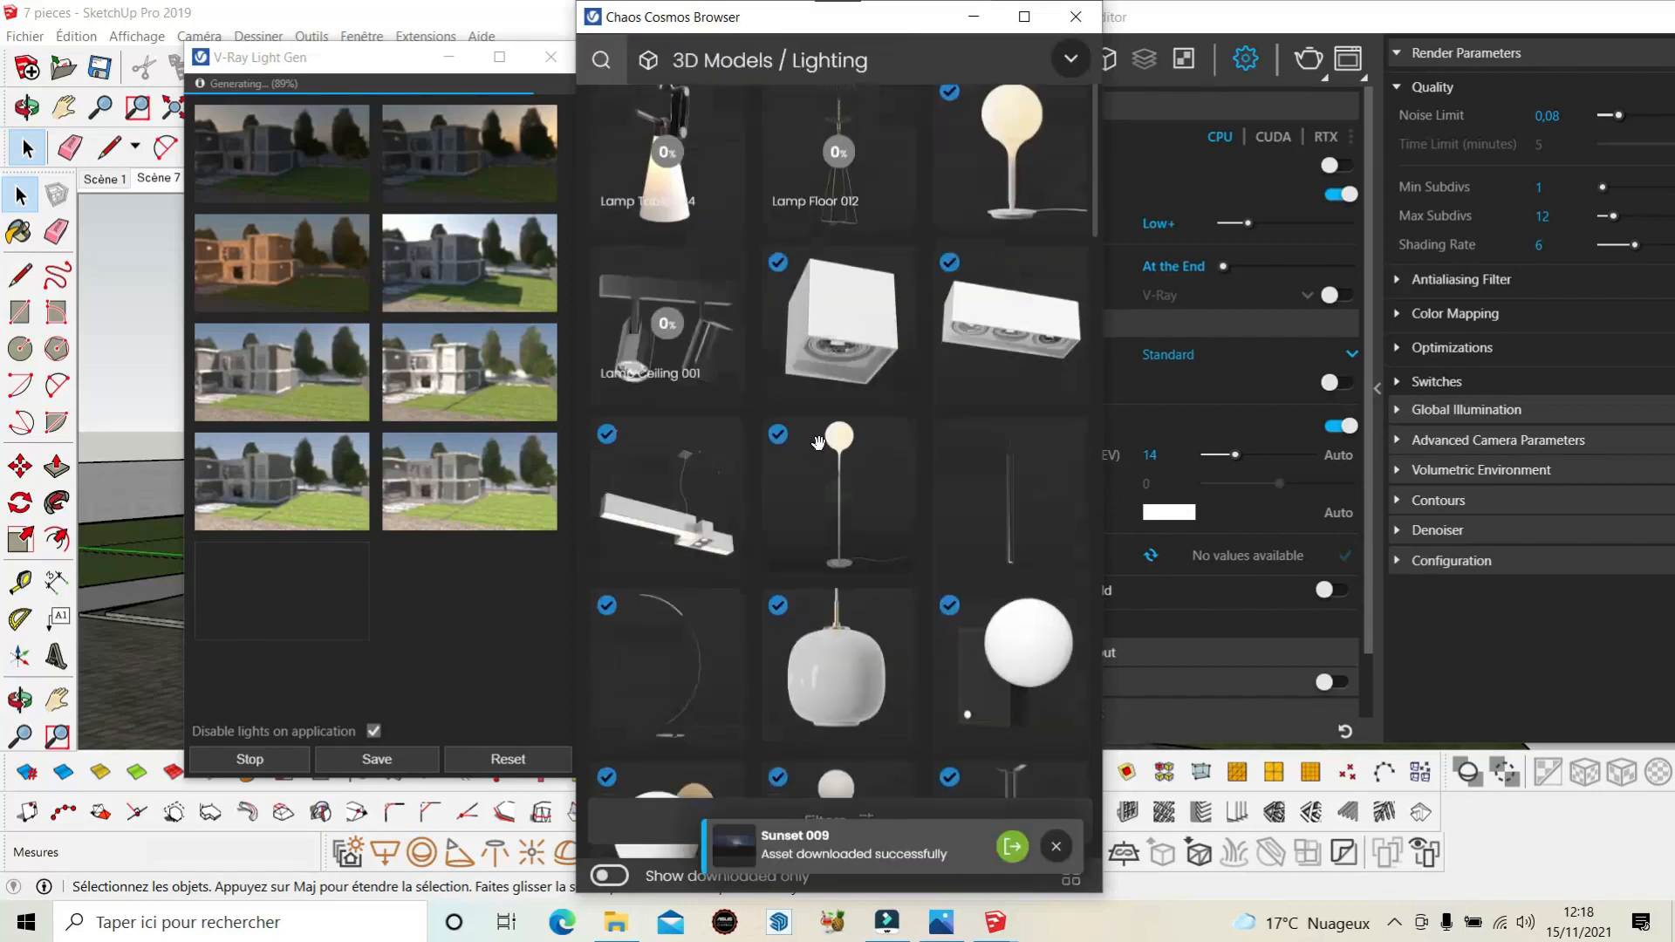
pyautogui.scroll(-5, 899, 477)
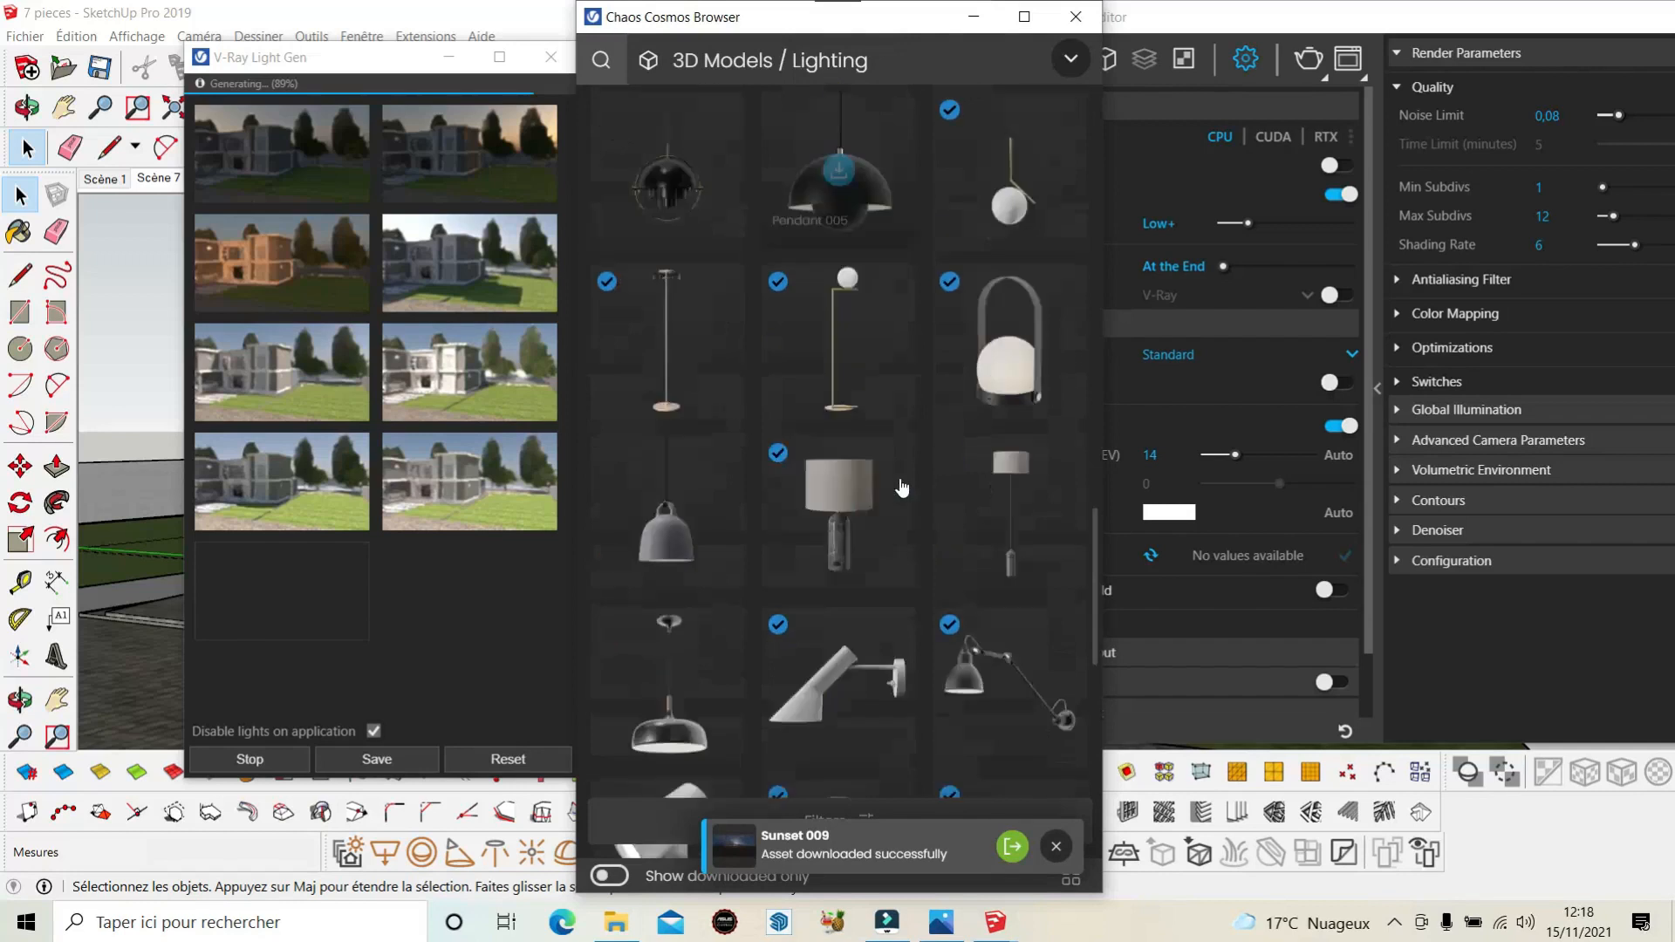
pyautogui.scroll(10, 869, 298)
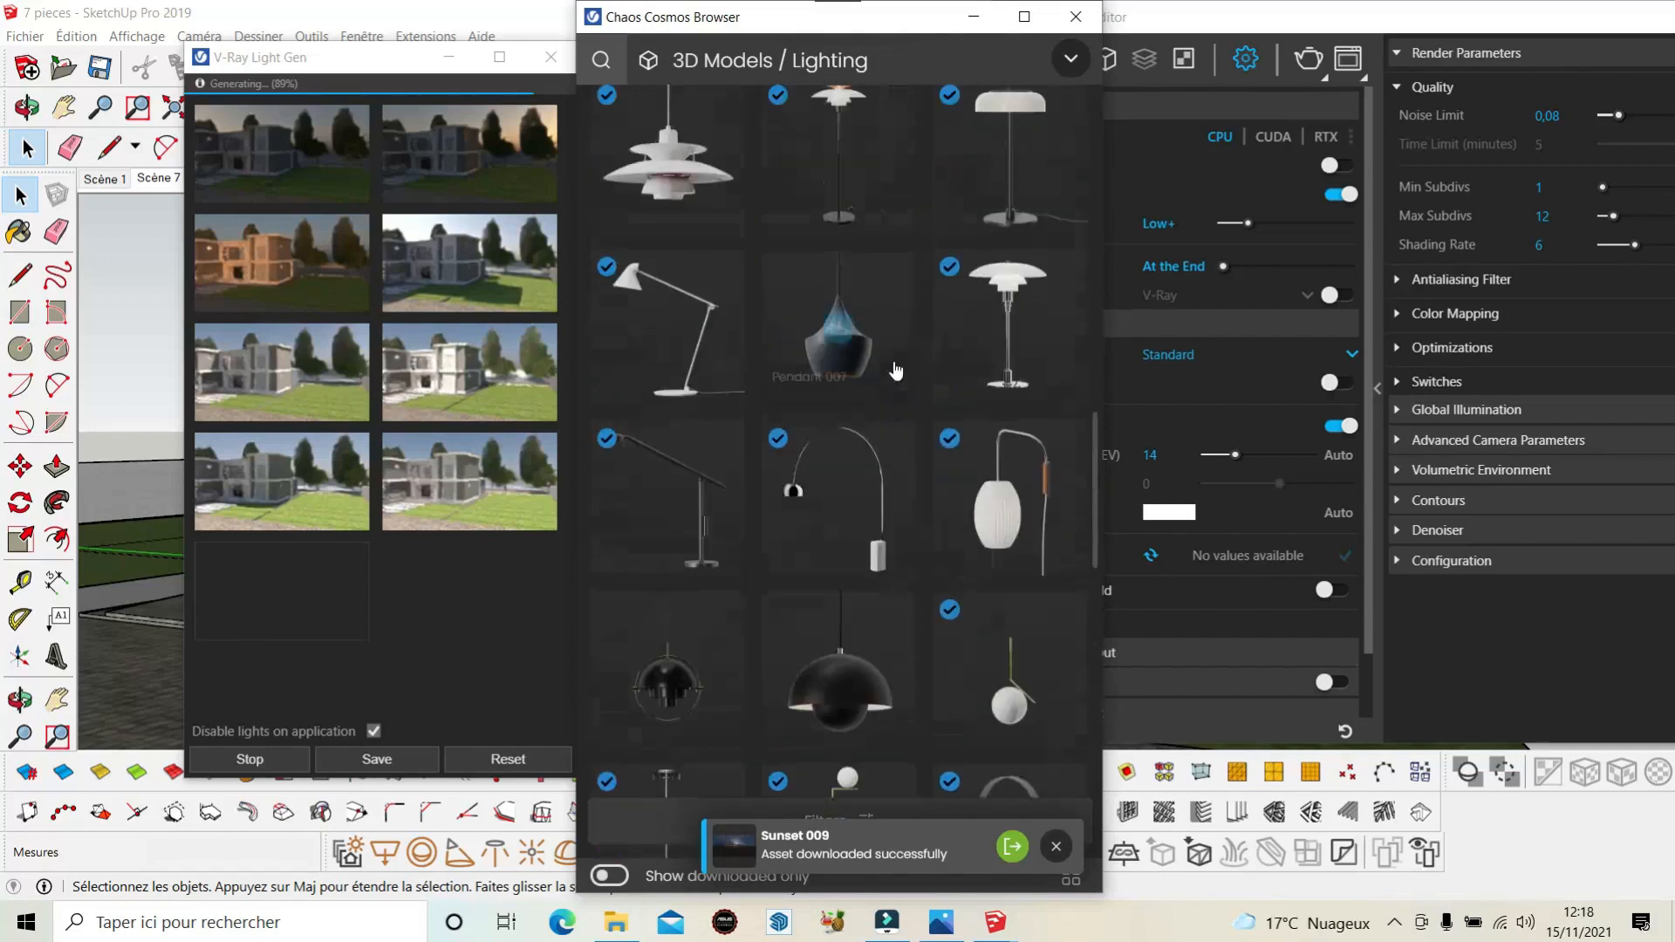
pyautogui.scroll(3, 878, 365)
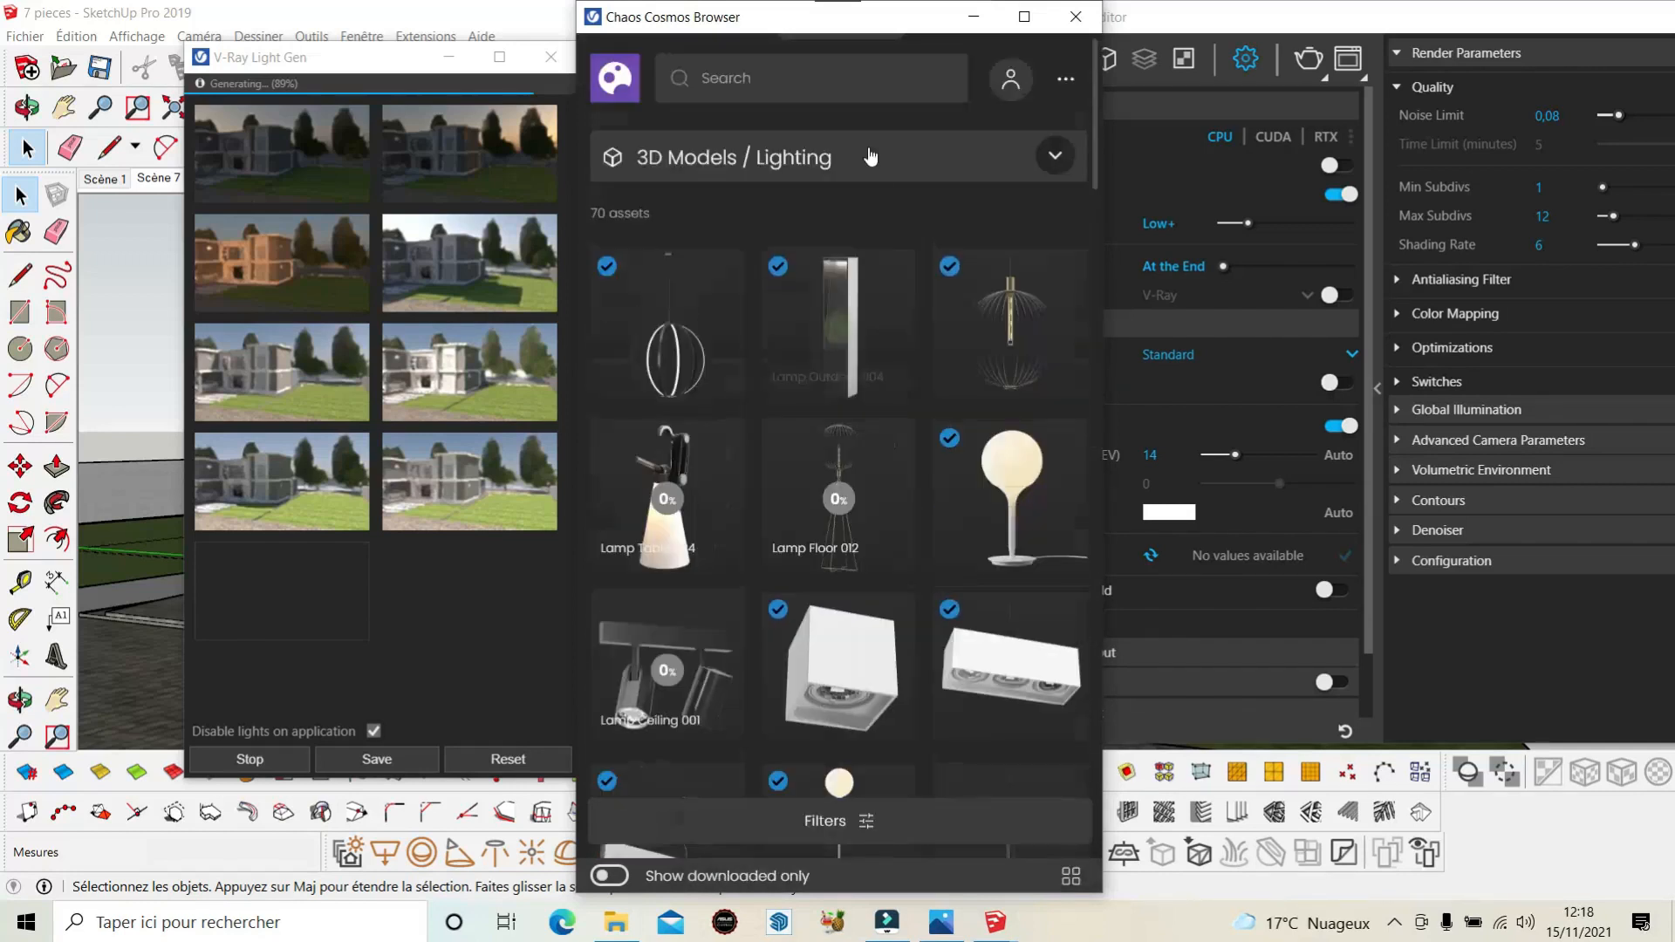
# Download Car 006 and SUV 001 from the Vehicles category and minimise the Cosmos browser.
pyautogui.click(867, 153)
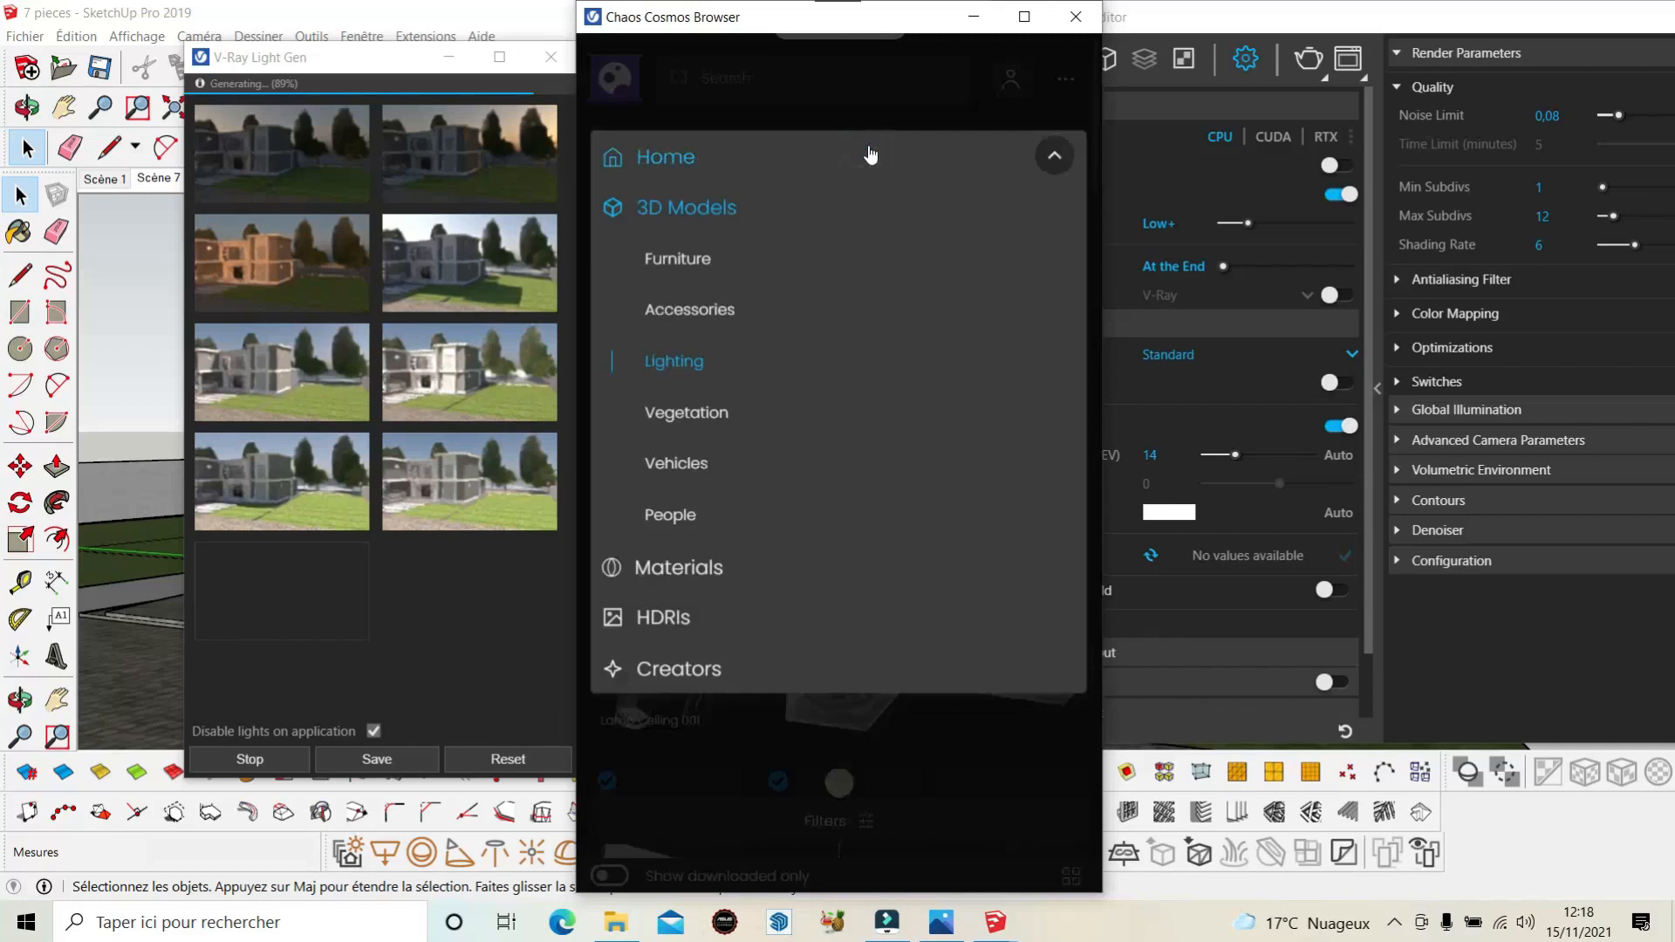
pyautogui.click(695, 469)
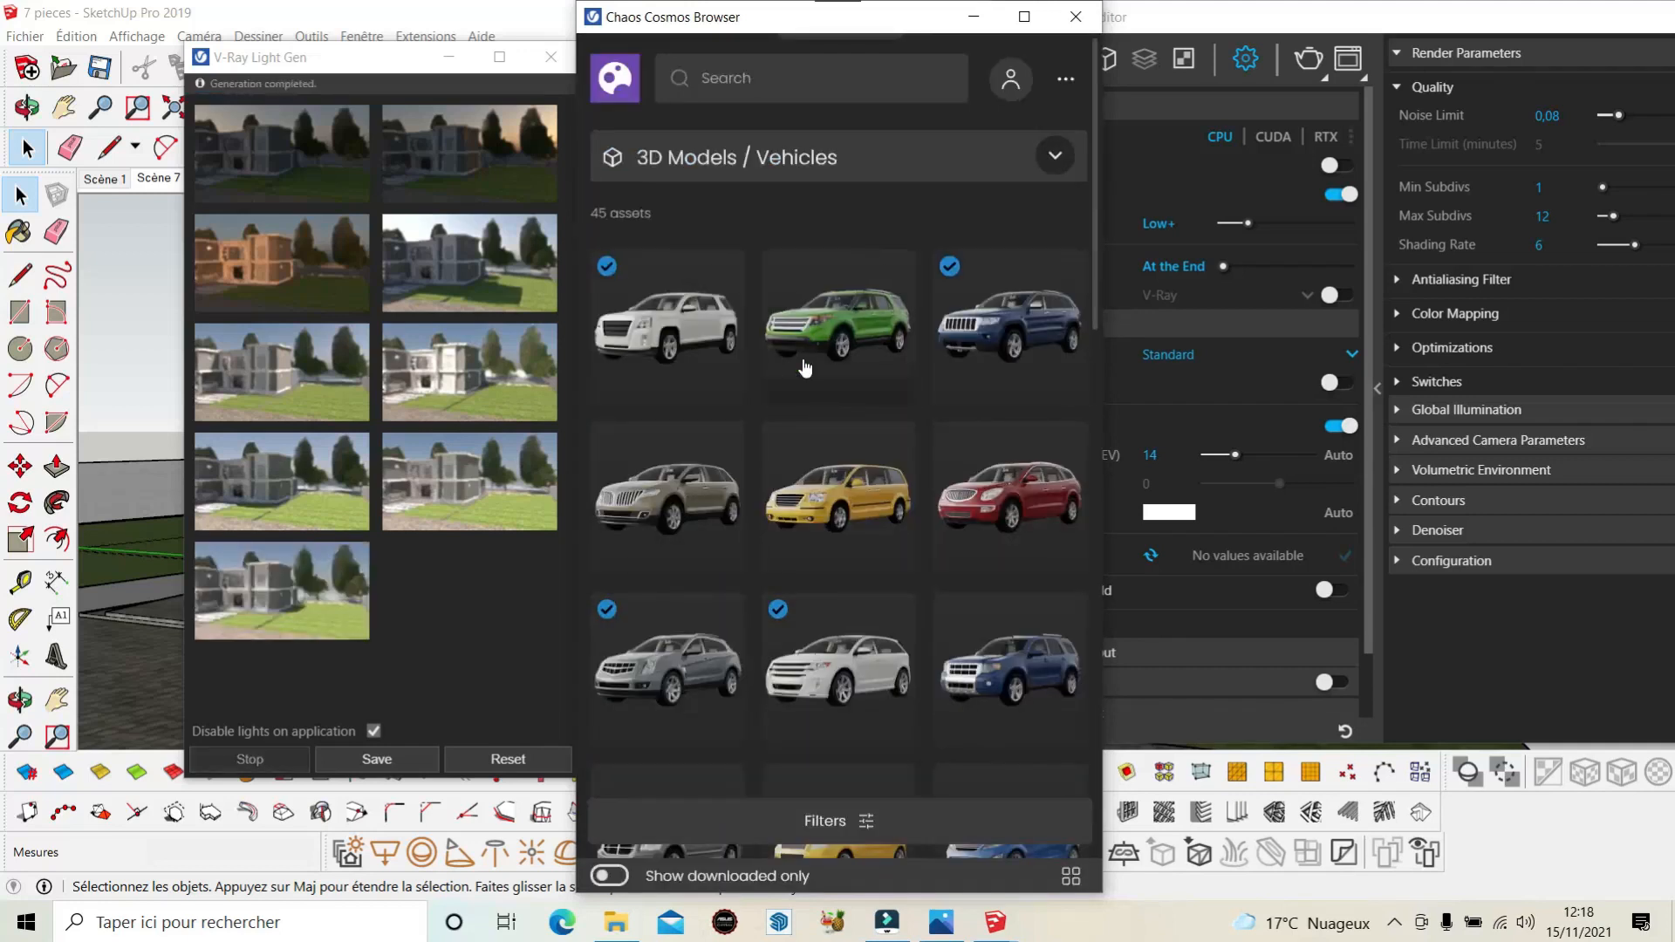
pyautogui.scroll(-15, 788, 521)
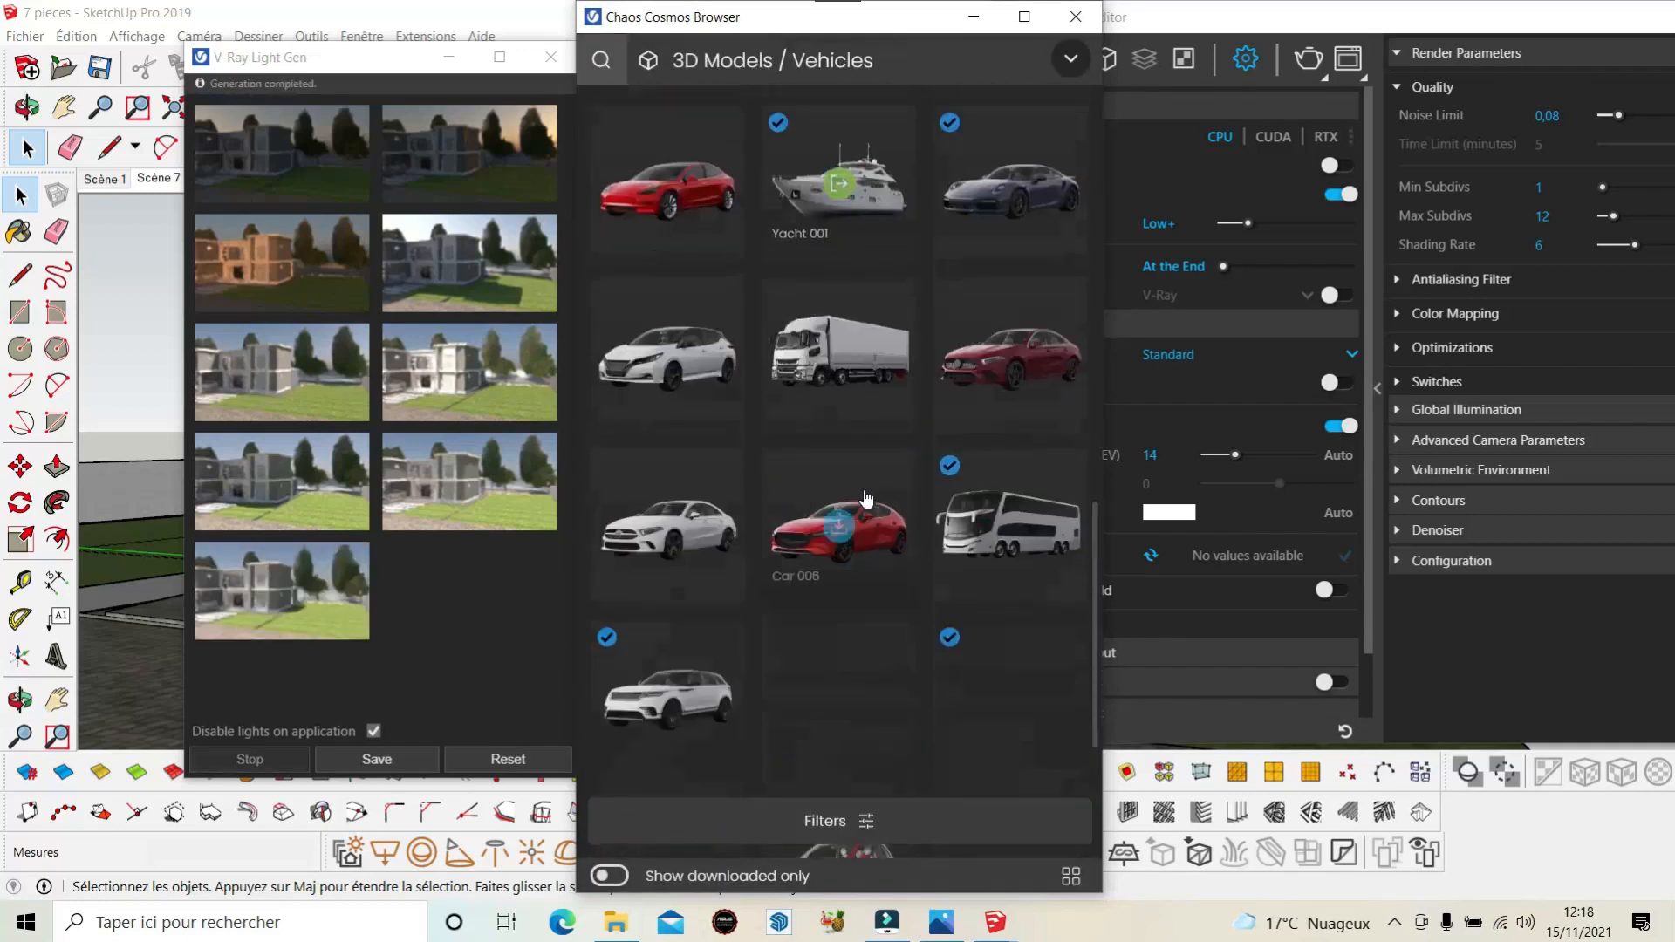
pyautogui.click(838, 311)
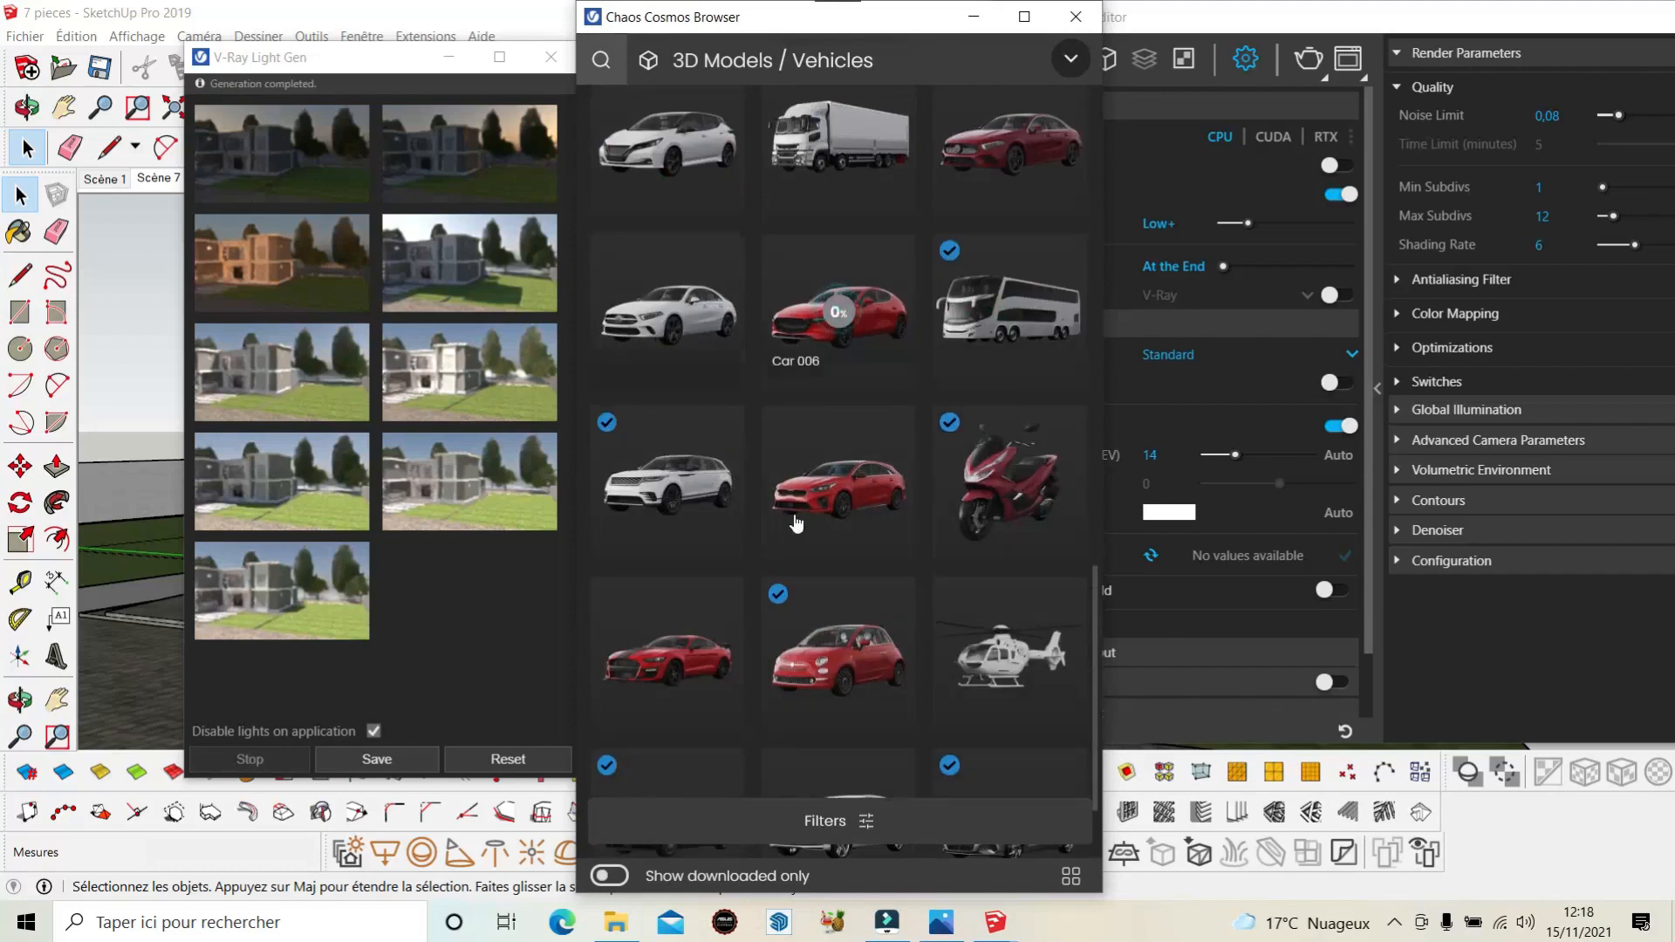
pyautogui.scroll(-4, 877, 546)
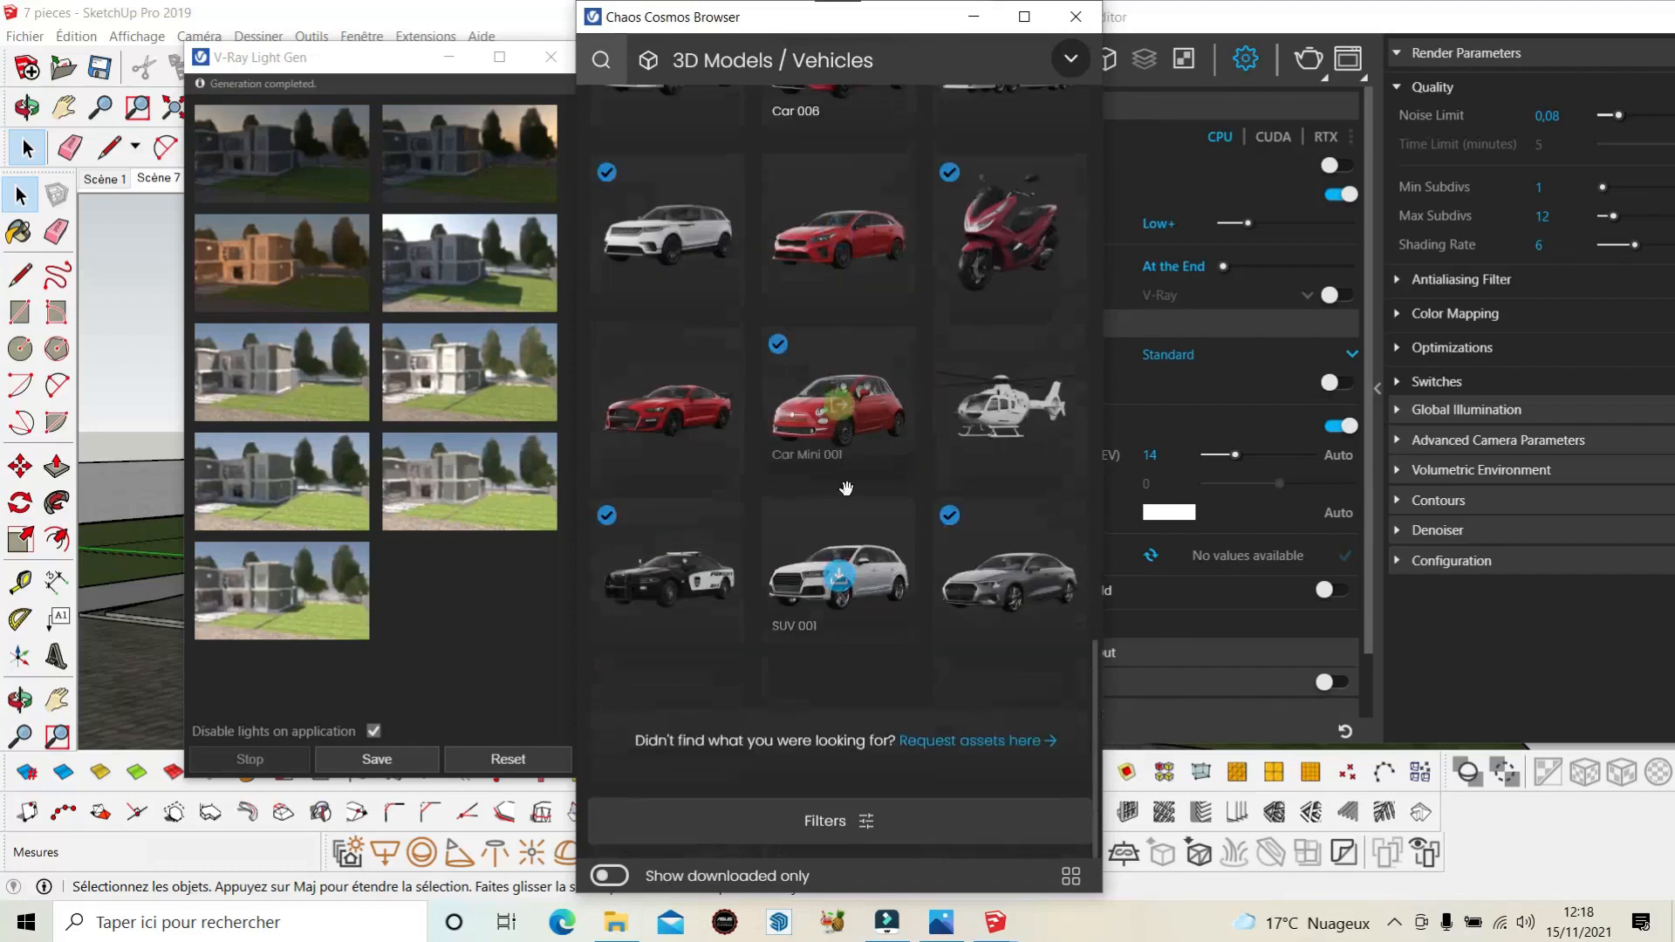
pyautogui.scroll(1, 837, 698)
pyautogui.click(837, 693)
pyautogui.click(978, 24)
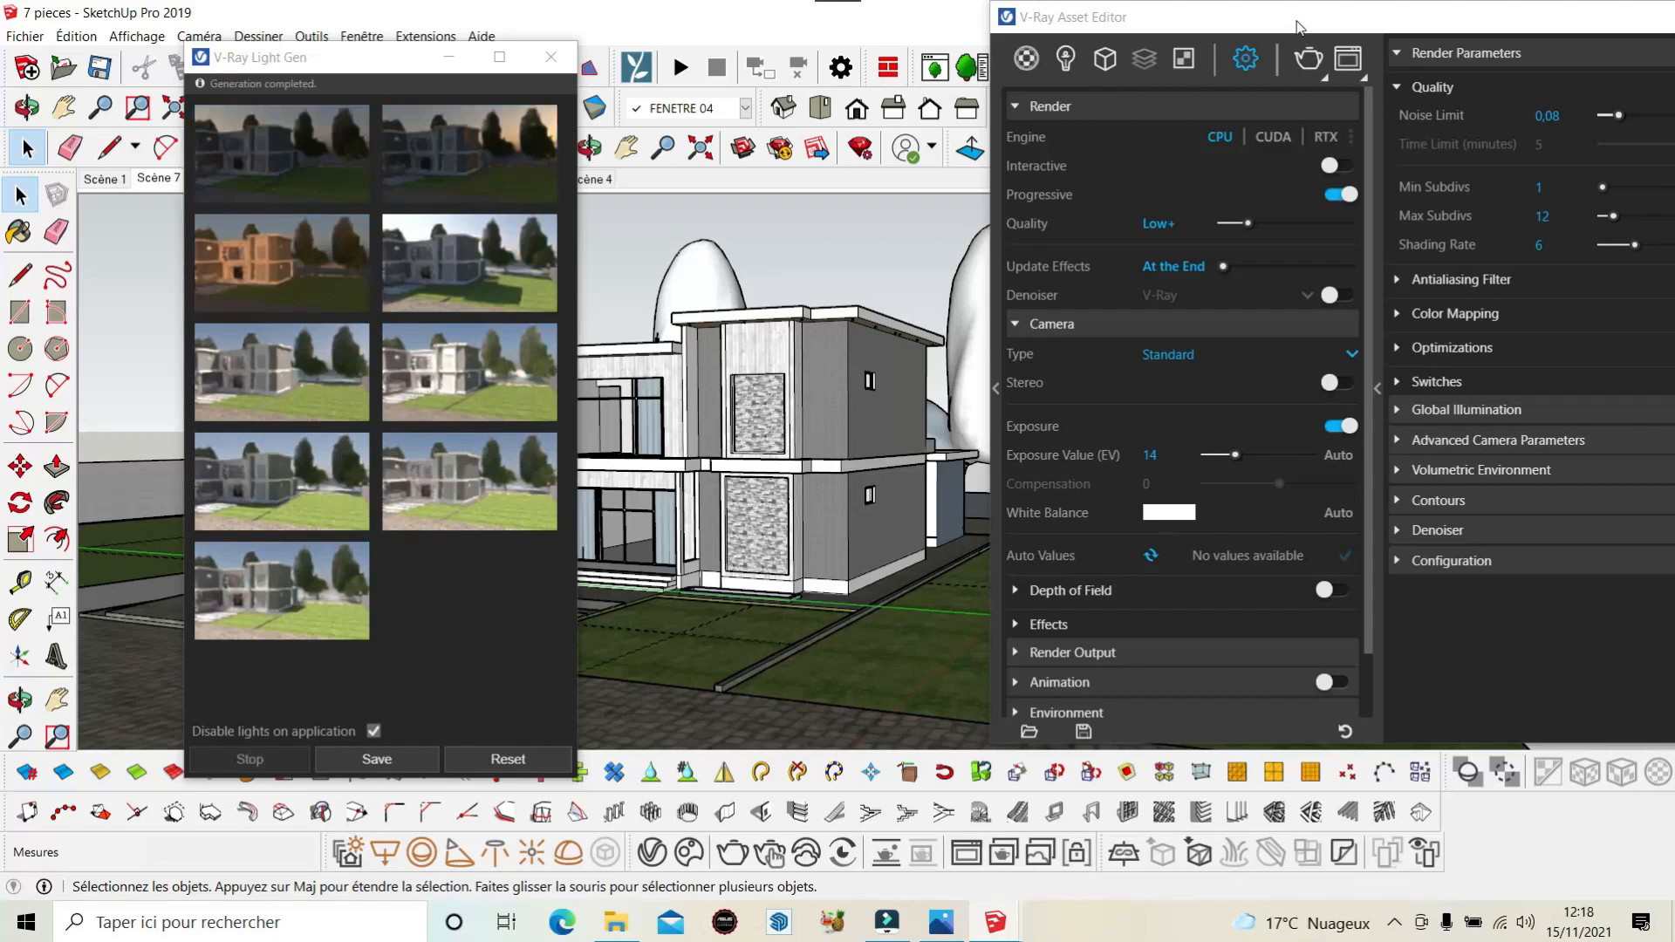
# Move the Asset Editor and Light Gen windows to uncover the house model, and restore the Scène 7 camera view.
pyautogui.moveTo(1297, 26); pyautogui.dragTo(1392, 26)
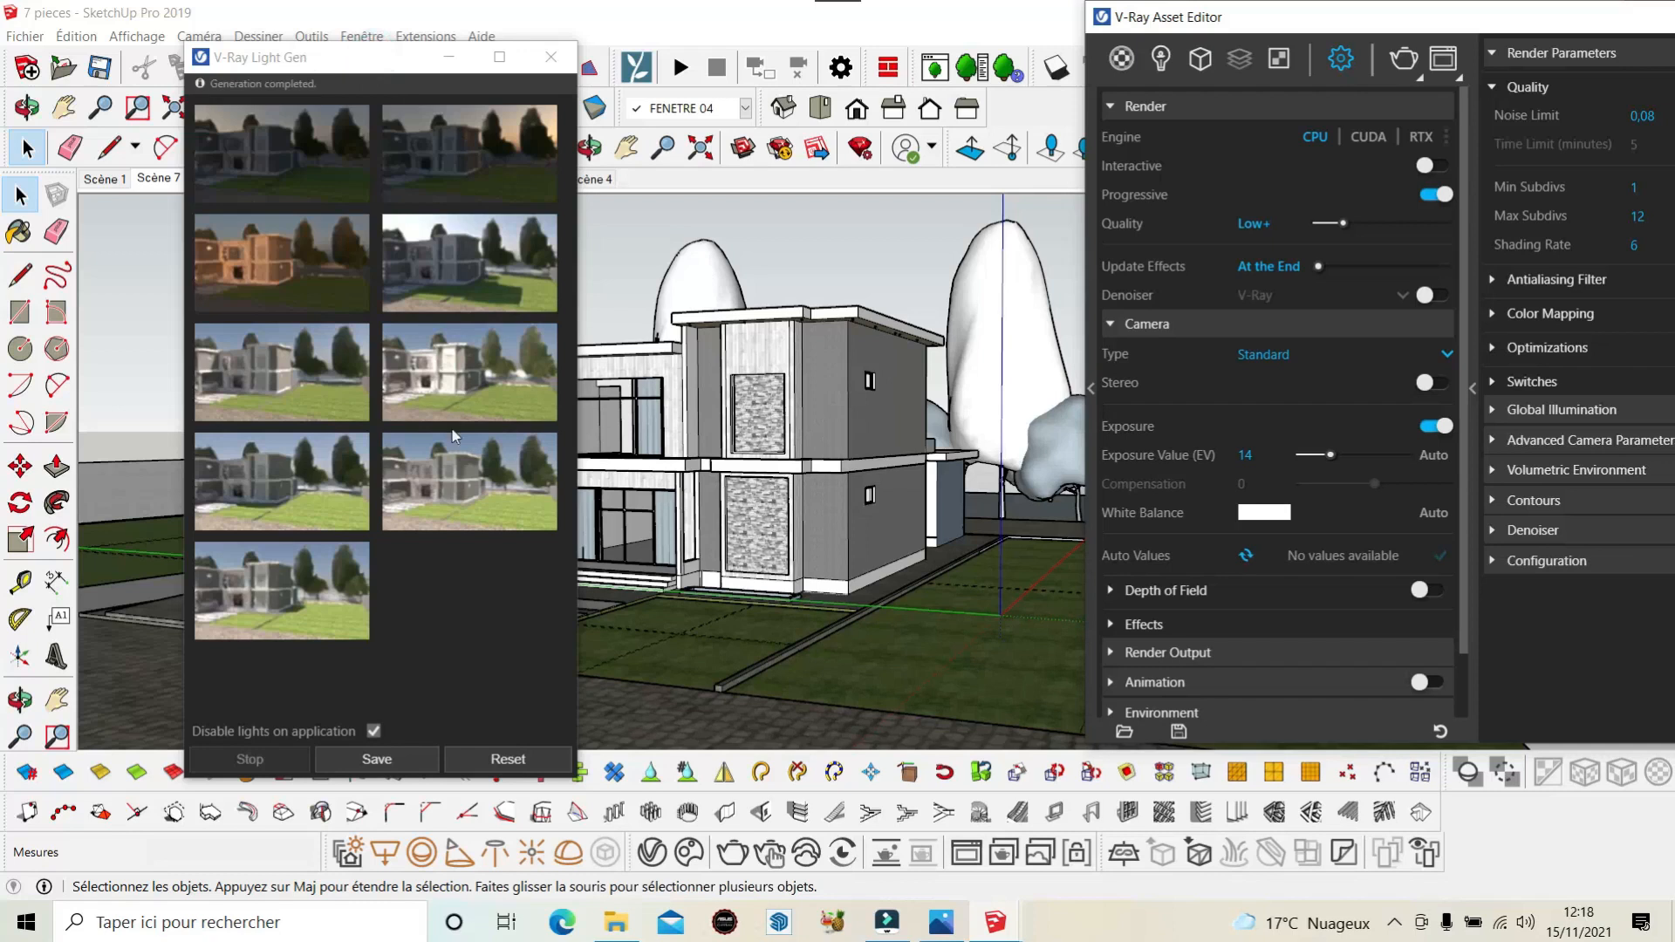
pyautogui.moveTo(365, 65); pyautogui.dragTo(294, 19)
pyautogui.scroll(-4, 1022, 360)
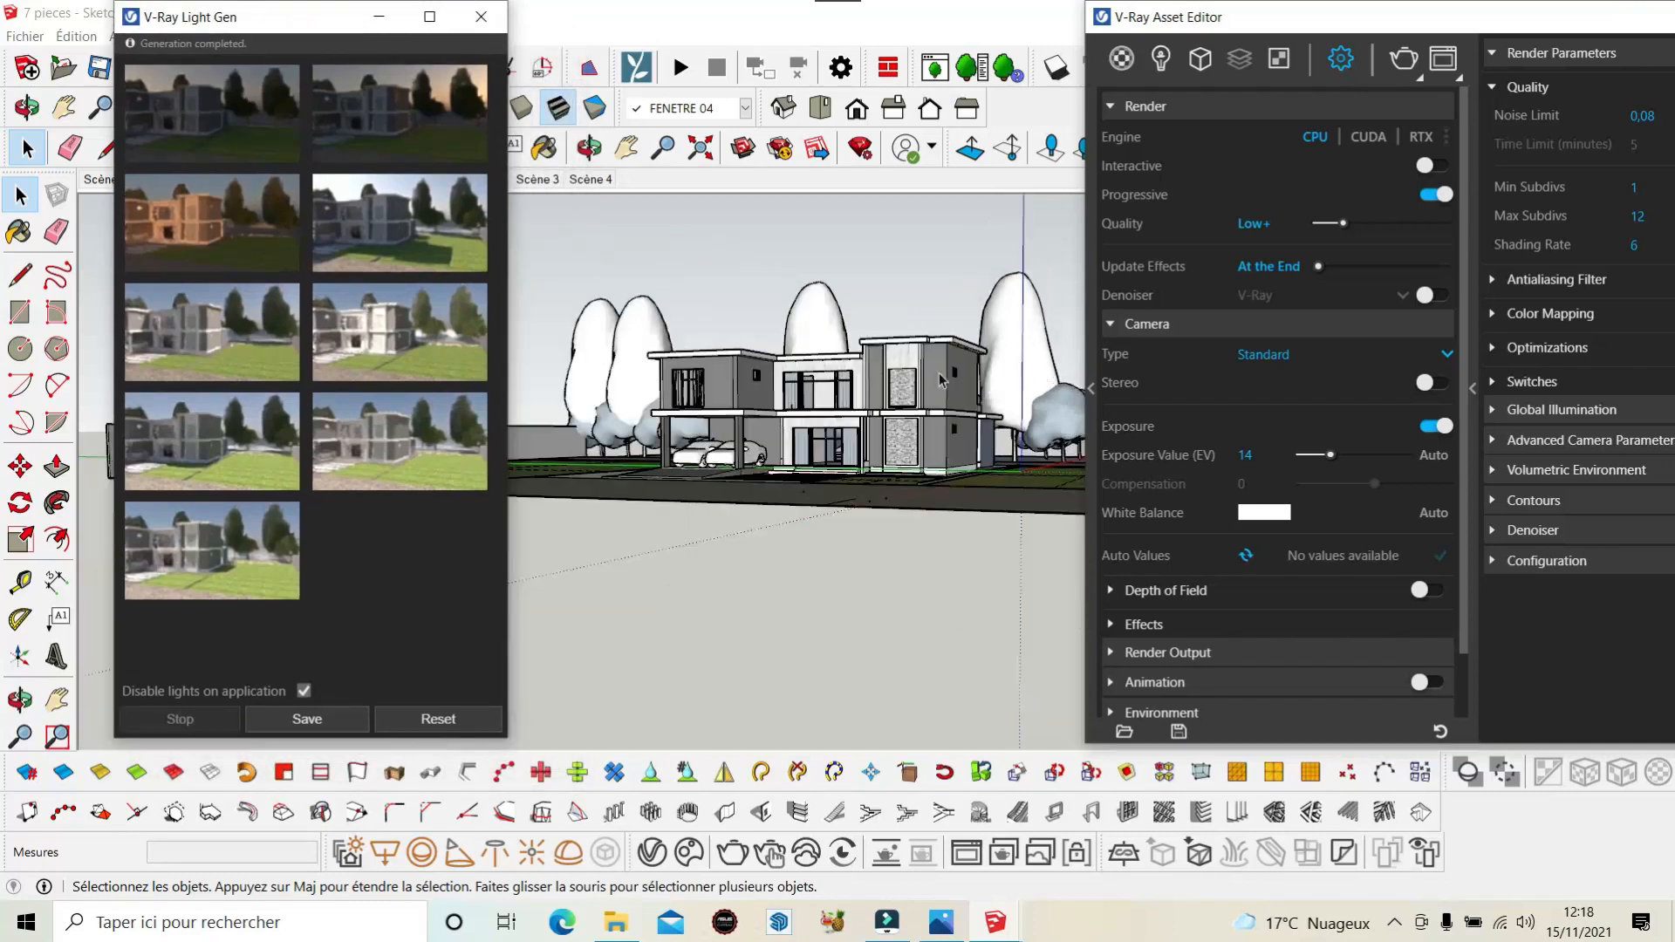
pyautogui.scroll(2, 784, 320)
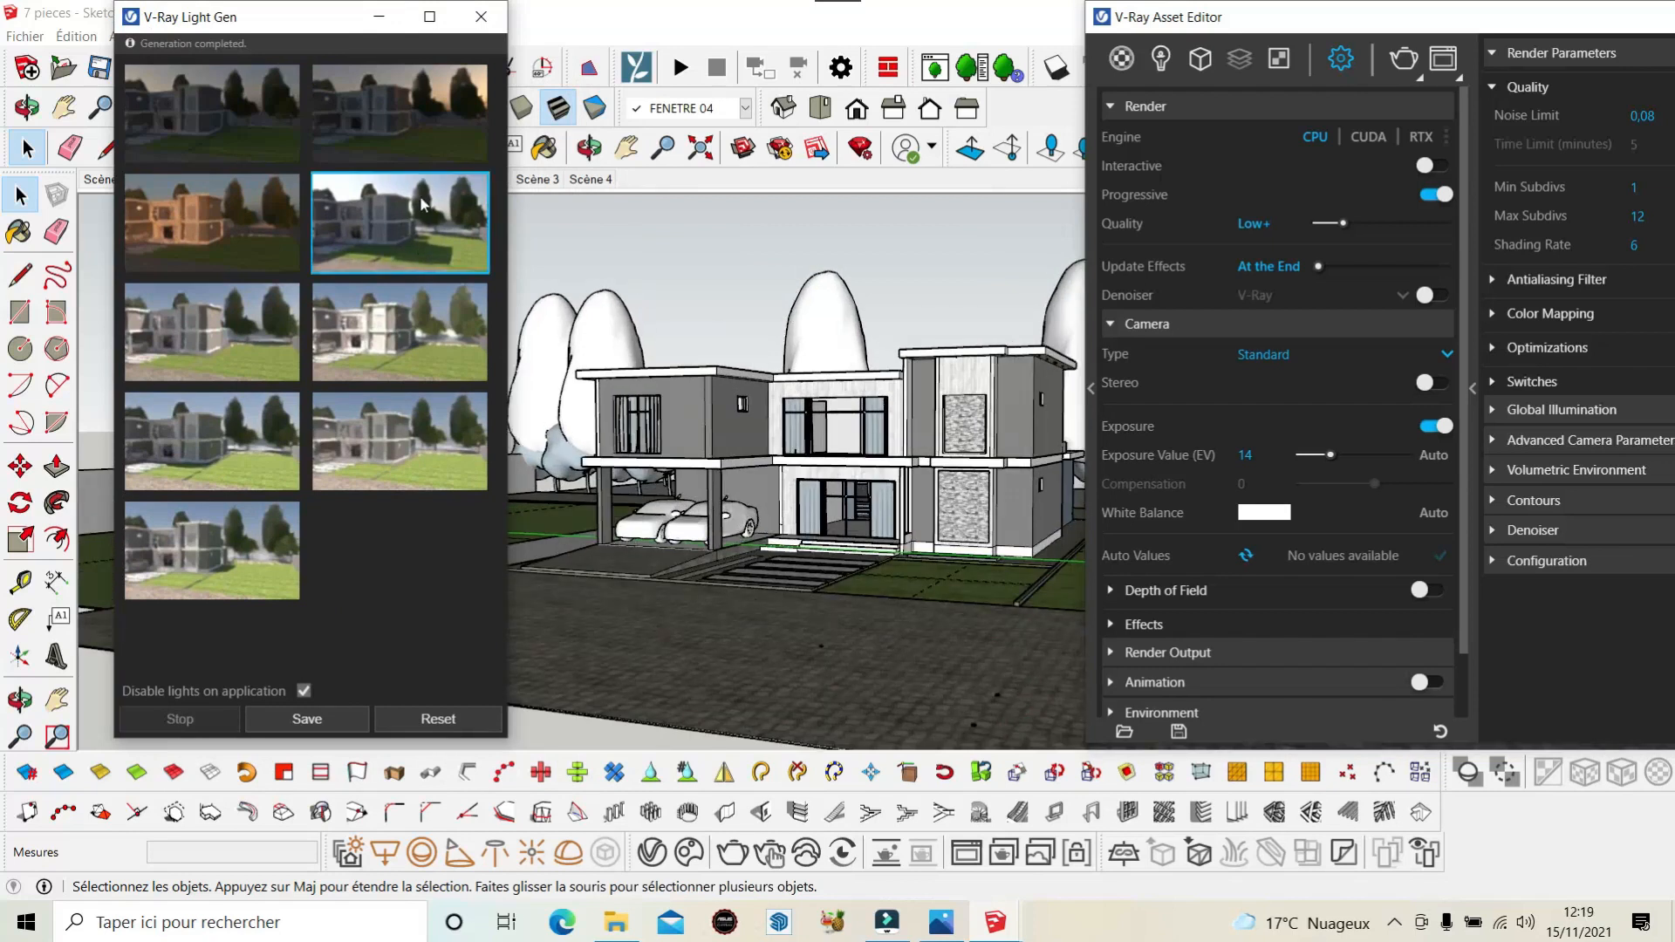
pyautogui.moveTo(328, 29); pyautogui.dragTo(539, 252)
pyautogui.click(157, 179)
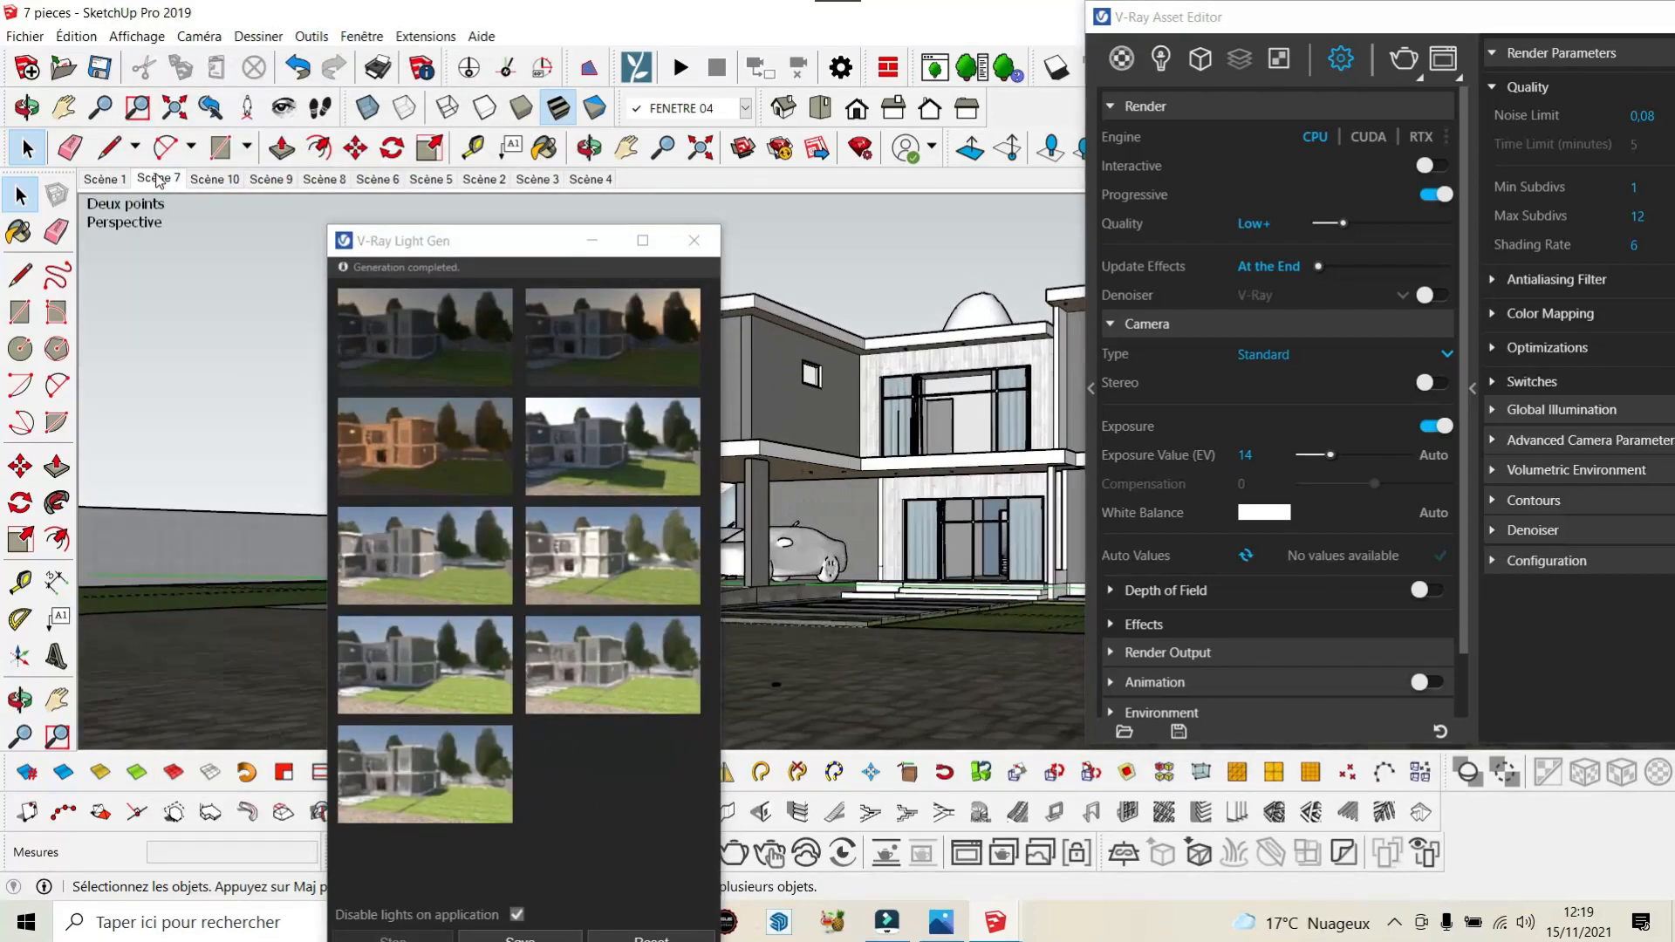
# Apply the second daylight variant in the second row of Light Gen and start rendering Scène 7 in the V-Ray Frame Buffer.
pyautogui.moveTo(457, 249); pyautogui.dragTo(229, 25)
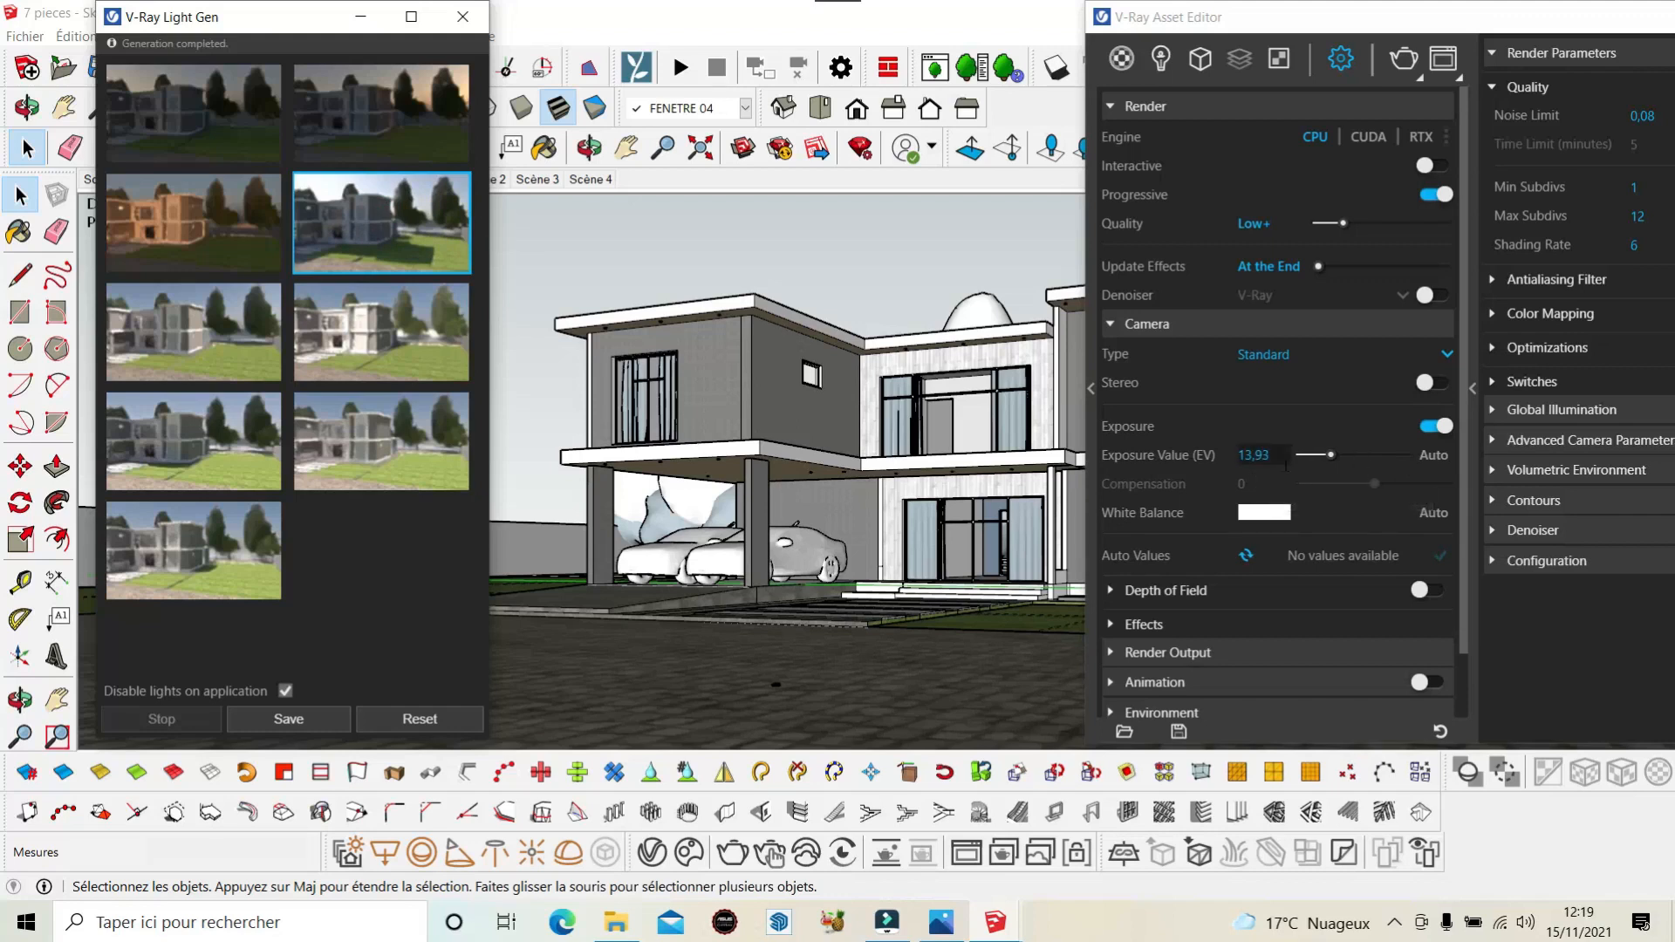
pyautogui.click(1454, 72)
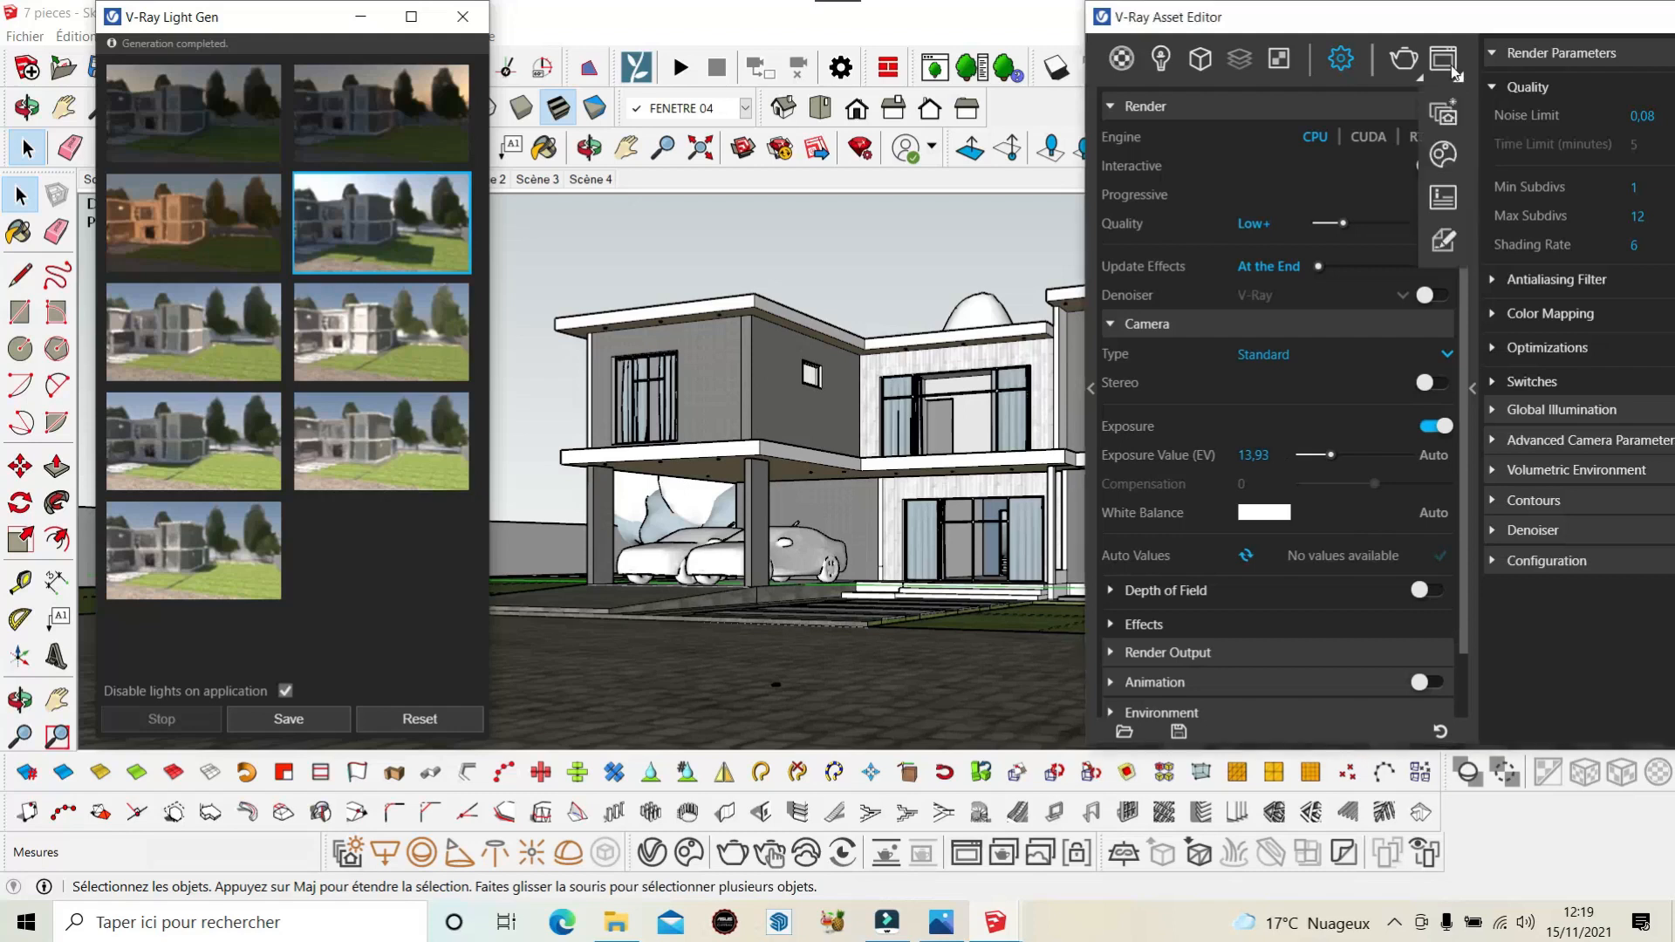
pyautogui.click(1445, 59)
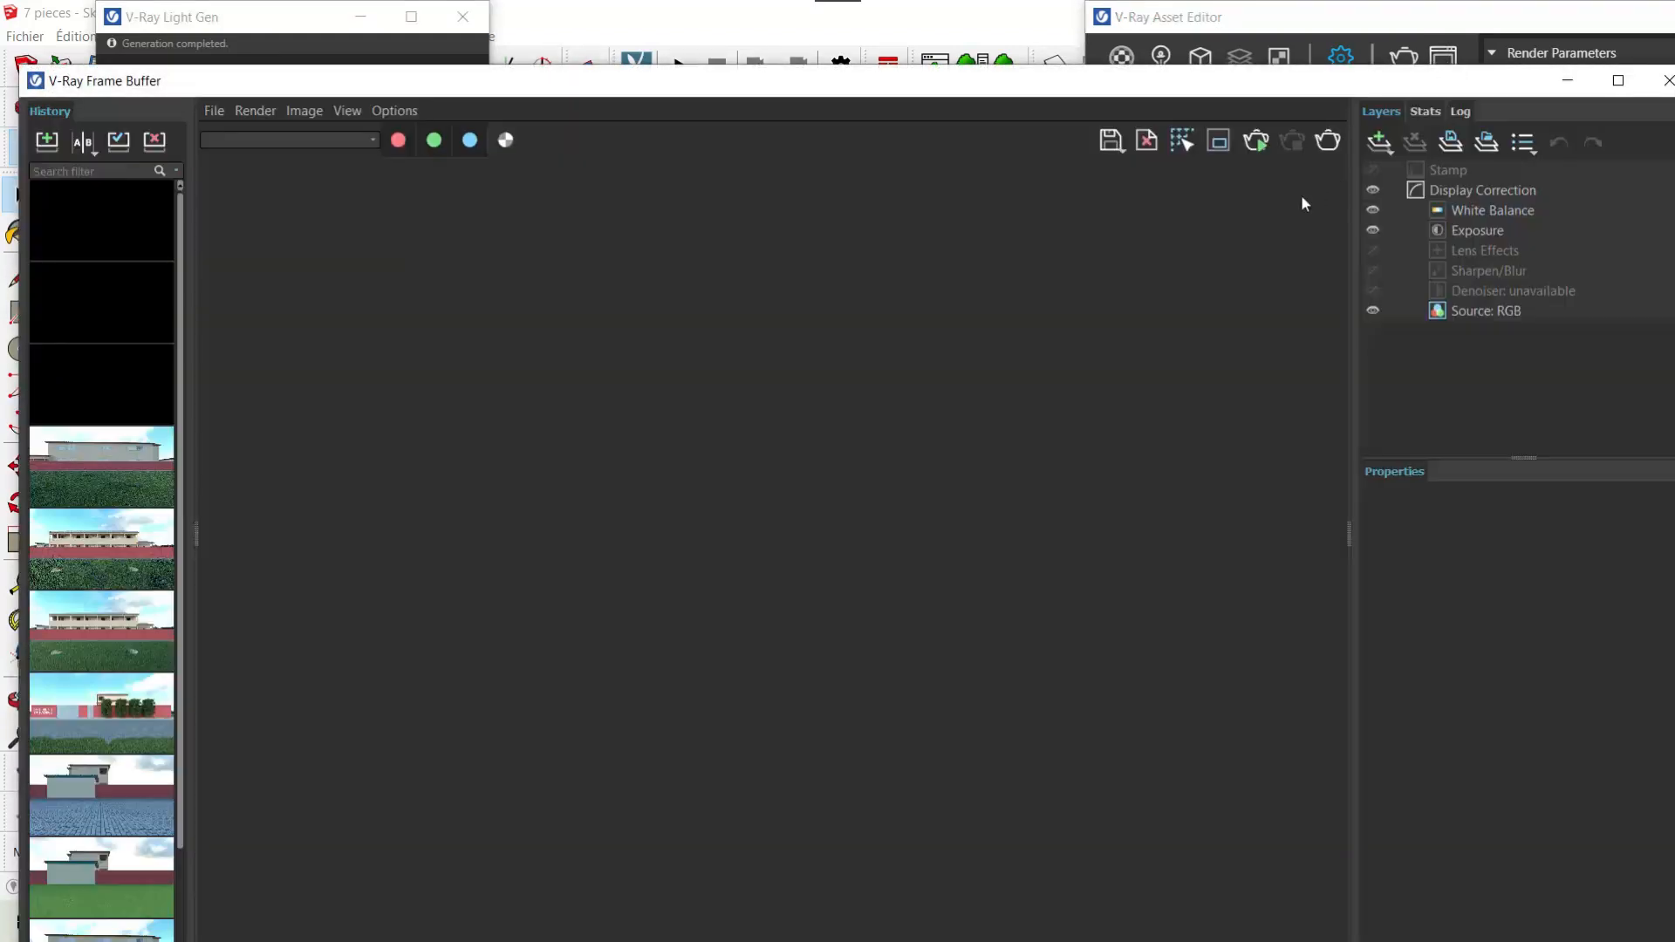
pyautogui.moveTo(1267, 88); pyautogui.dragTo(1261, 23)
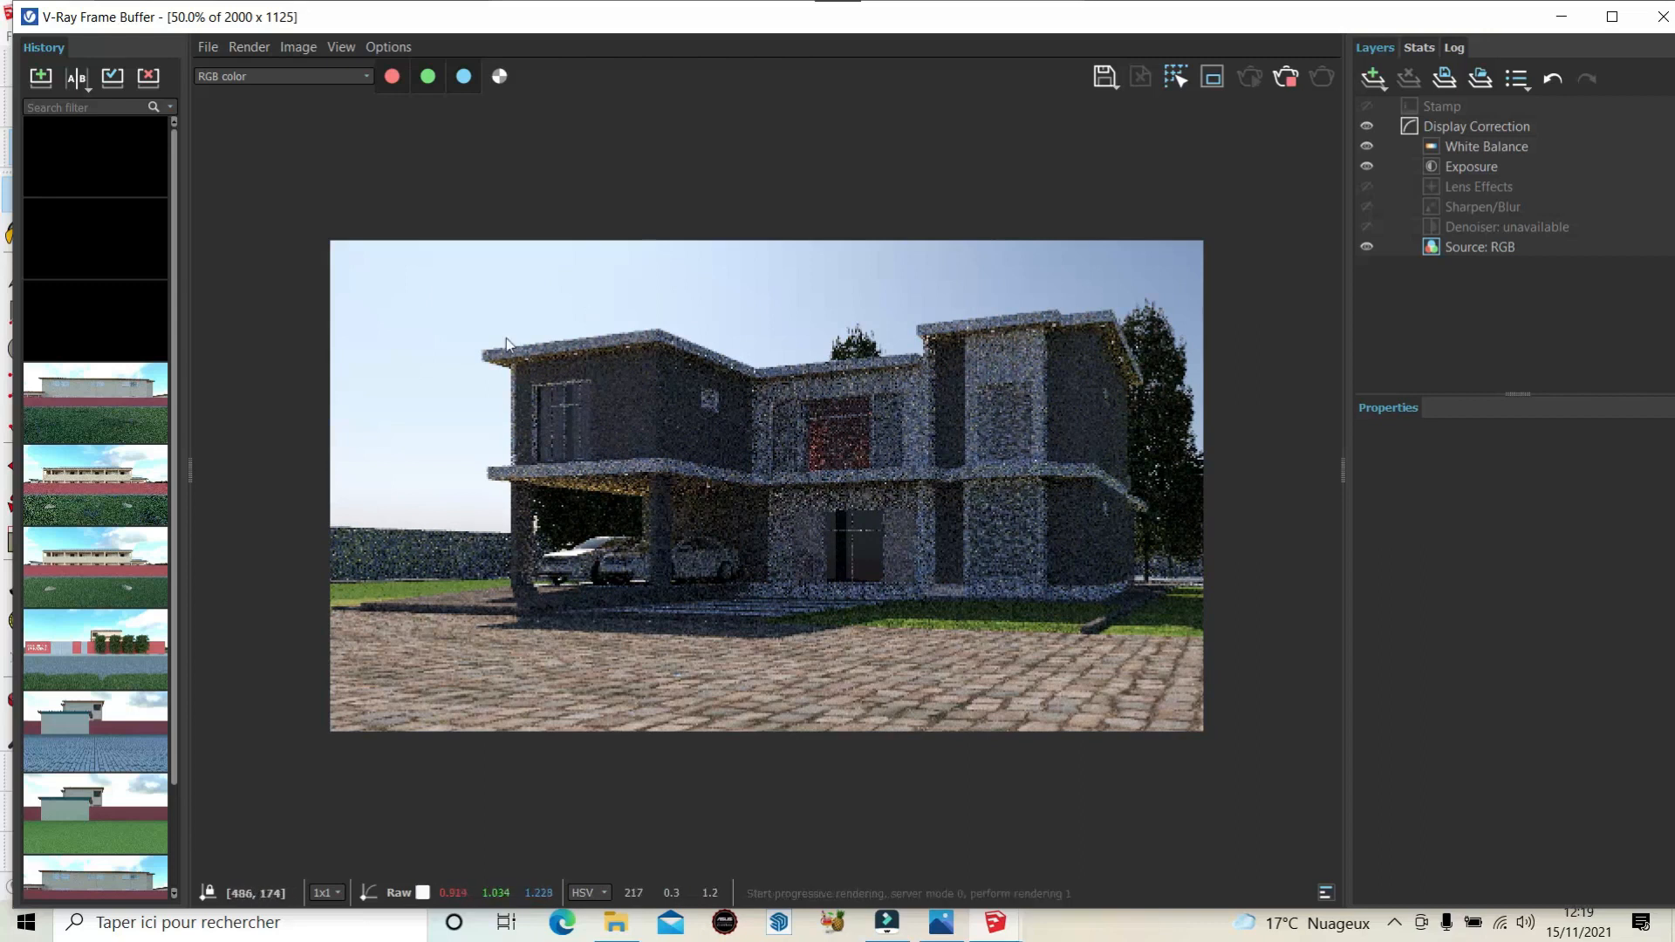
# Stop the running daylight render and minimise the V-Ray Frame Buffer to uncover Light Gen.
pyautogui.click(1282, 82)
pyautogui.click(1612, 17)
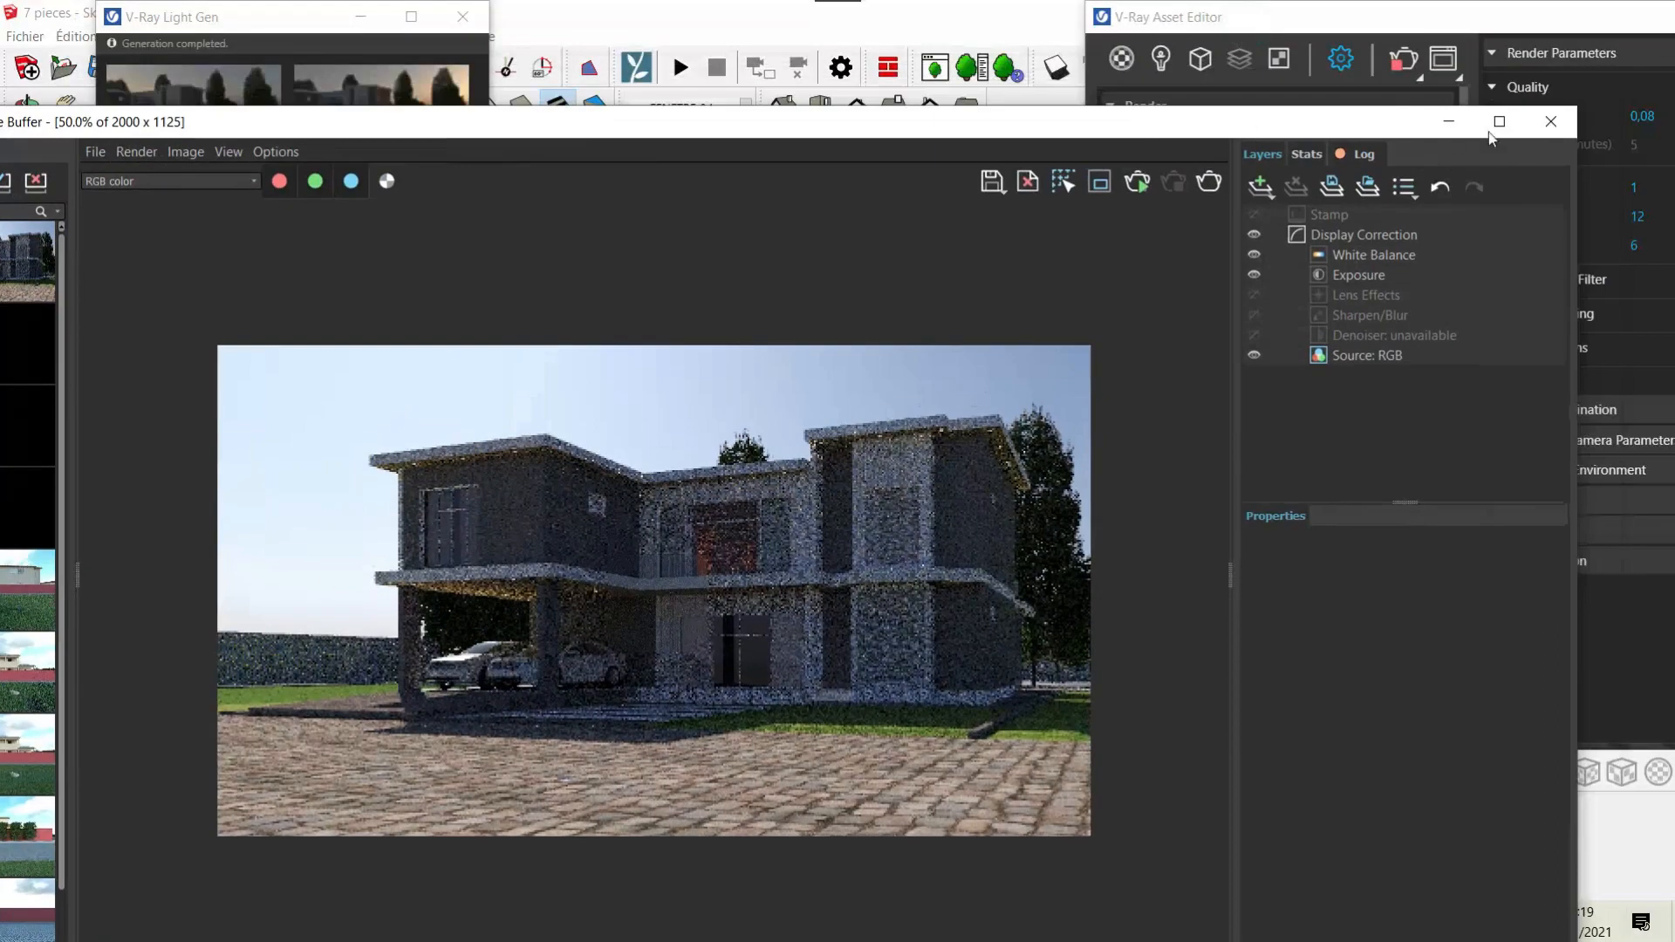
pyautogui.click(1449, 124)
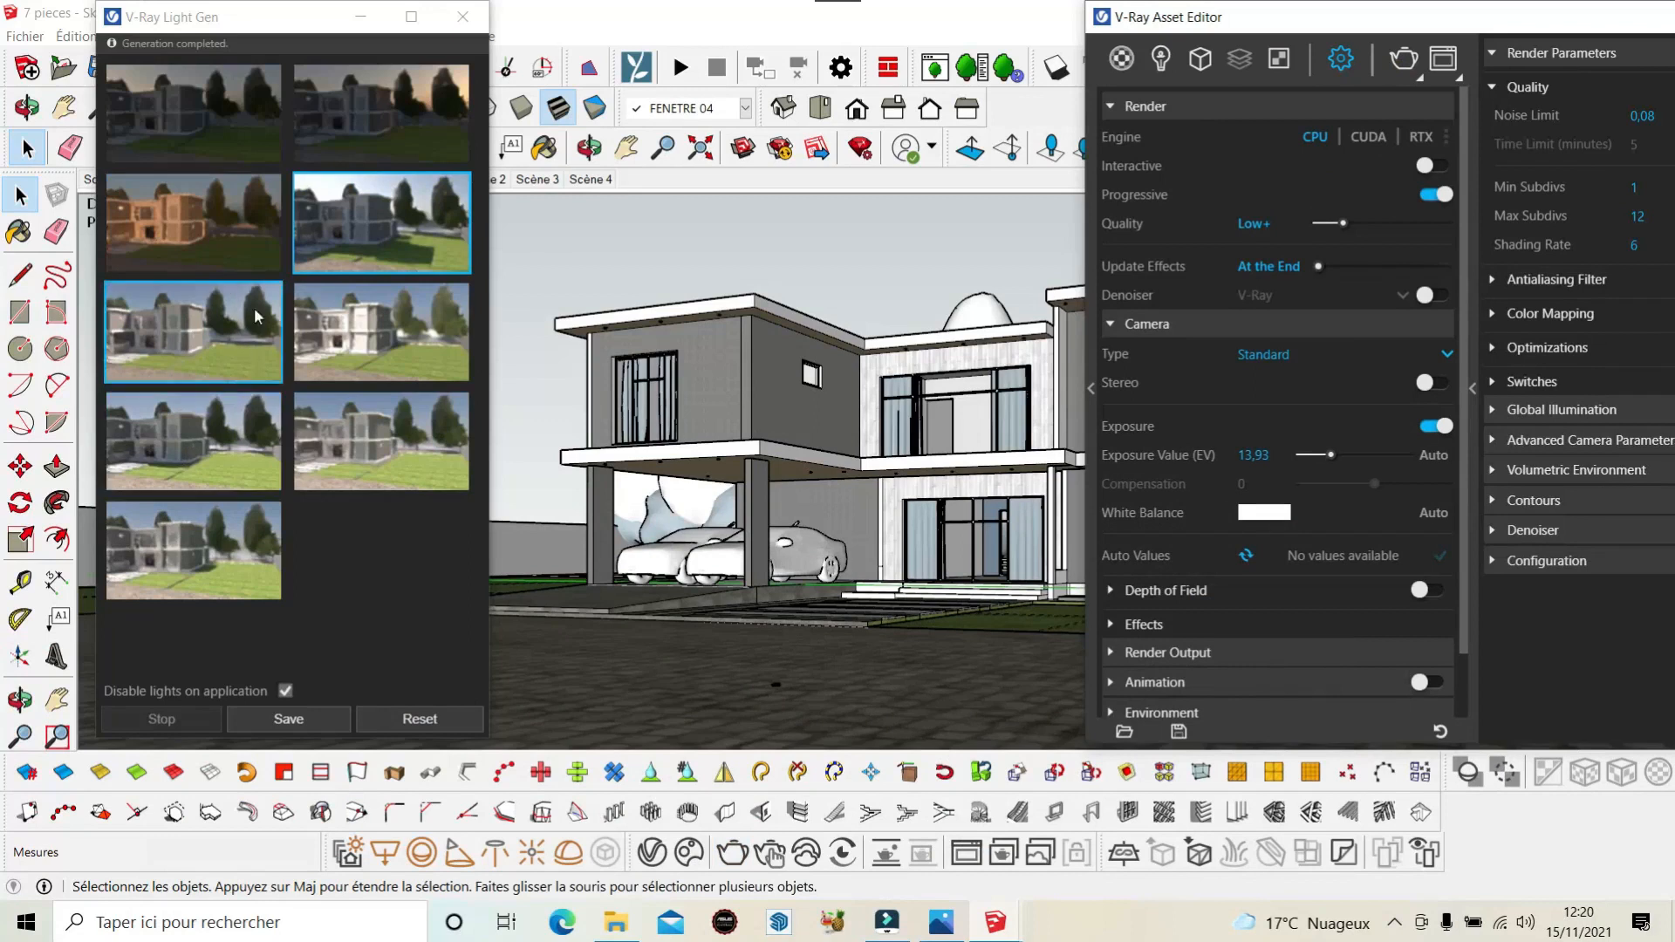
# Apply the second dusk variant in the first row of Light Gen and render the house with it in the V-Ray Frame Buffer.
pyautogui.click(380, 118)
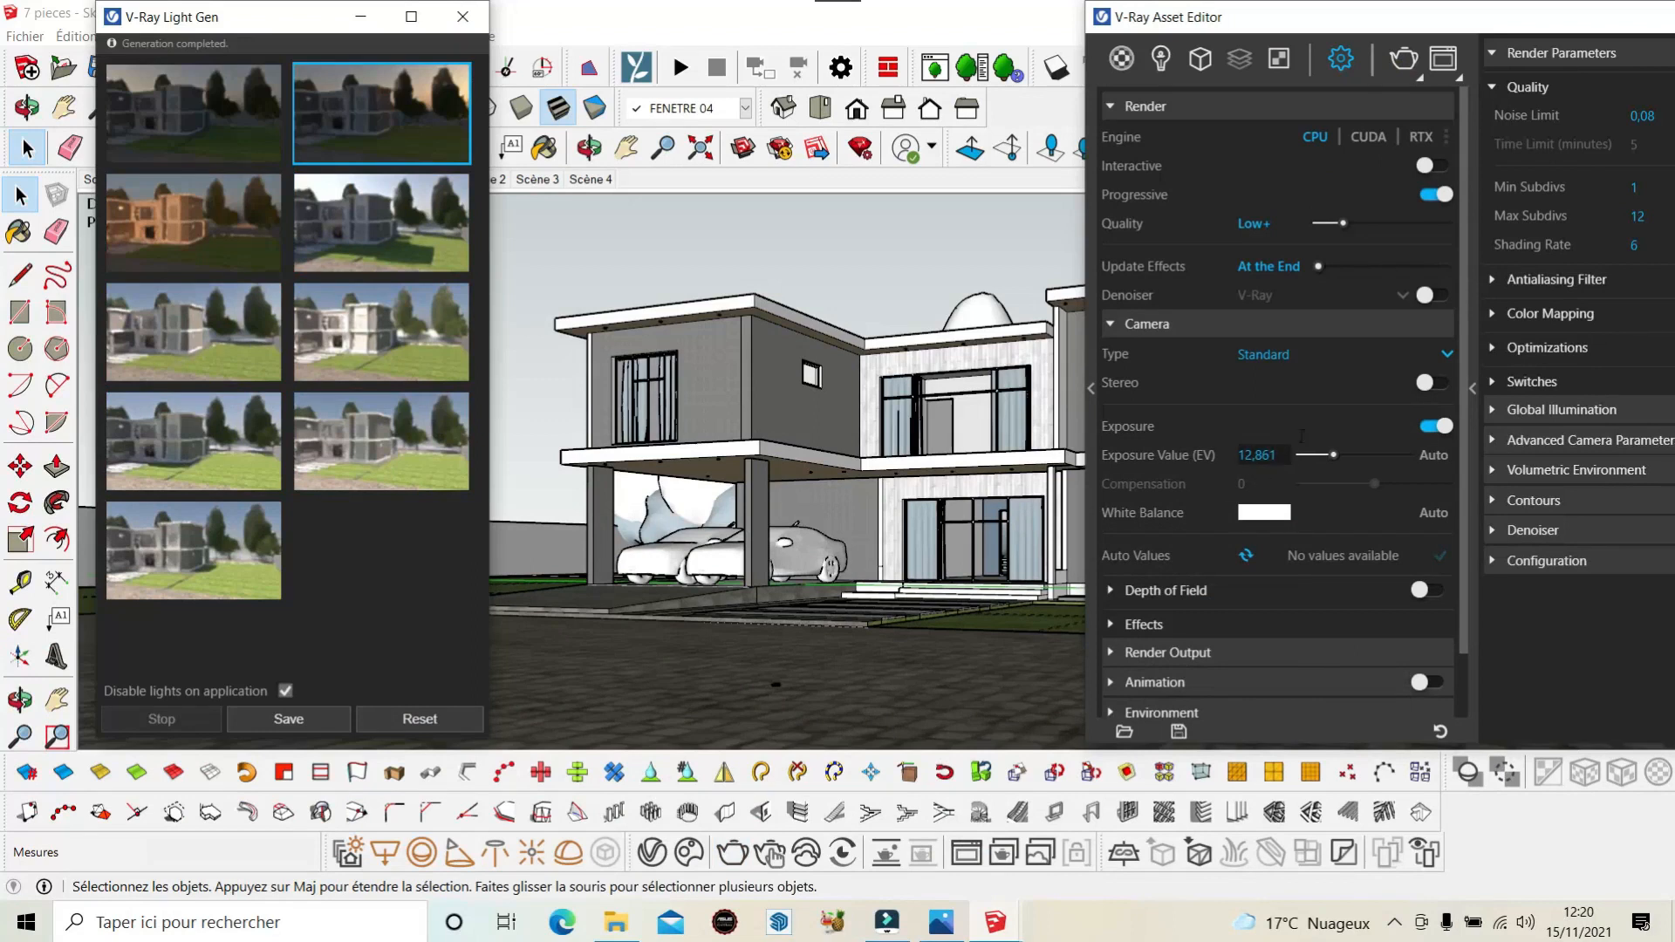
pyautogui.click(1441, 61)
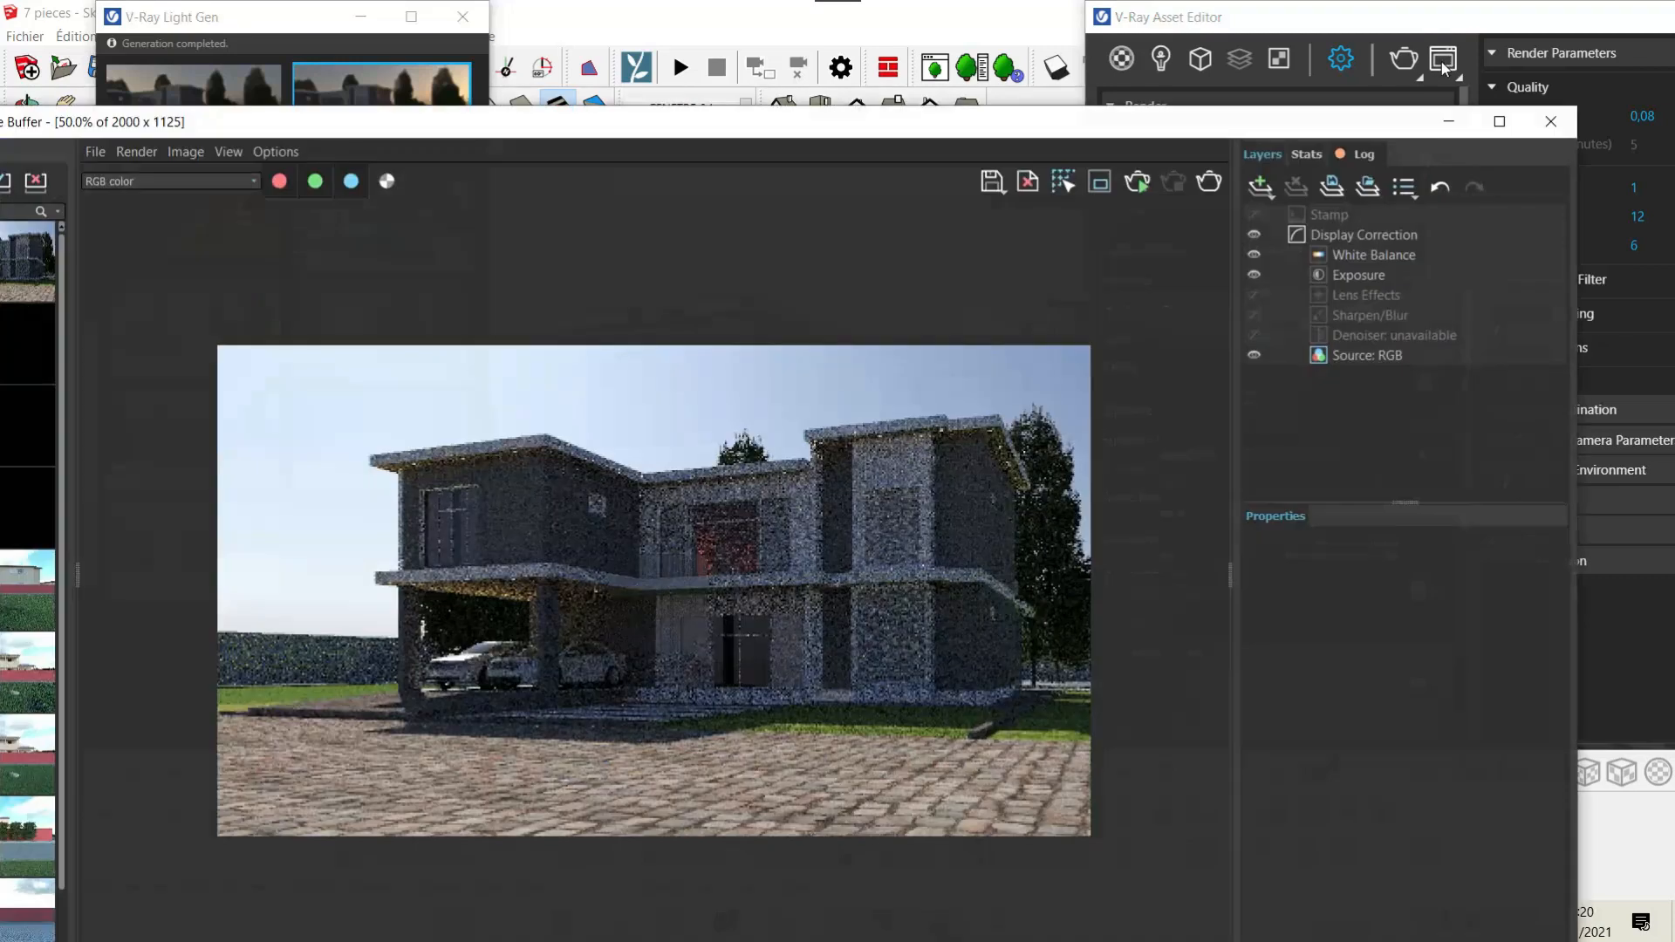
pyautogui.click(1205, 183)
pyautogui.moveTo(1046, 129); pyautogui.dragTo(1057, 42)
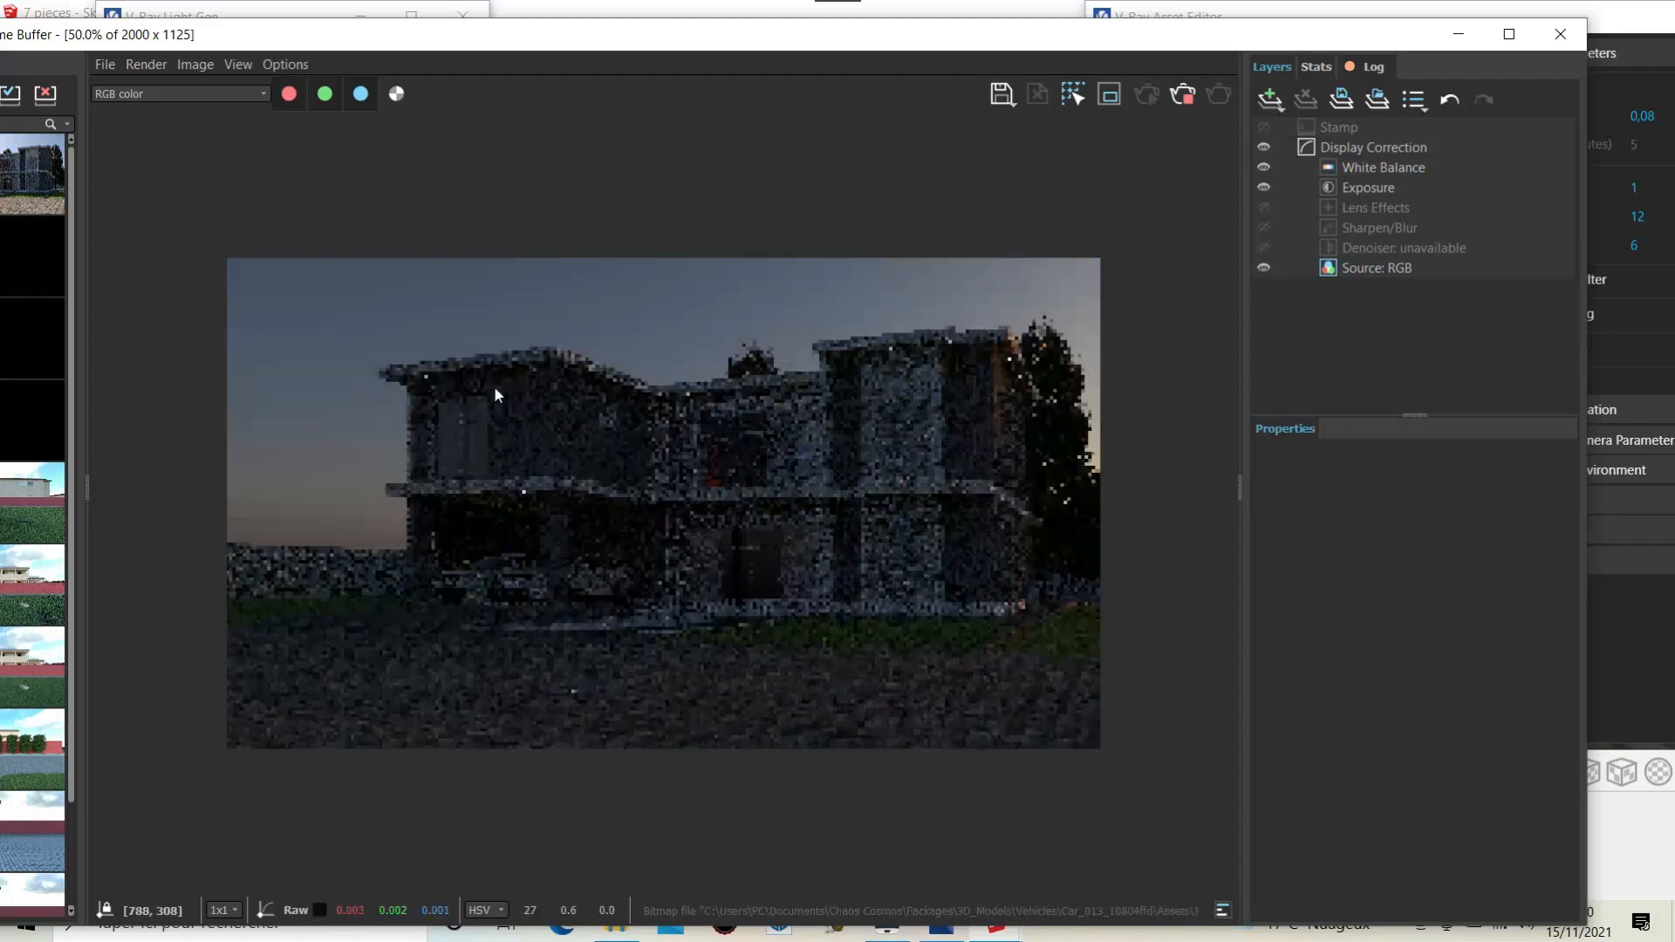
pyautogui.moveTo(677, 36); pyautogui.dragTo(930, 149)
pyautogui.moveTo(1146, 184); pyautogui.dragTo(1351, 33)
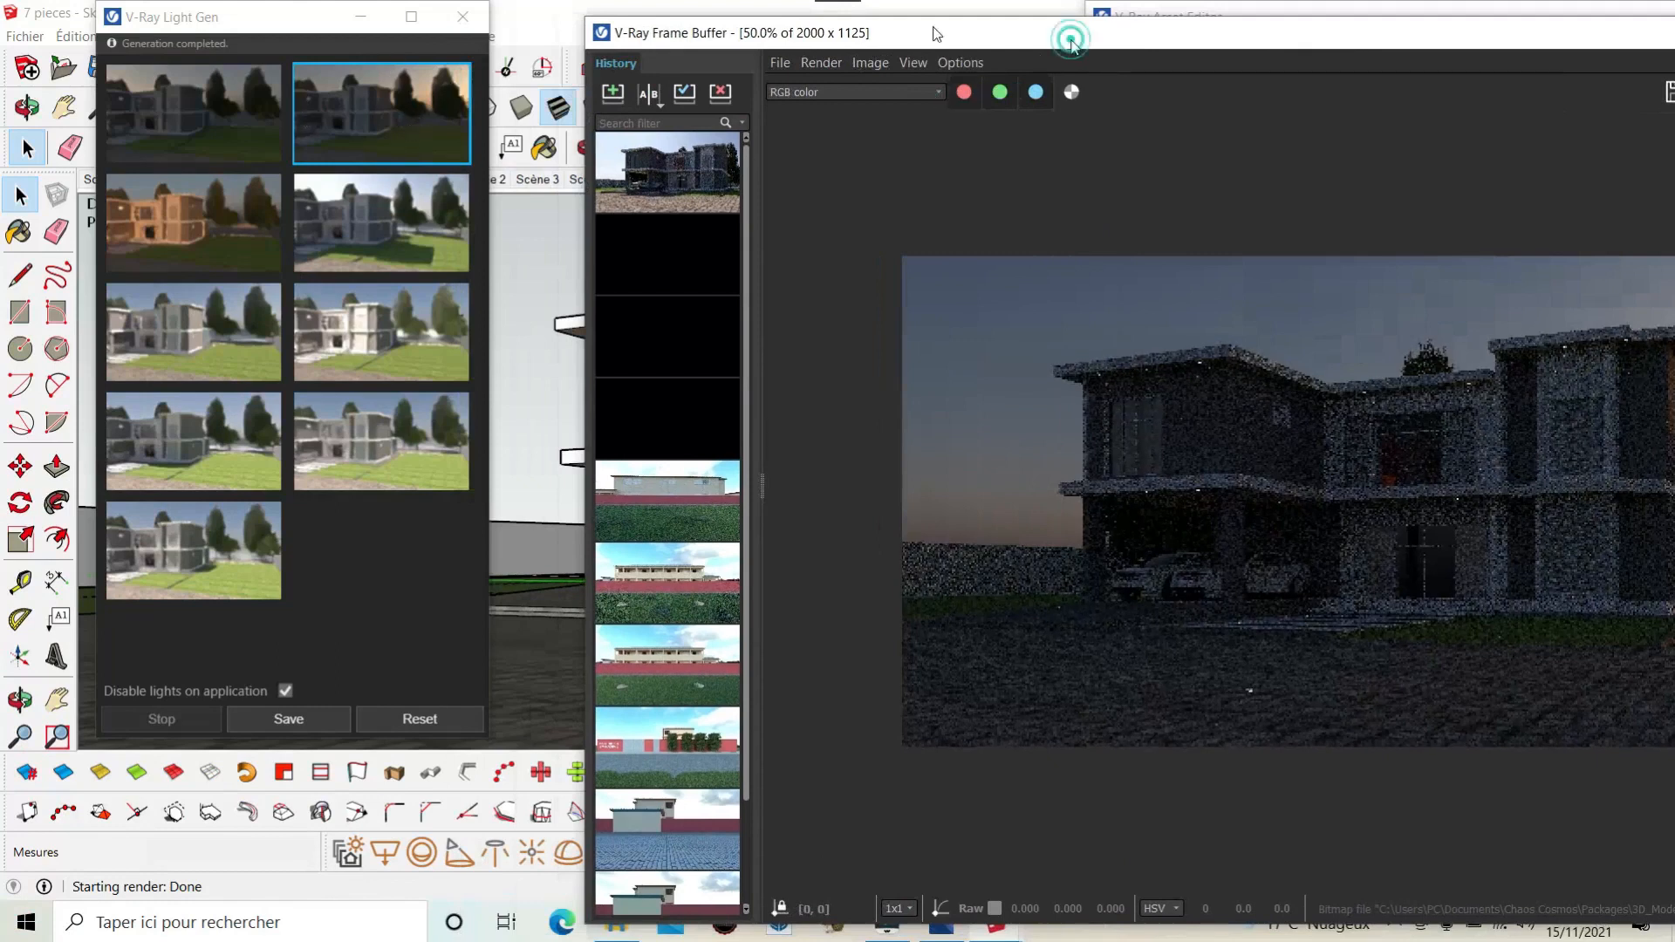
pyautogui.moveTo(997, 35); pyautogui.dragTo(648, 8)
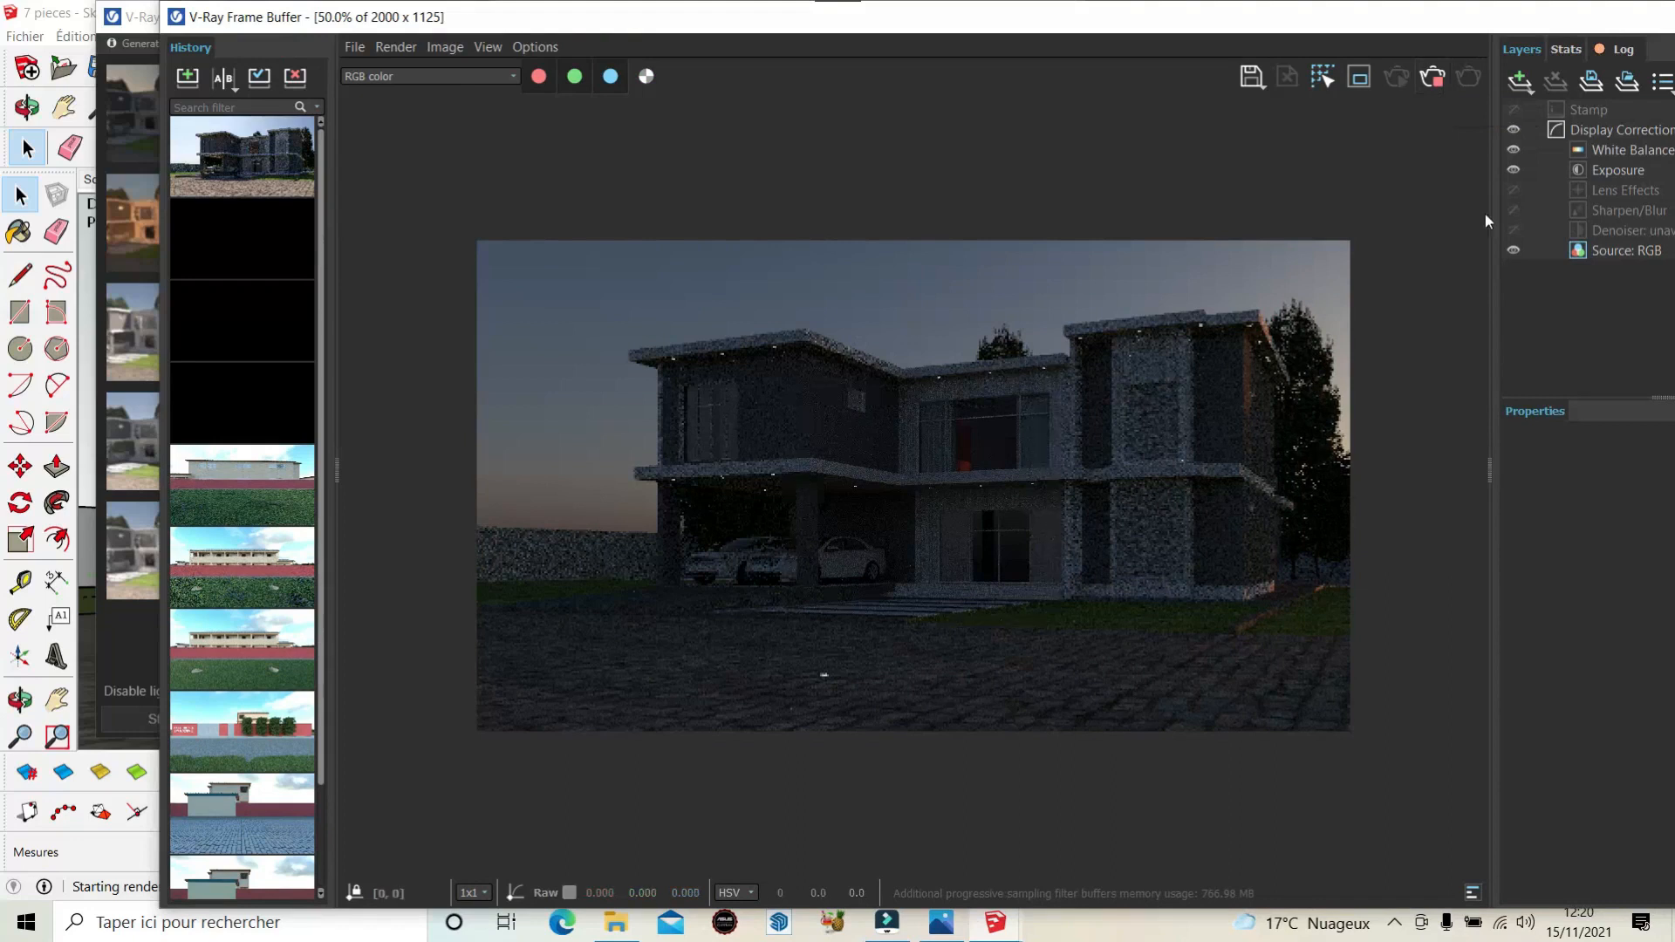
# Stop the dusk render and clear the frame buffer window away from the Light Gen and Asset Editor windows.
pyautogui.click(1441, 77)
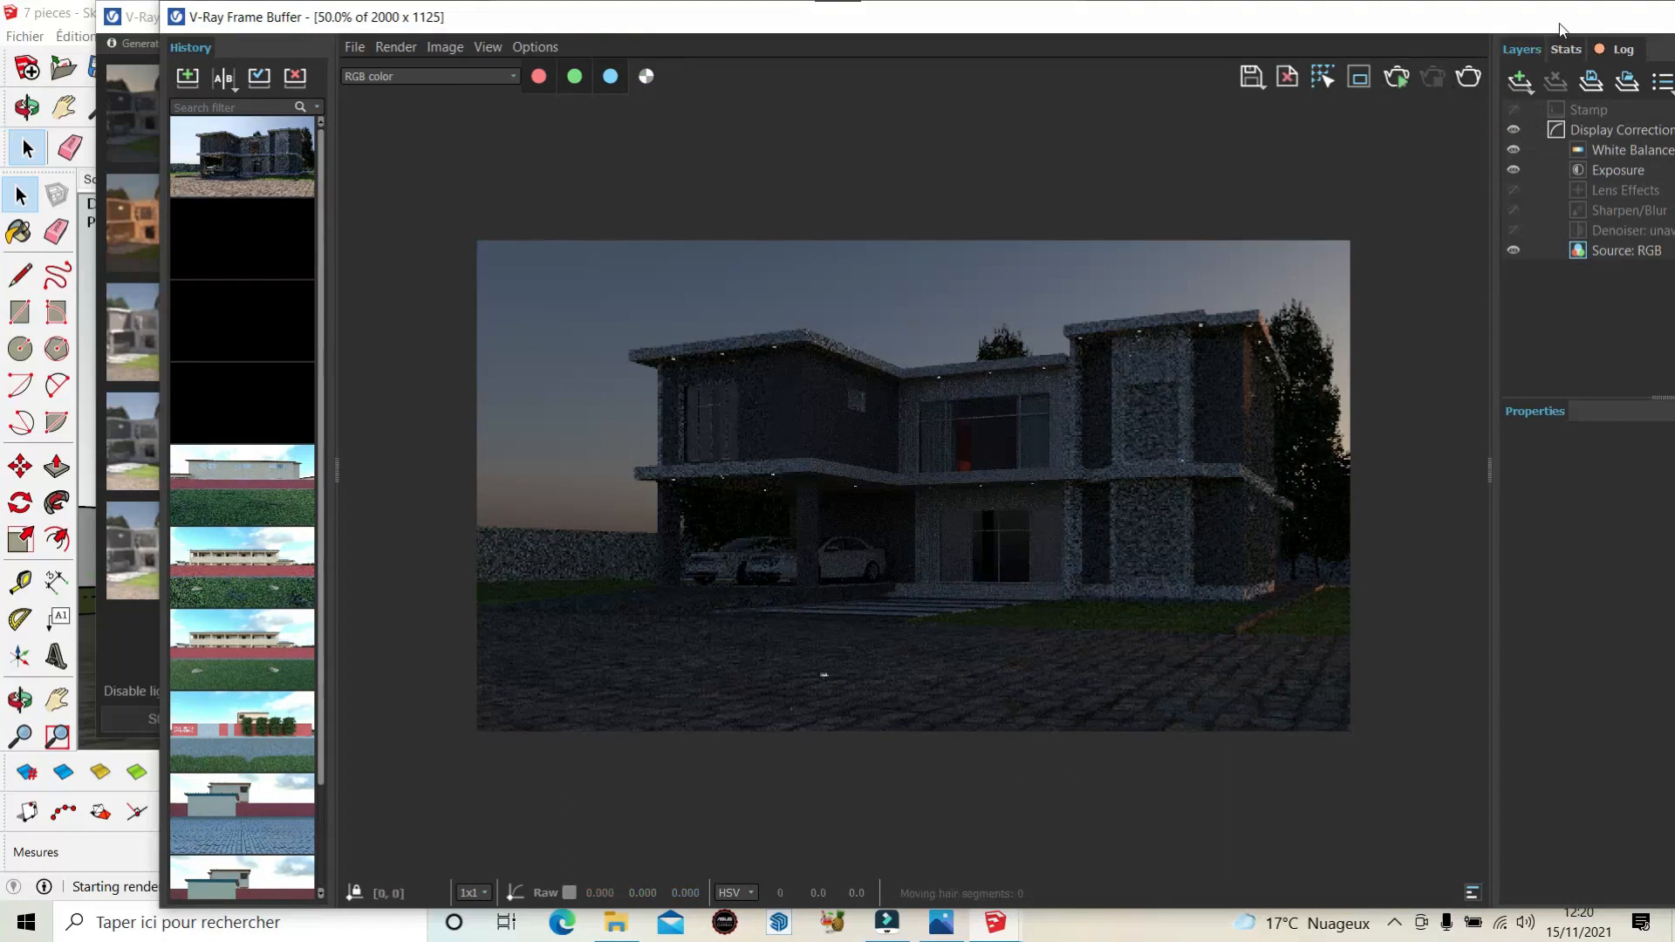
pyautogui.moveTo(1423, 25); pyautogui.dragTo(1294, 80)
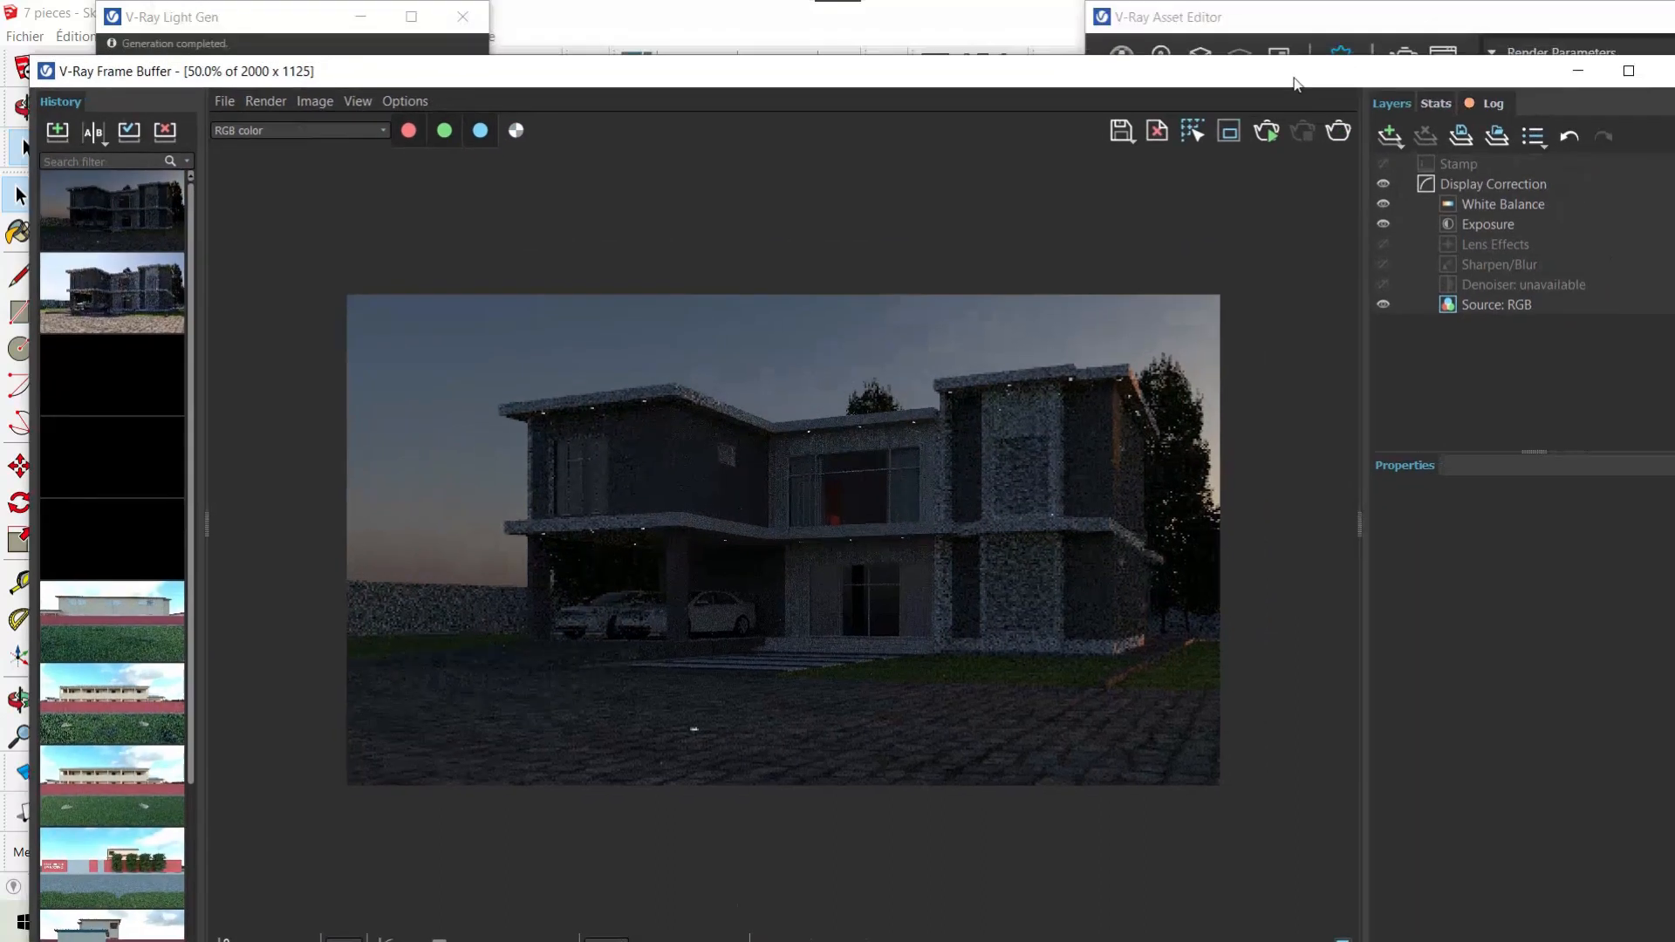
pyautogui.click(1559, 83)
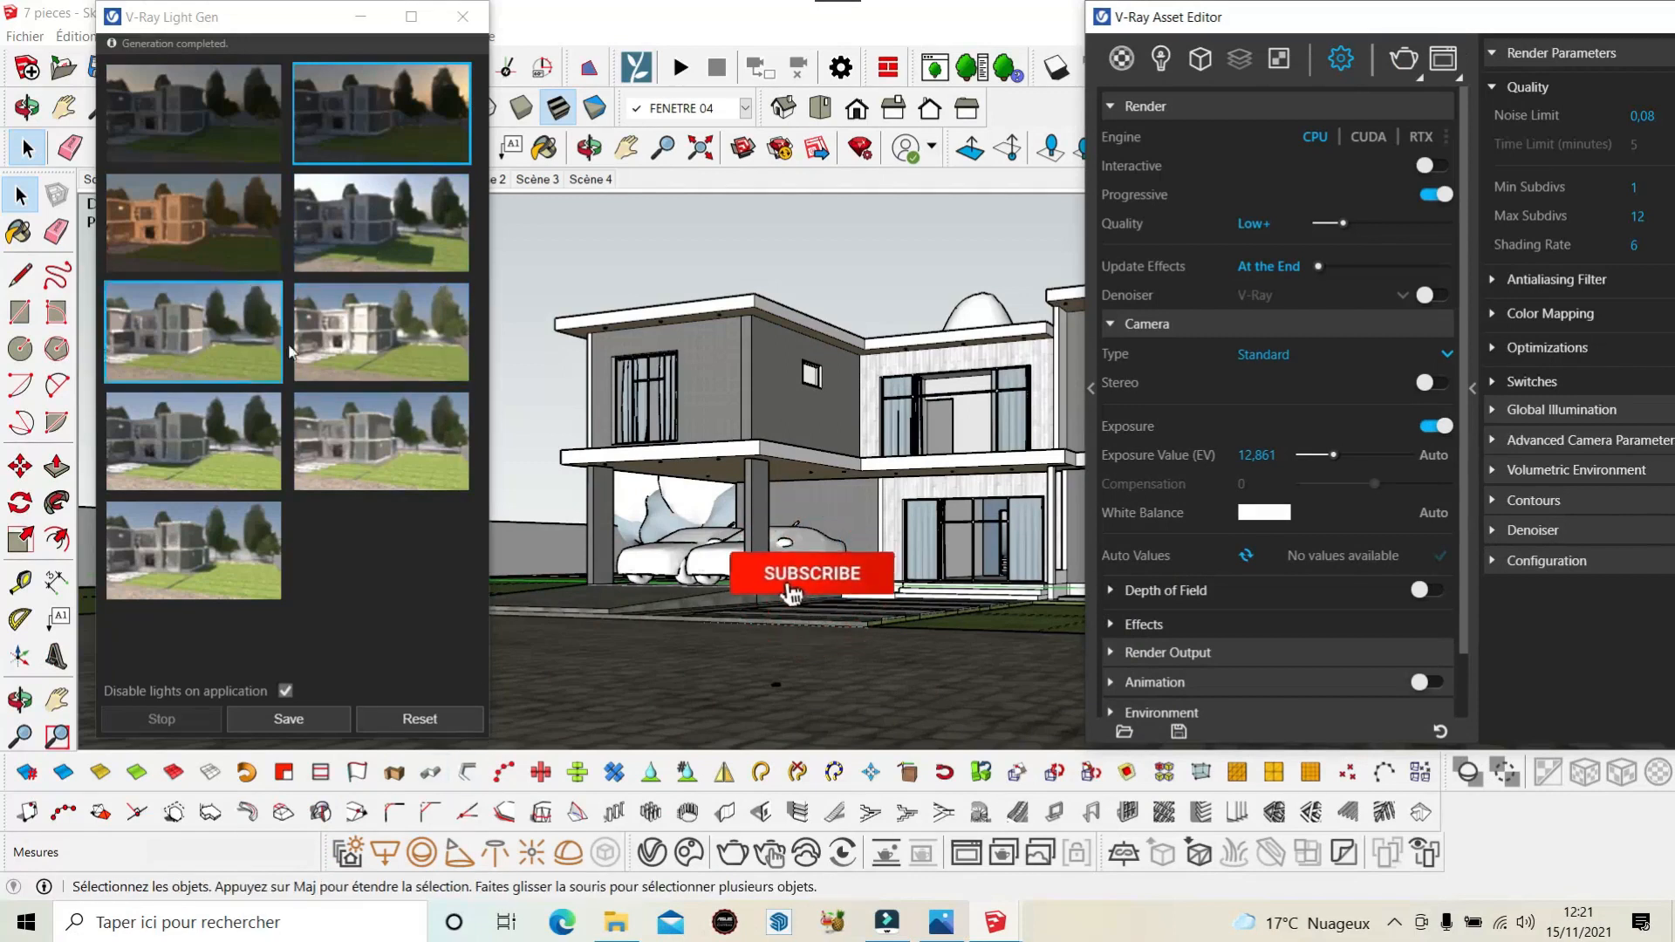
# Reset the generated Light Gen variants and switch the exterior light source to HDR.
pyautogui.click(431, 724)
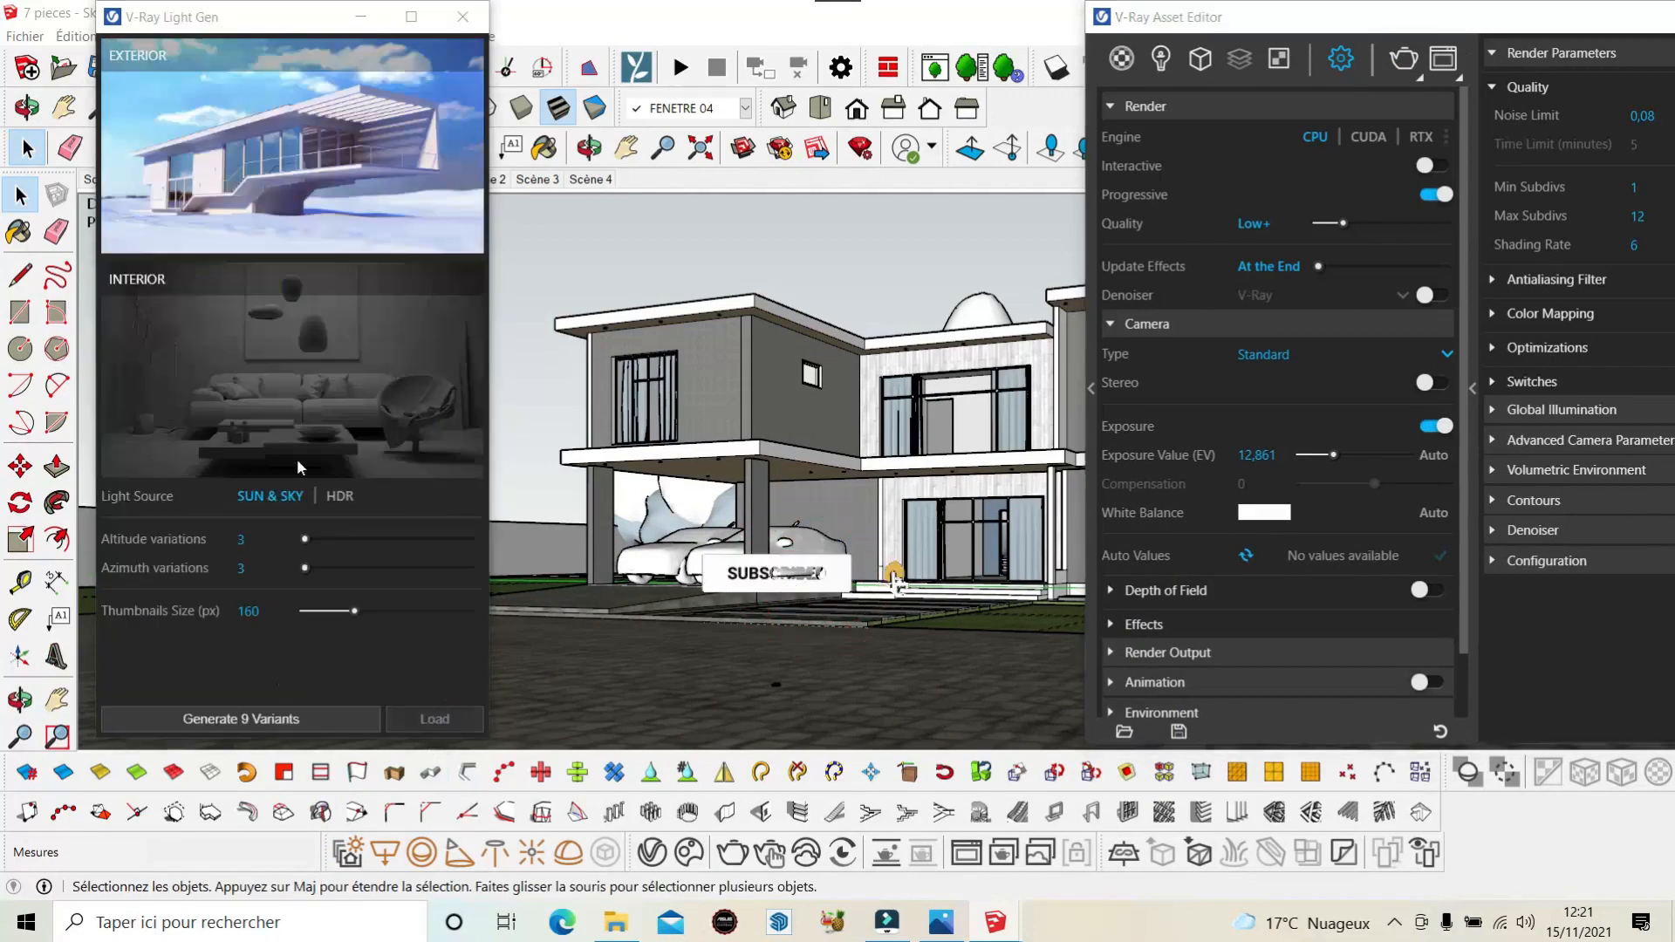
pyautogui.click(432, 721)
pyautogui.click(907, 50)
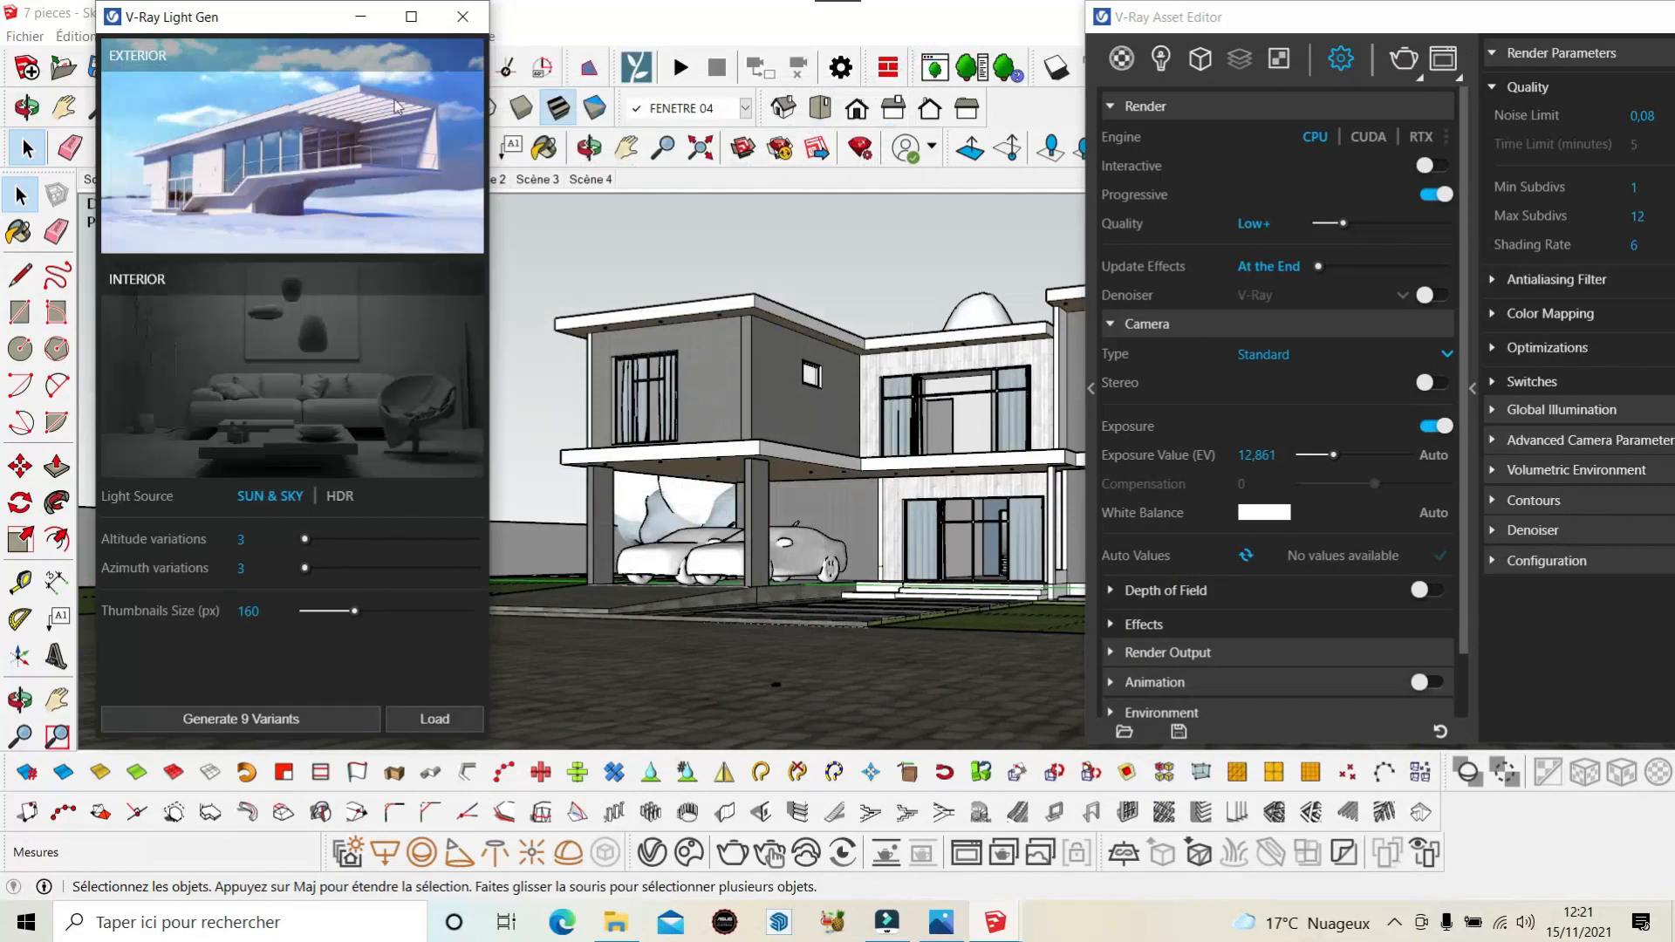
pyautogui.click(335, 497)
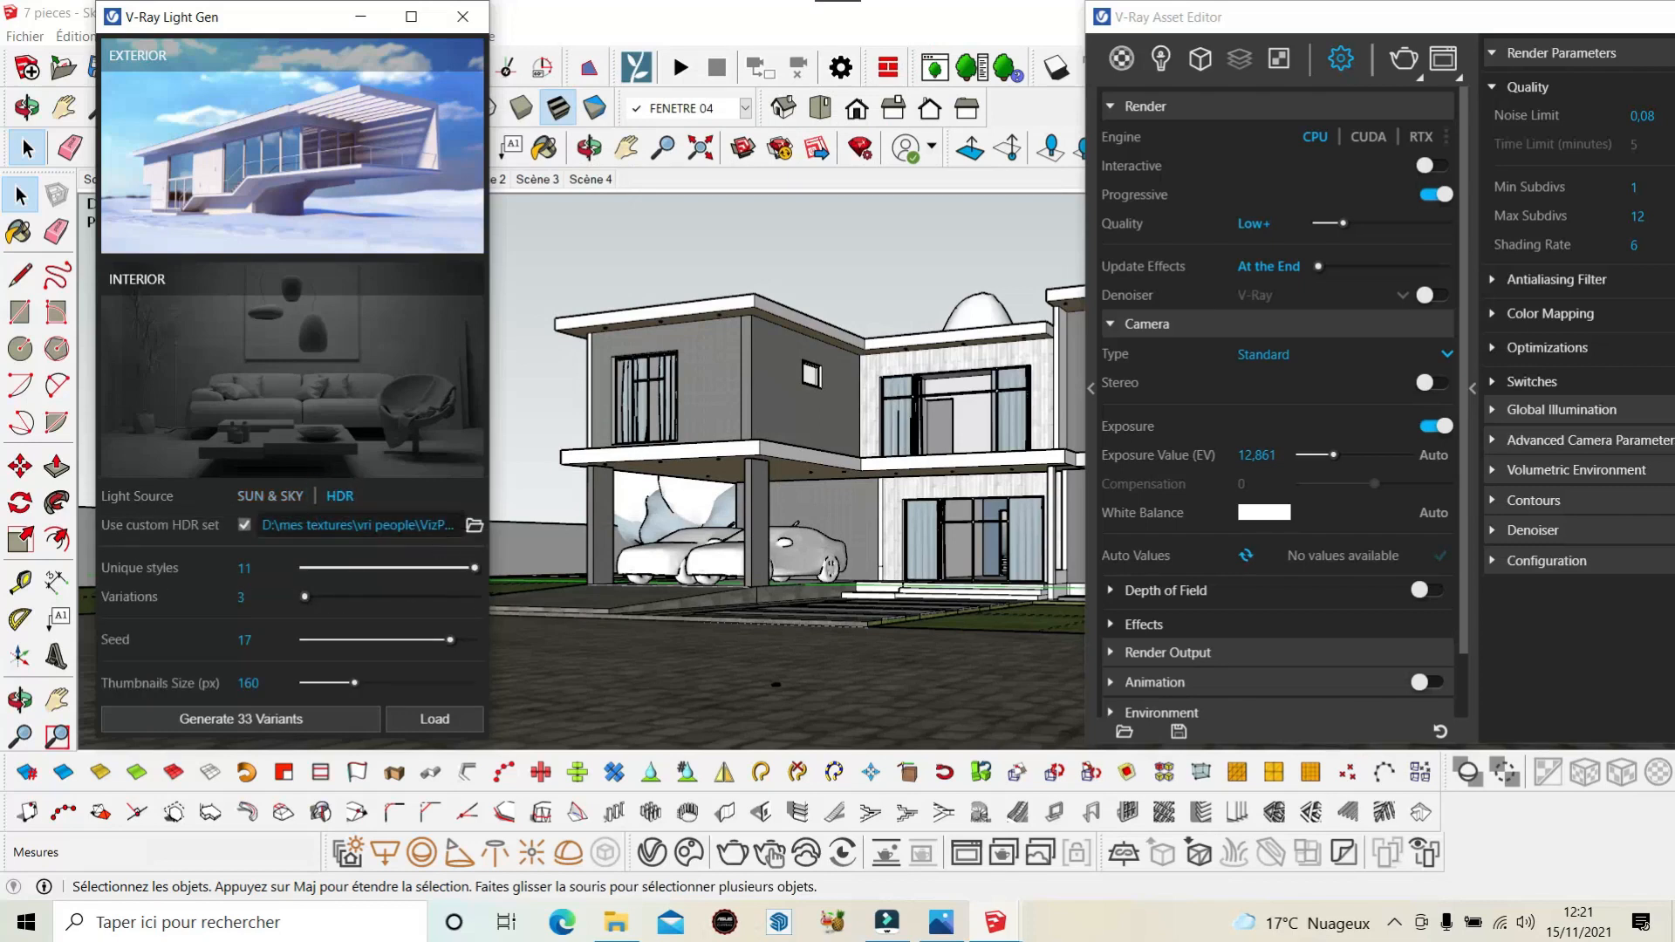
# Choose the VizPeopleHDRv1 folder inside vri people as the custom HDR set.
pyautogui.click(474, 524)
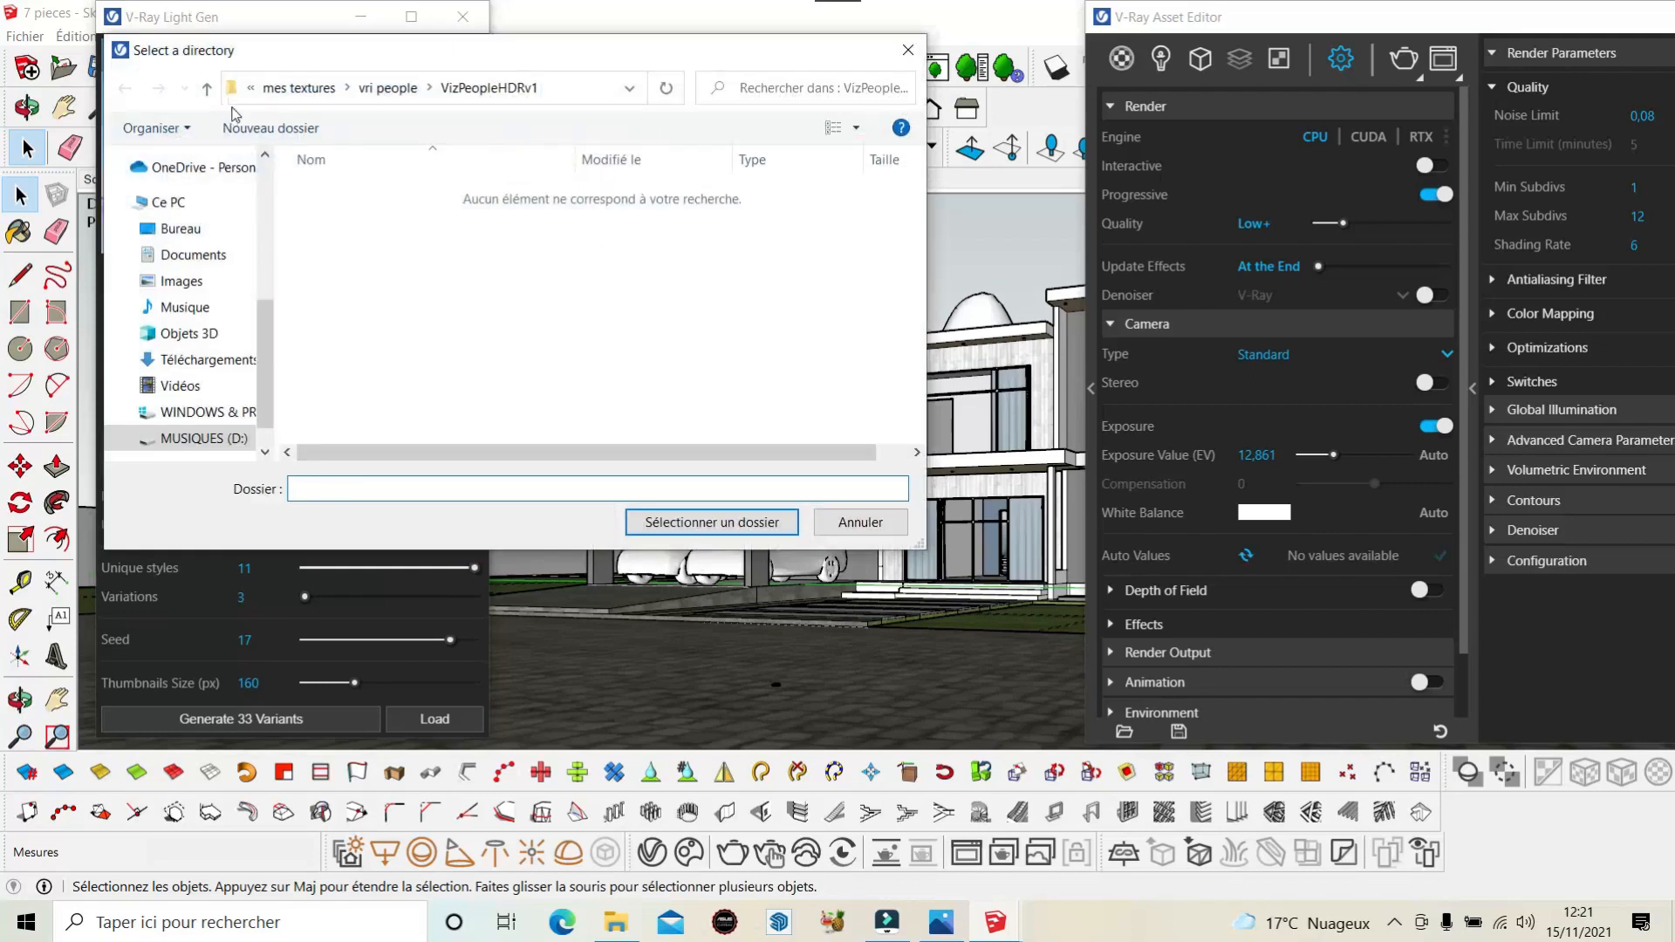
pyautogui.click(207, 89)
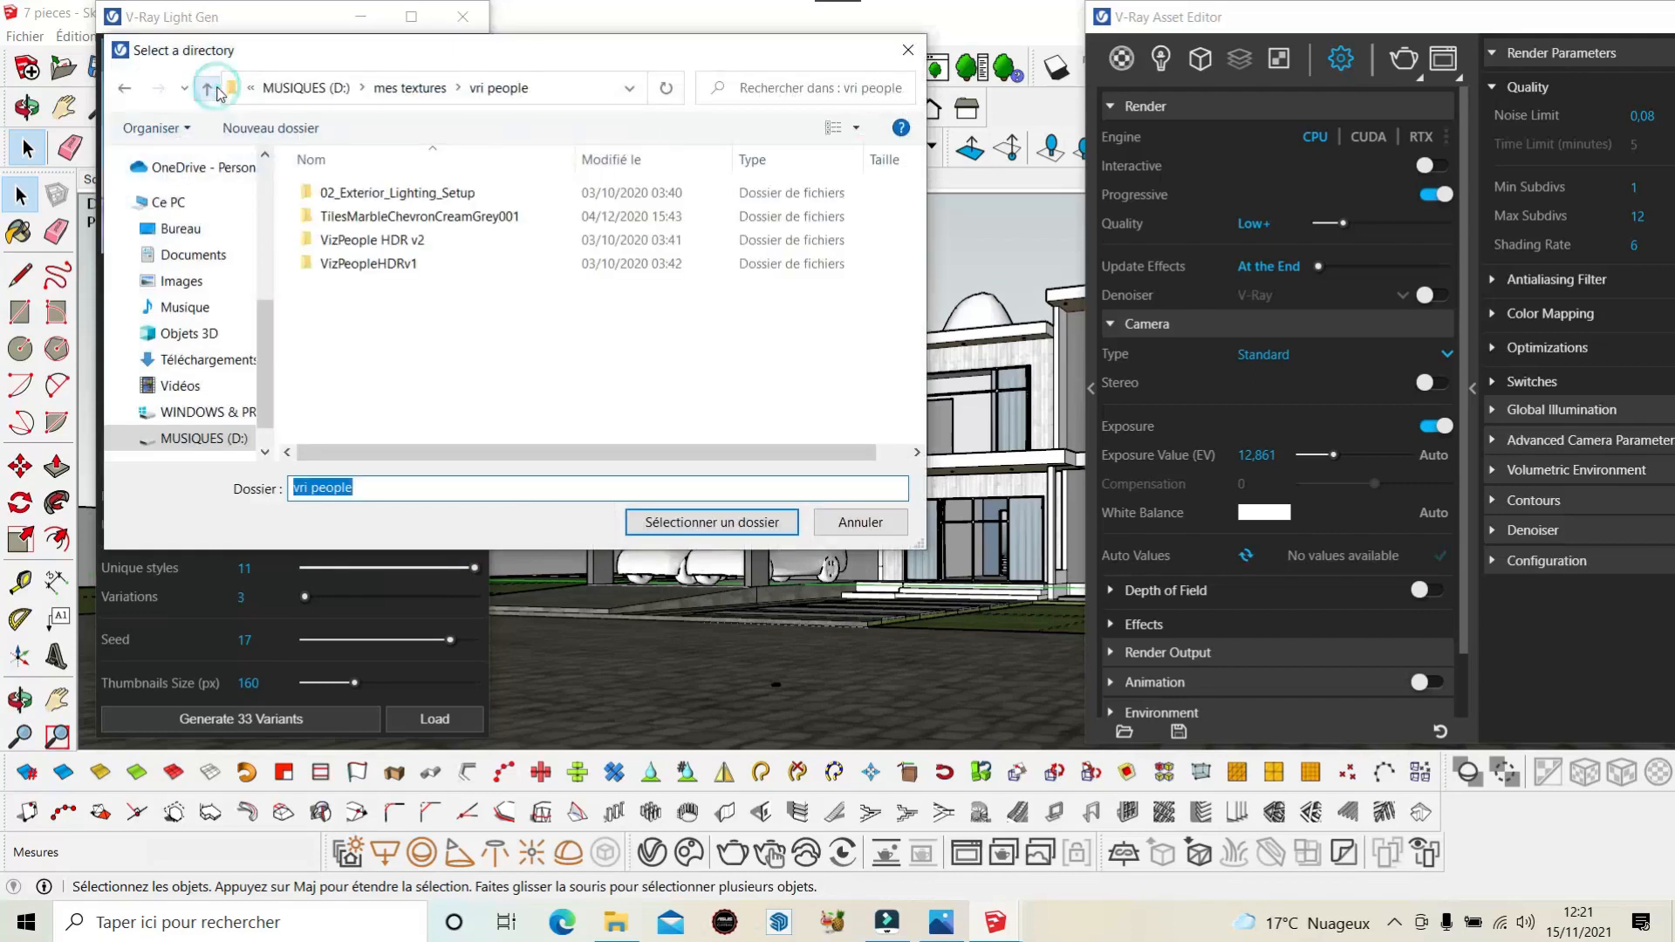
pyautogui.doubleClick(370, 265)
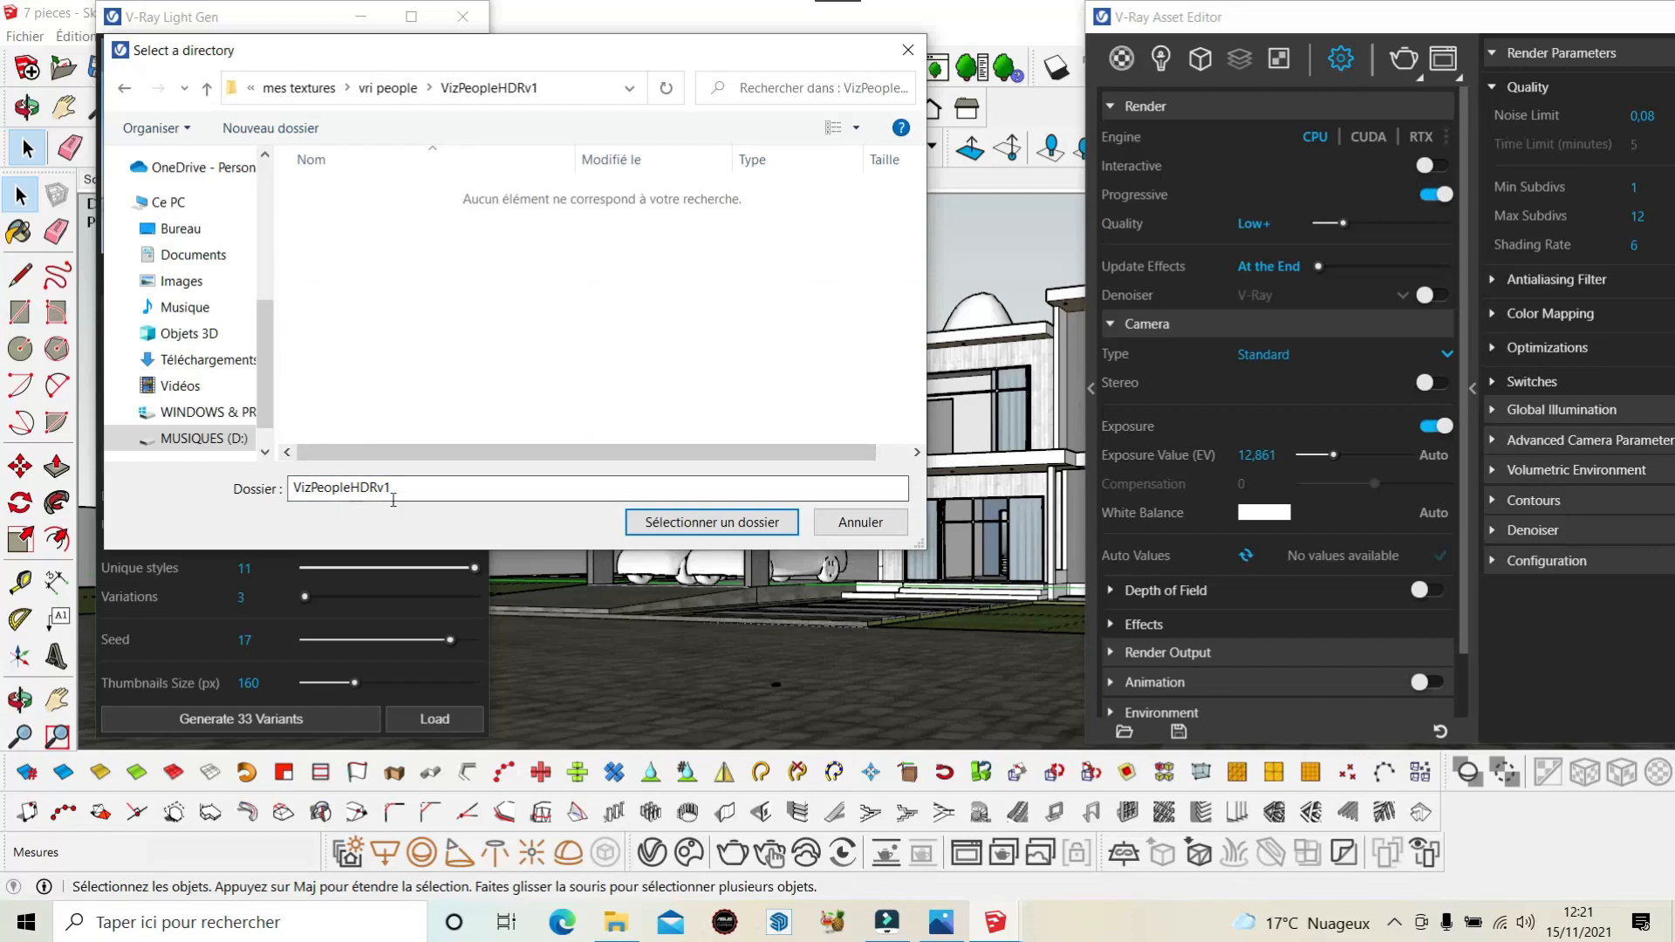
pyautogui.click(711, 521)
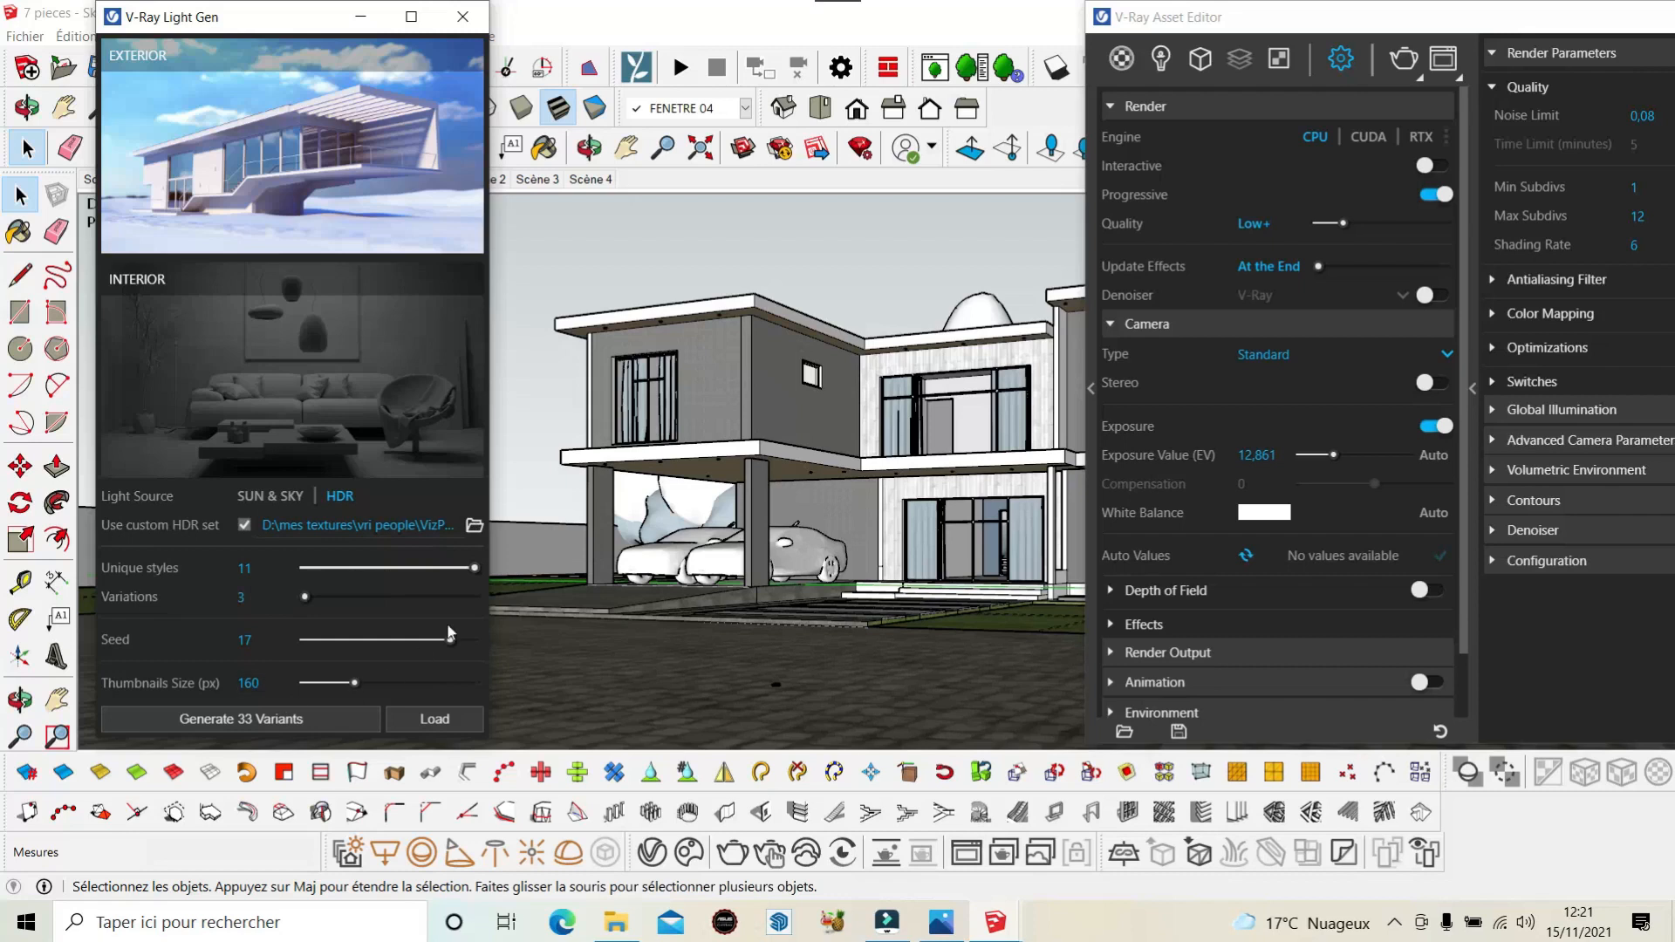
# Reduce the unique styles to the minimum, keep 3 variations, and generate the HDR lighting variants.
pyautogui.moveTo(463, 572); pyautogui.dragTo(338, 569)
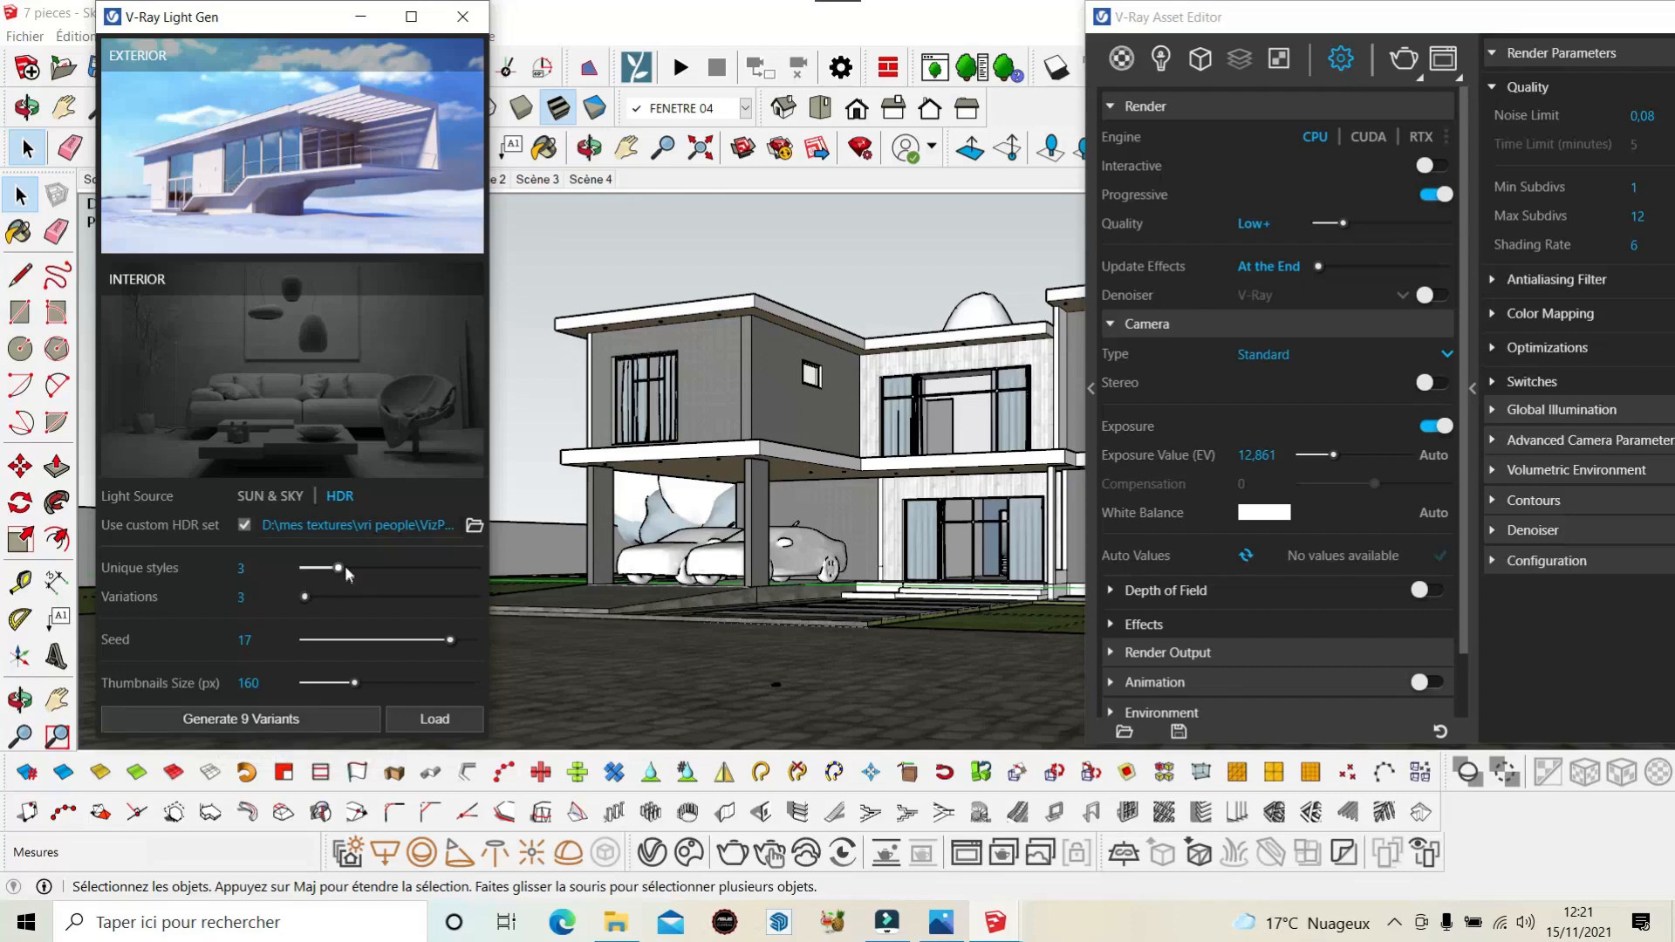
pyautogui.moveTo(340, 568); pyautogui.dragTo(303, 567)
pyautogui.click(326, 710)
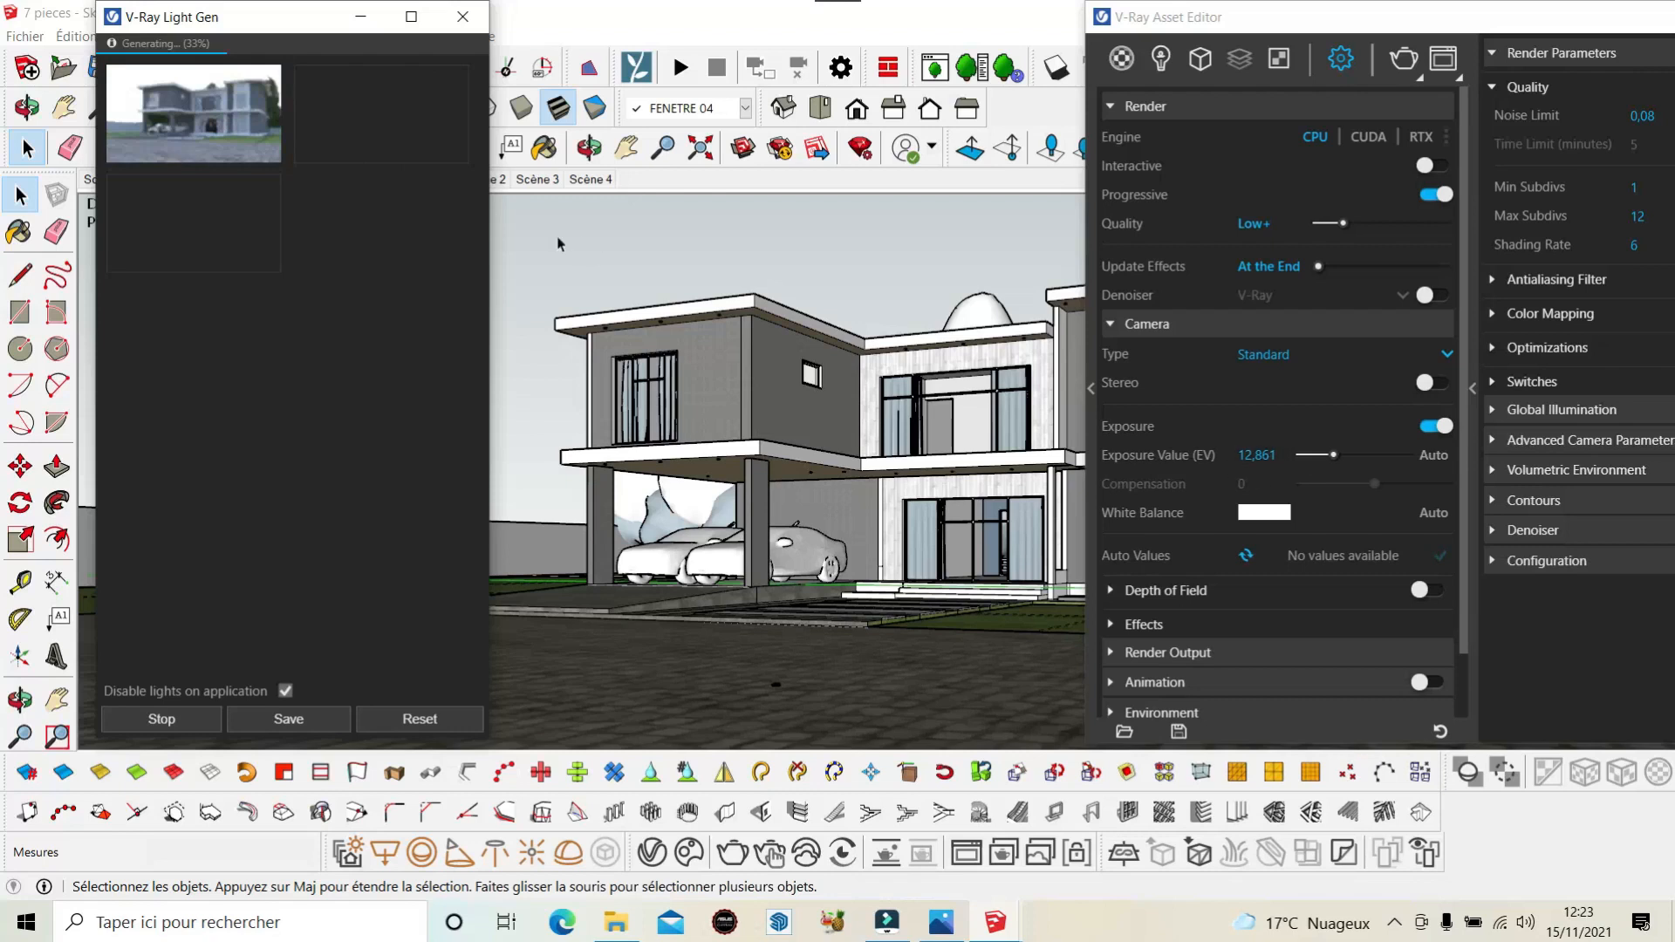
# Apply the first generated HDR variant, render the house with it and stop the render.
pyautogui.click(191, 134)
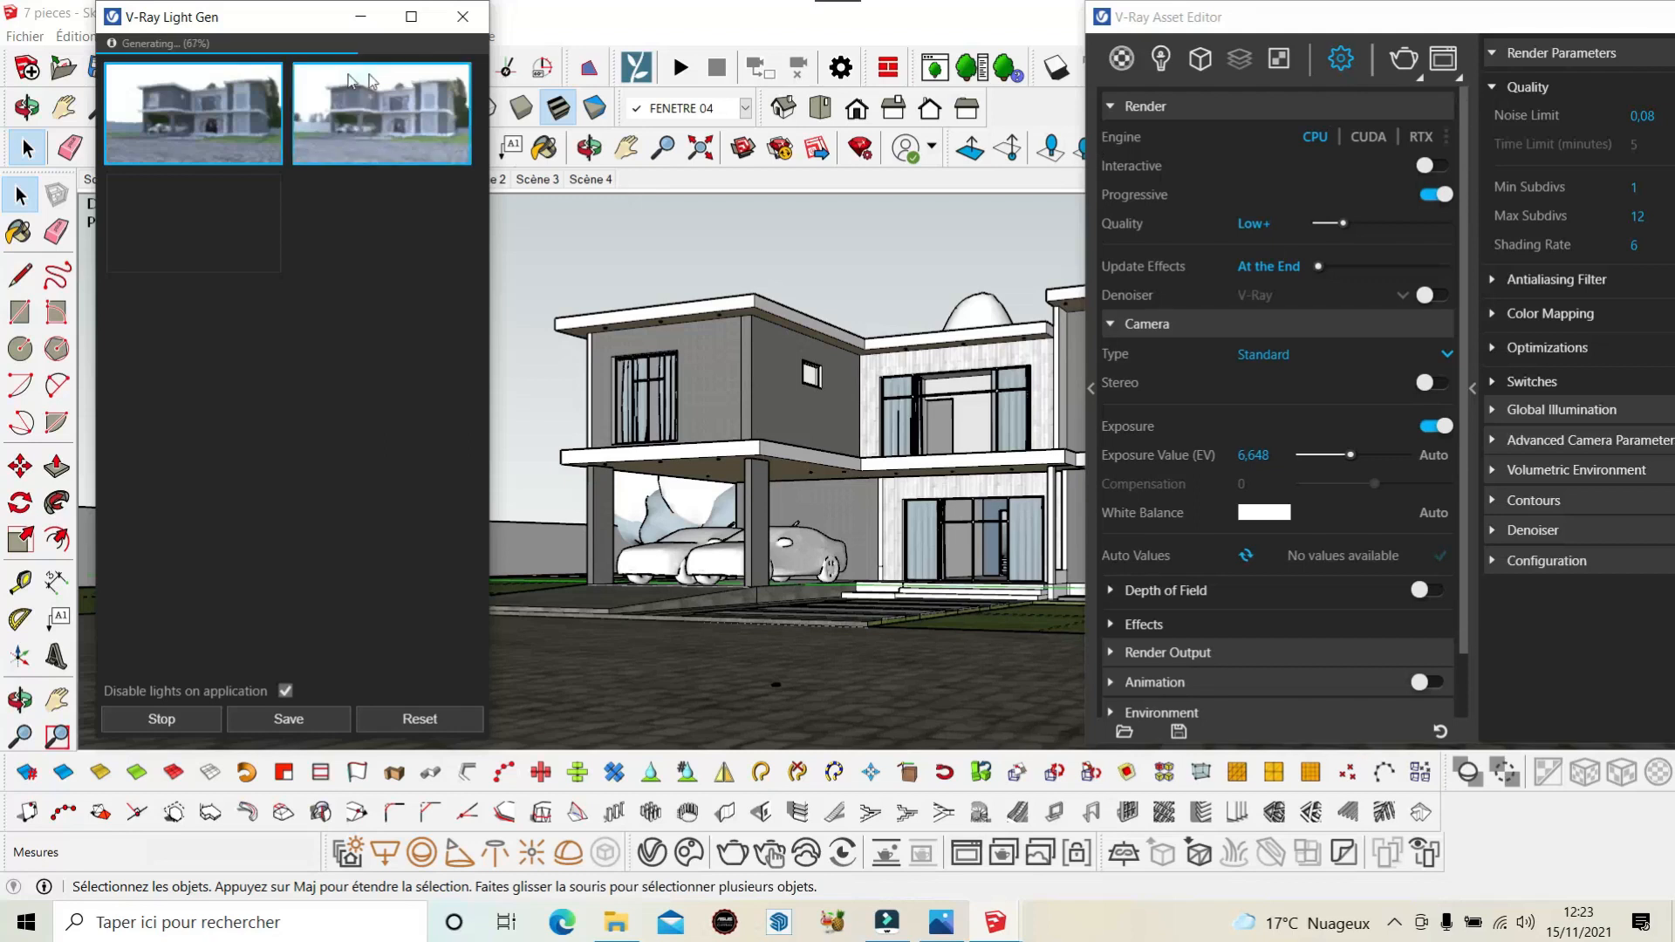
pyautogui.click(1443, 58)
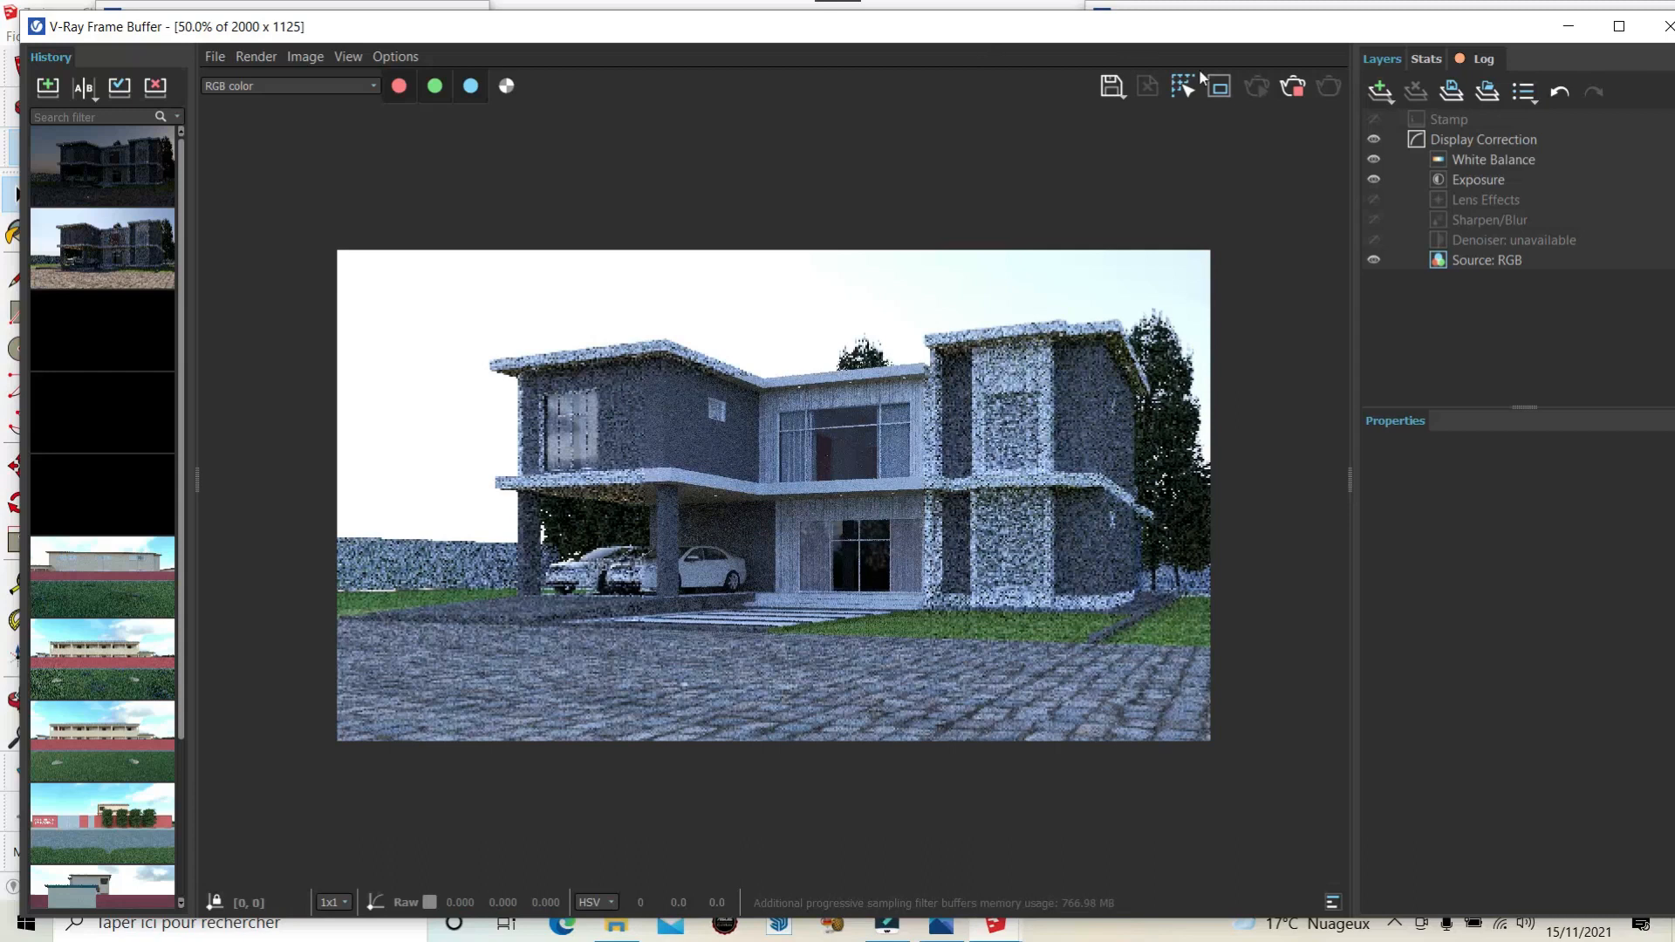
pyautogui.moveTo(974, 31)
pyautogui.mouseDown()
pyautogui.moveTo(1005, 58)
pyautogui.moveTo(1081, 506)
pyautogui.moveTo(1052, 546)
pyautogui.moveTo(924, 292)
pyautogui.moveTo(936, 93)
pyautogui.mouseUp()
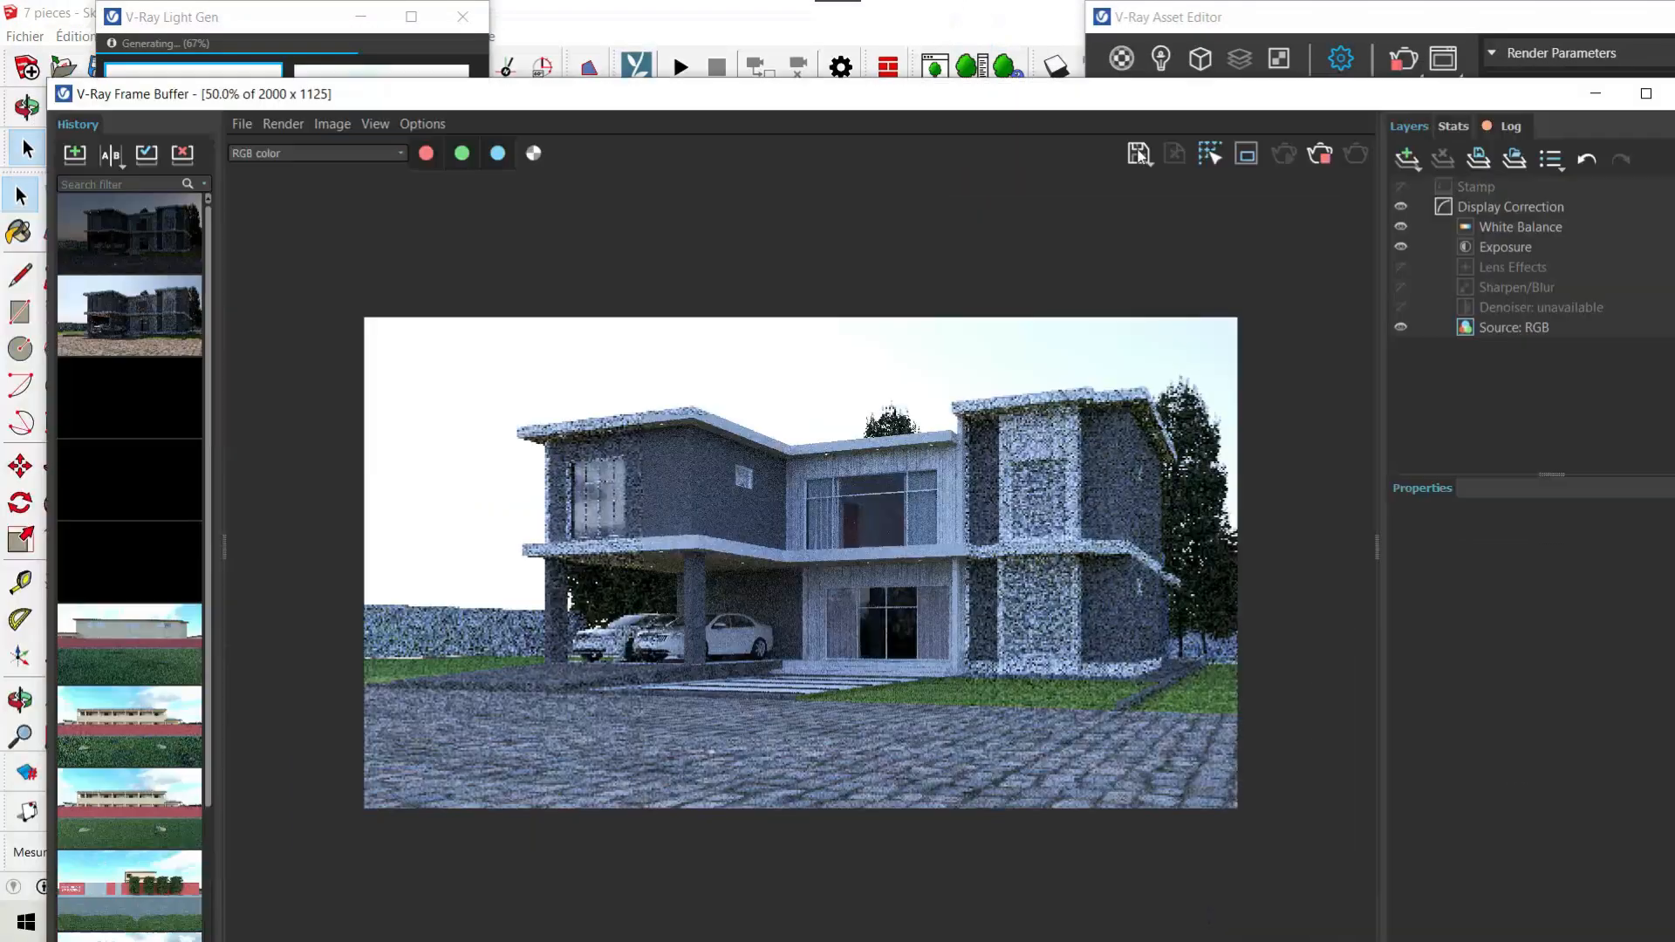
pyautogui.click(1321, 157)
# Move the frame buffer off Light Gen, apply the second HDR variant and start a new render of the house.
pyautogui.moveTo(975, 98); pyautogui.dragTo(985, 155)
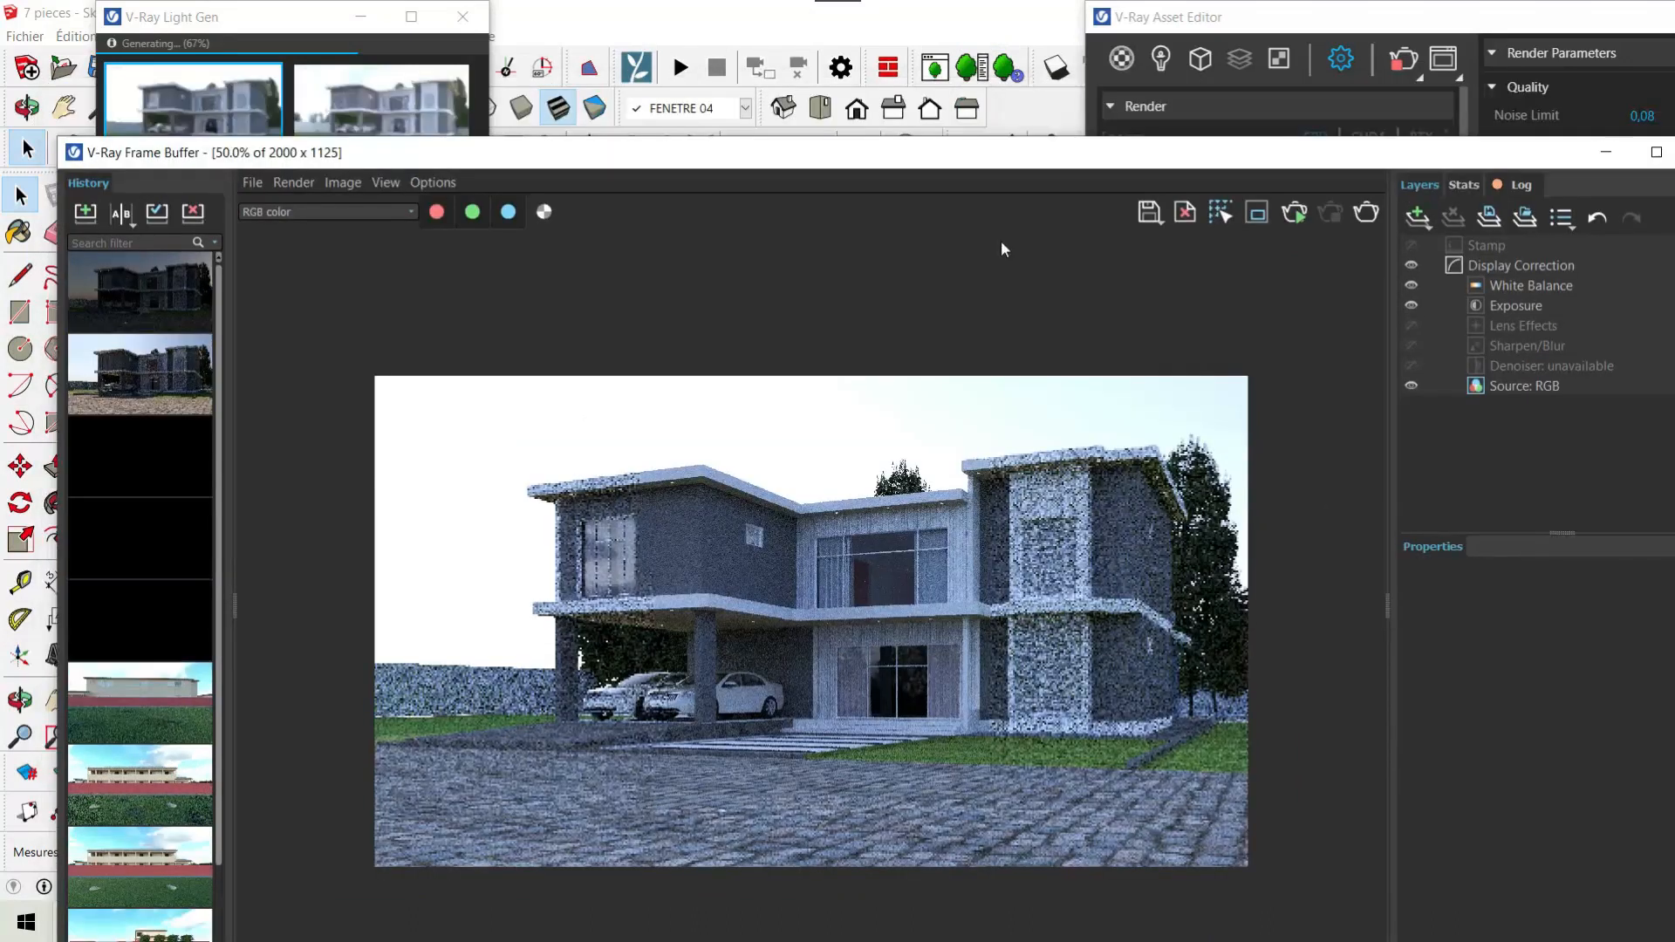
pyautogui.moveTo(1001, 249); pyautogui.dragTo(1012, 253)
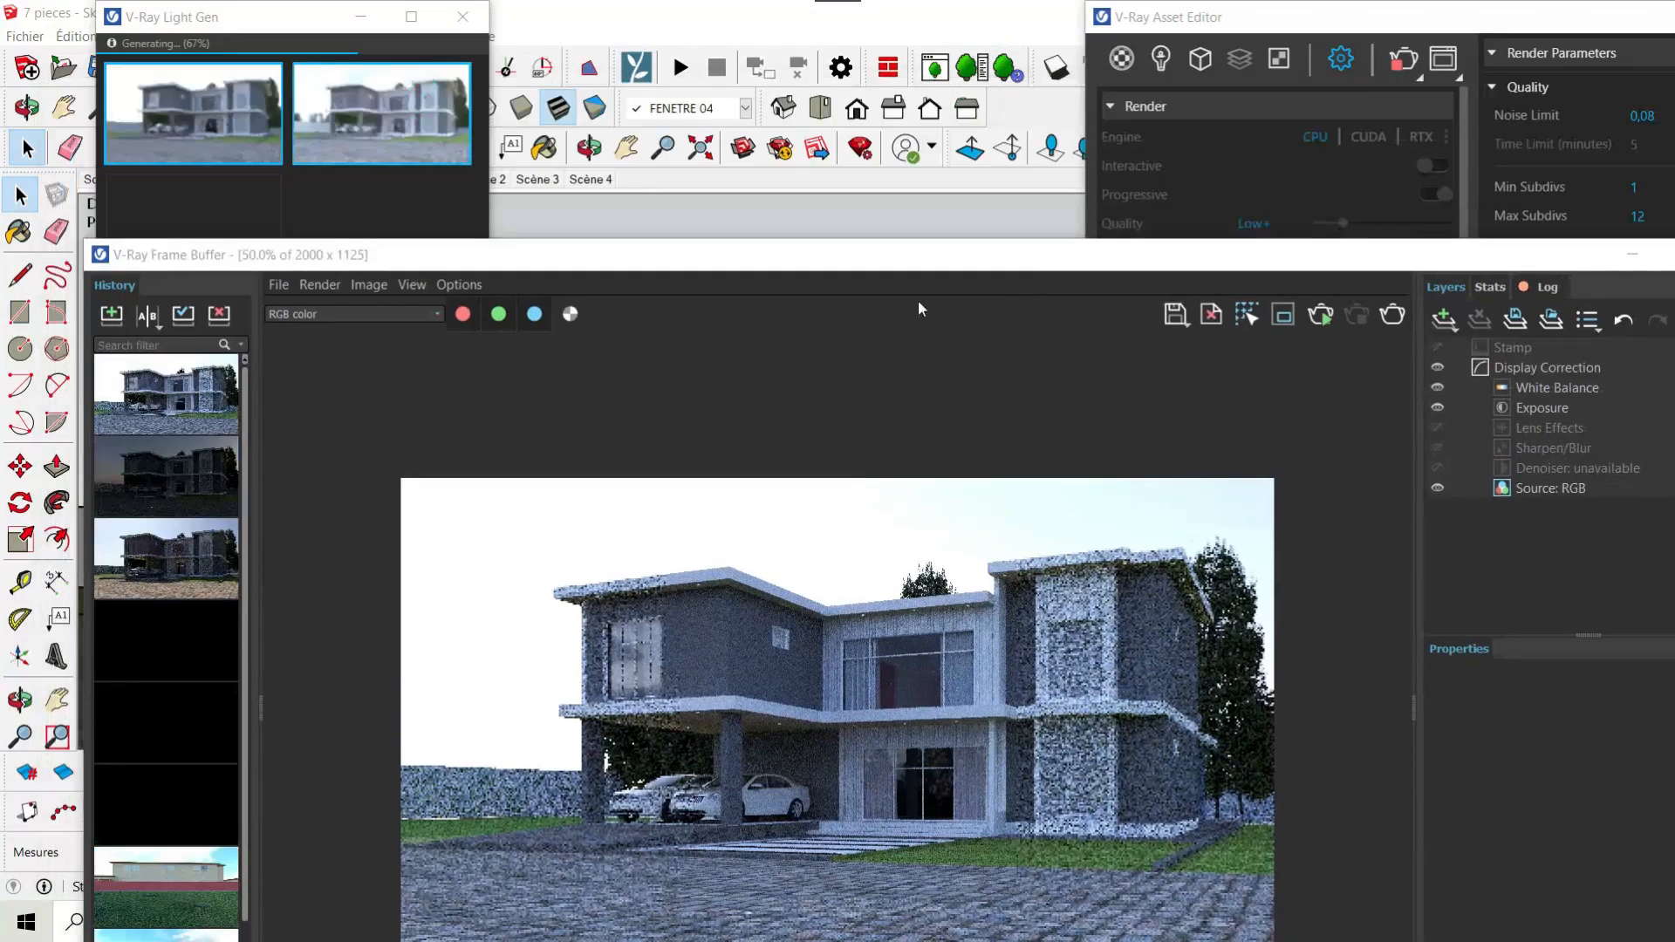
pyautogui.click(1017, 260)
pyautogui.moveTo(1020, 304)
pyautogui.mouseDown()
pyautogui.moveTo(961, 549)
pyautogui.moveTo(975, 748)
pyautogui.mouseUp()
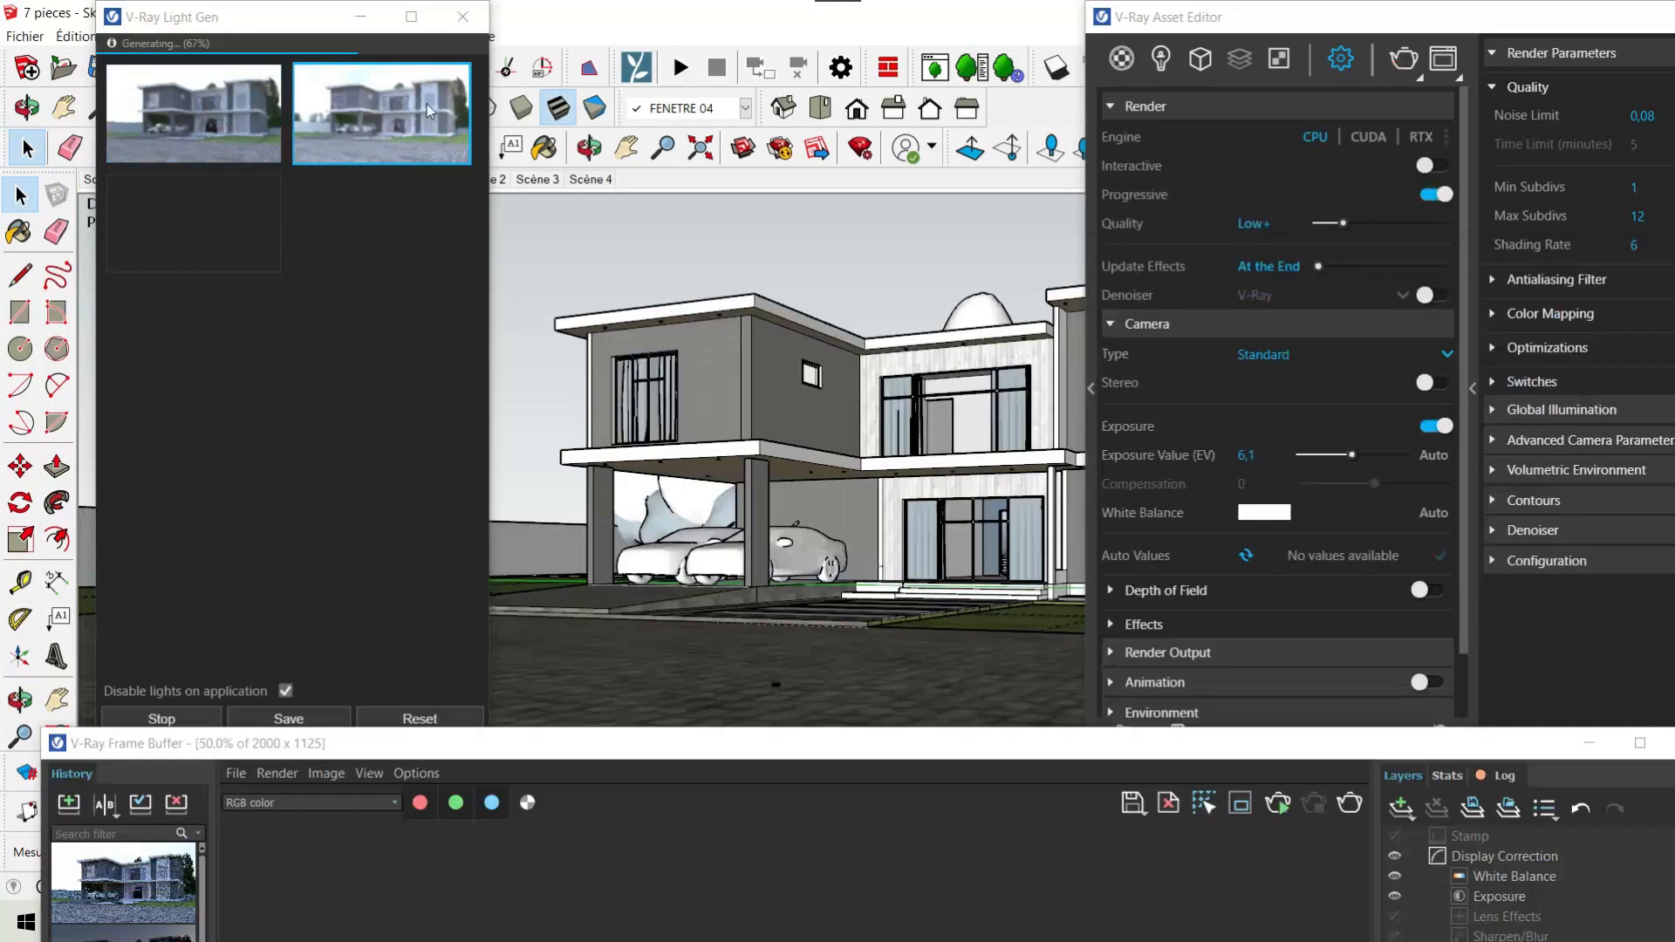
pyautogui.moveTo(1051, 743)
pyautogui.mouseDown()
pyautogui.moveTo(947, 148)
pyautogui.moveTo(942, 17)
pyautogui.mouseUp()
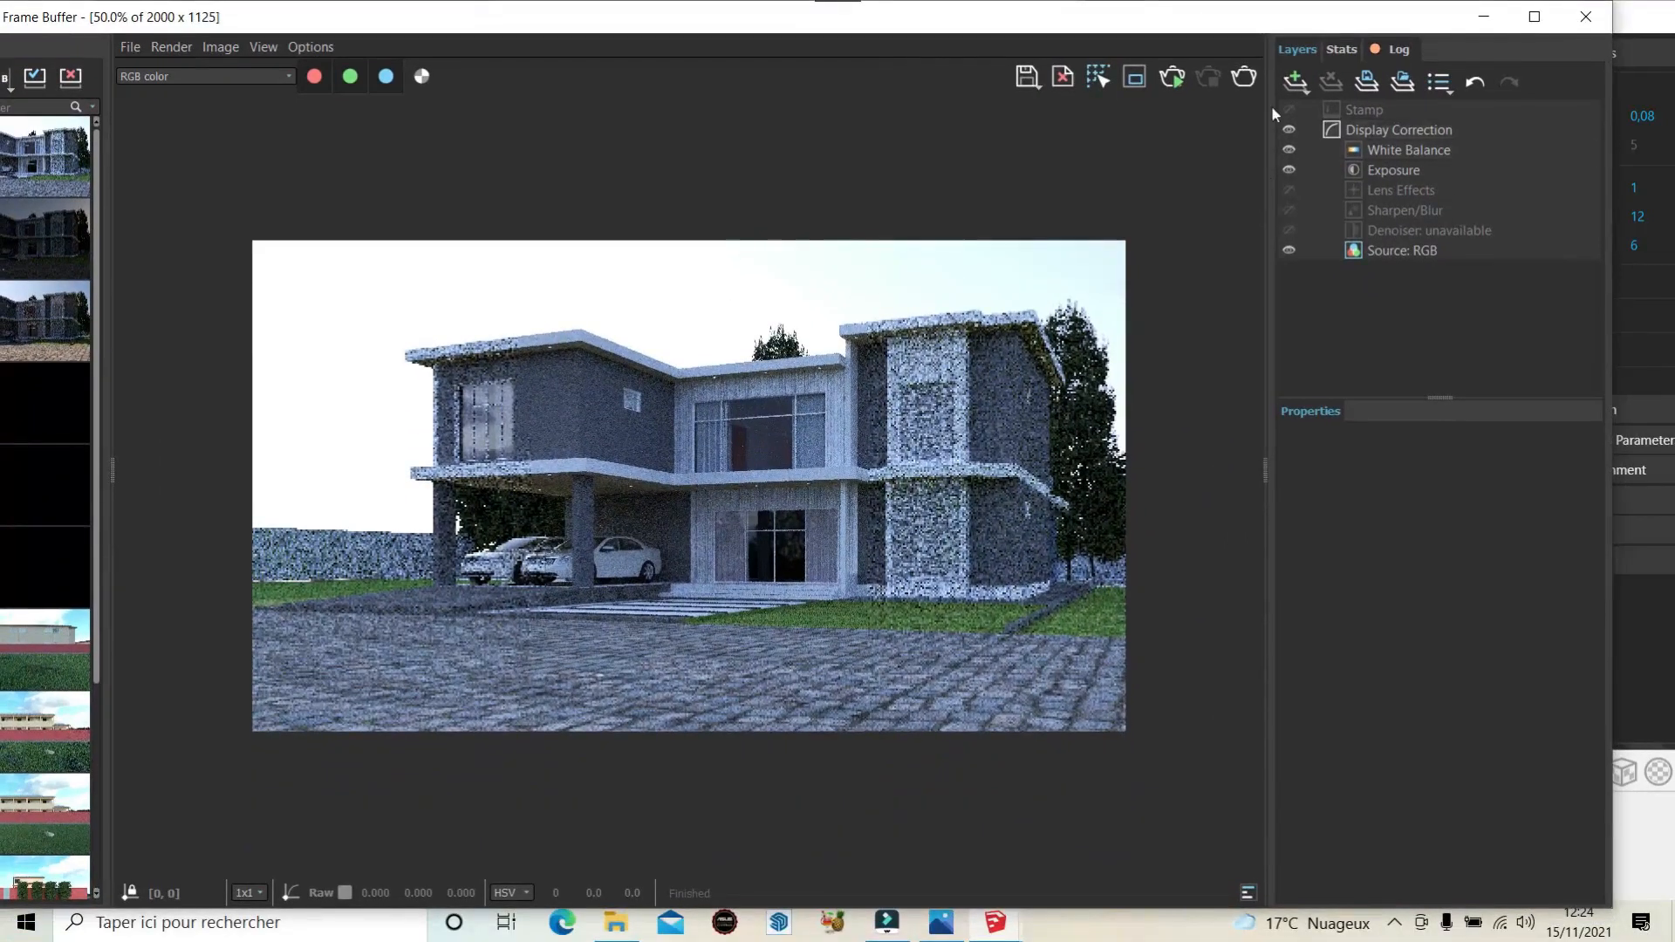
pyautogui.click(1249, 82)
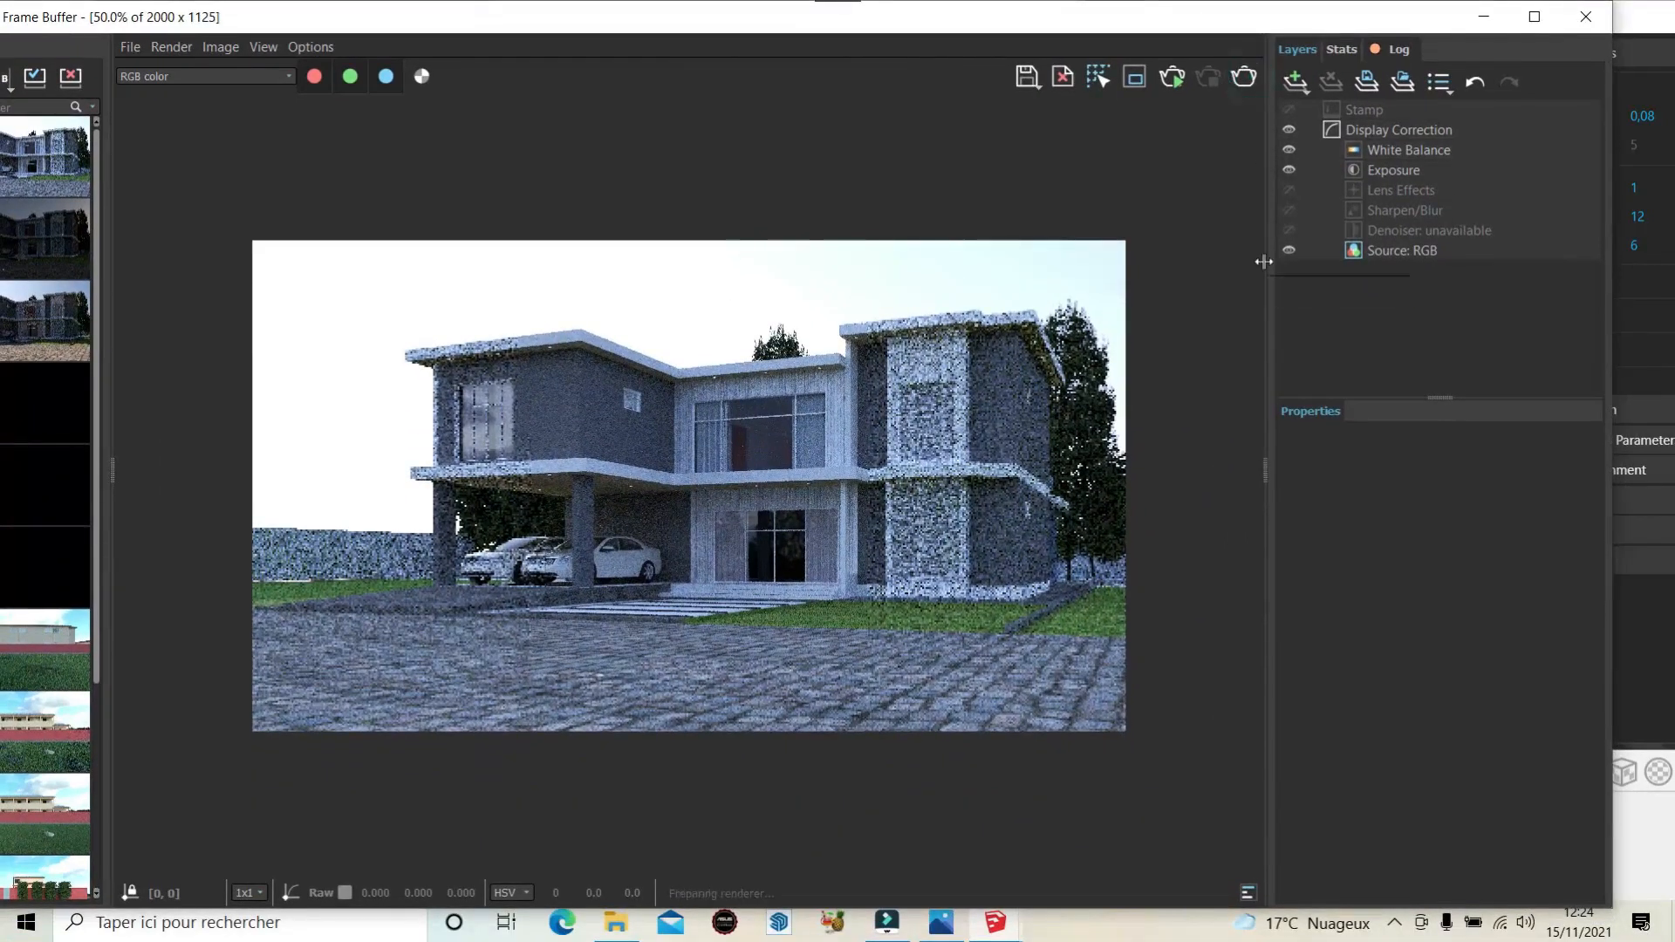